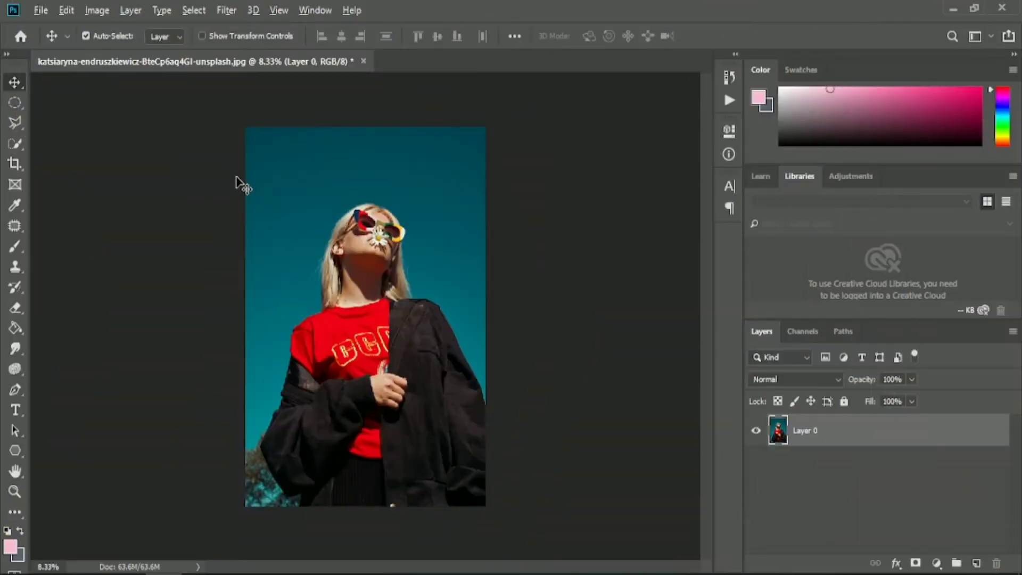
Zoom into the bottom of the black coat and switch to the Pen tool in Path mode
{"action": "scroll", "coordinate": [240, 183], "scroll_direction": "up", "scroll_amount": 2}
{"action": "scroll", "coordinate": [240, 183], "scroll_direction": "up", "scroll_amount": 2}
{"action": "scroll", "coordinate": [580, 321], "scroll_direction": "up", "scroll_amount": 2}
{"action": "scroll", "coordinate": [579, 321], "scroll_direction": "up", "scroll_amount": 2}
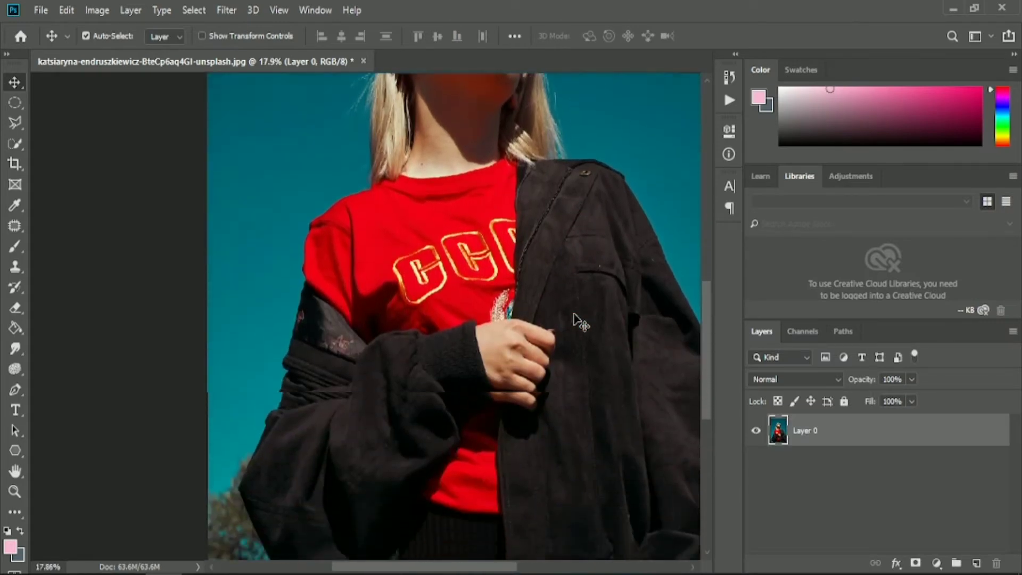
{"action": "scroll", "coordinate": [347, 468], "scroll_direction": "down", "scroll_amount": 3}
{"action": "scroll", "coordinate": [308, 486], "scroll_direction": "up", "scroll_amount": 2}
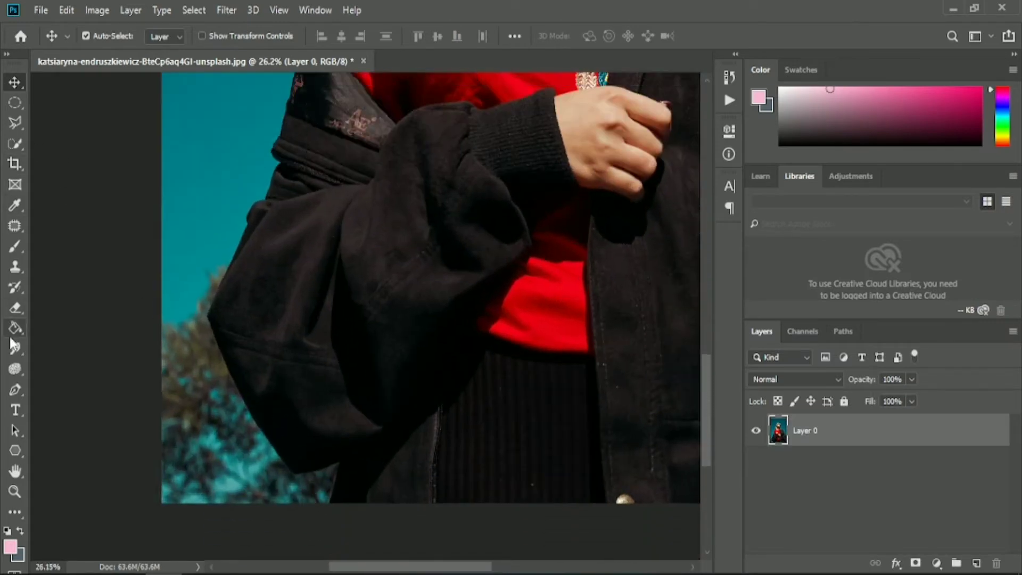
{"action": "left_click", "coordinate": [14, 390]}
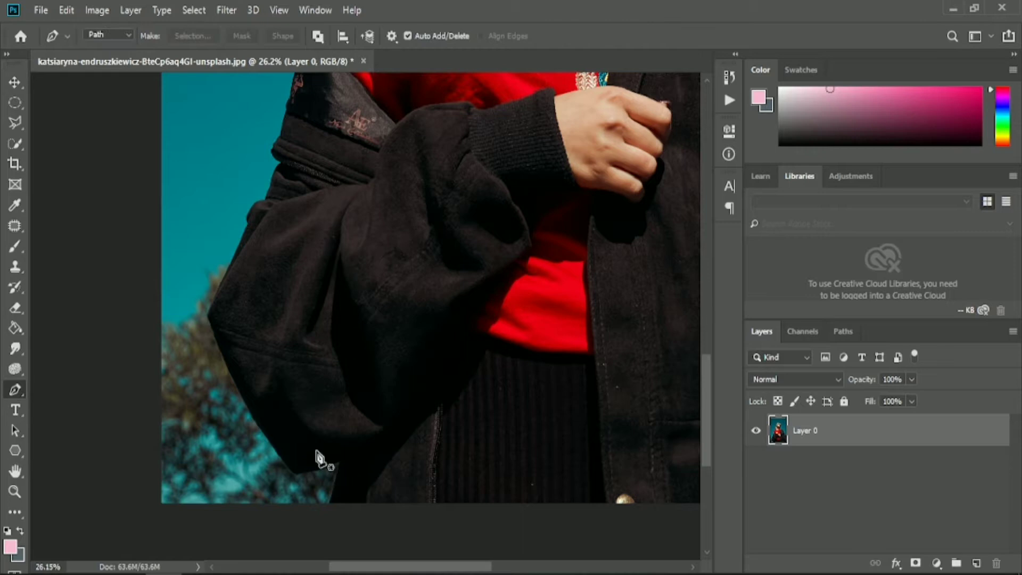
Start the path at the coat's bottom edge and curve it up along the sleeve edge
{"action": "scroll", "coordinate": [335, 519], "scroll_direction": "up", "scroll_amount": 1}
{"action": "left_click", "coordinate": [329, 505]}
{"action": "scroll", "coordinate": [296, 479], "scroll_direction": "up", "scroll_amount": 4}
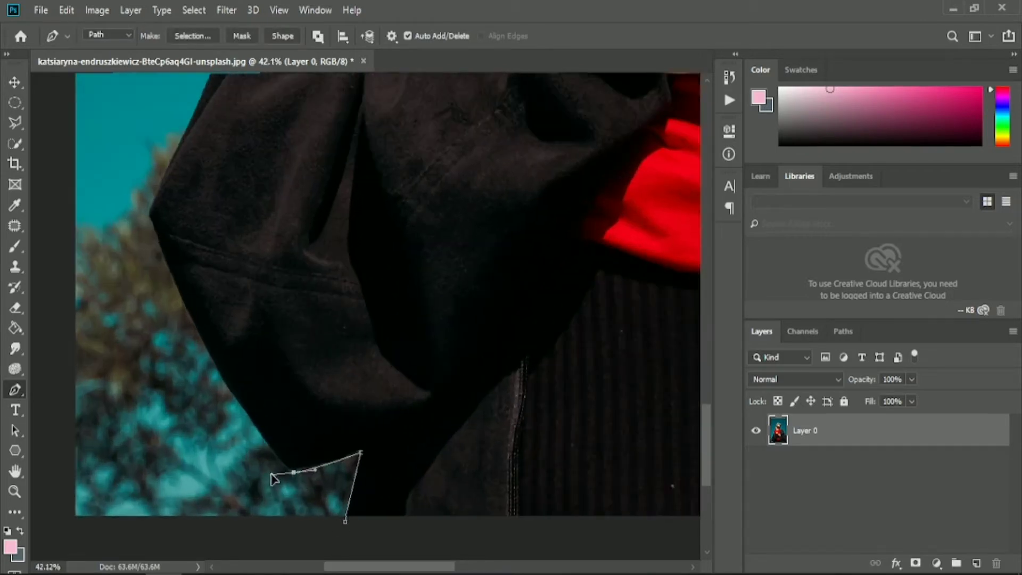
{"action": "left_click_drag", "start_coordinate": [168, 278], "coordinate": [204, 356]}
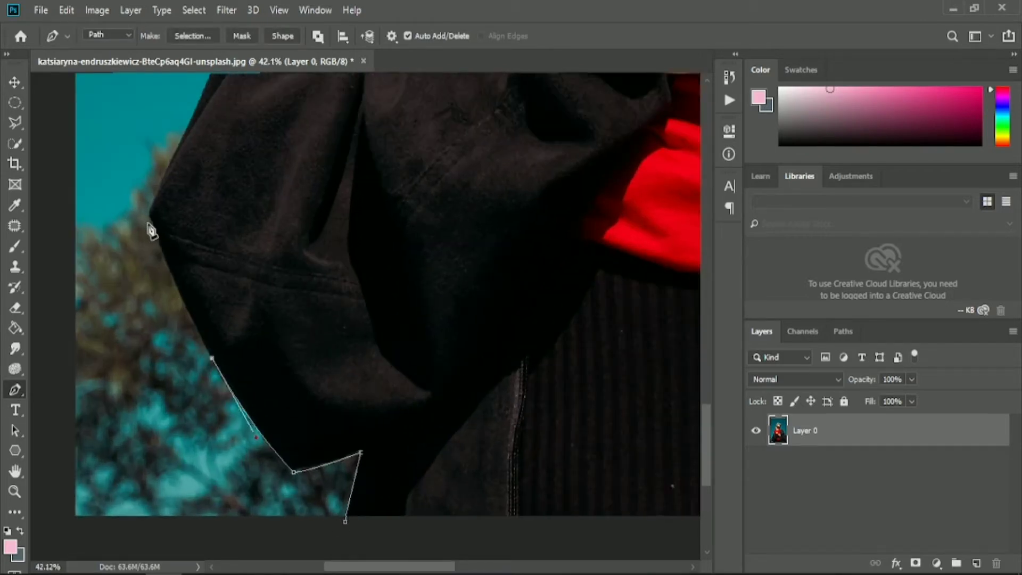
{"action": "left_click_drag", "start_coordinate": [152, 221], "coordinate": [149, 195]}
{"action": "scroll", "coordinate": [110, 248], "scroll_direction": "up", "scroll_amount": 2}
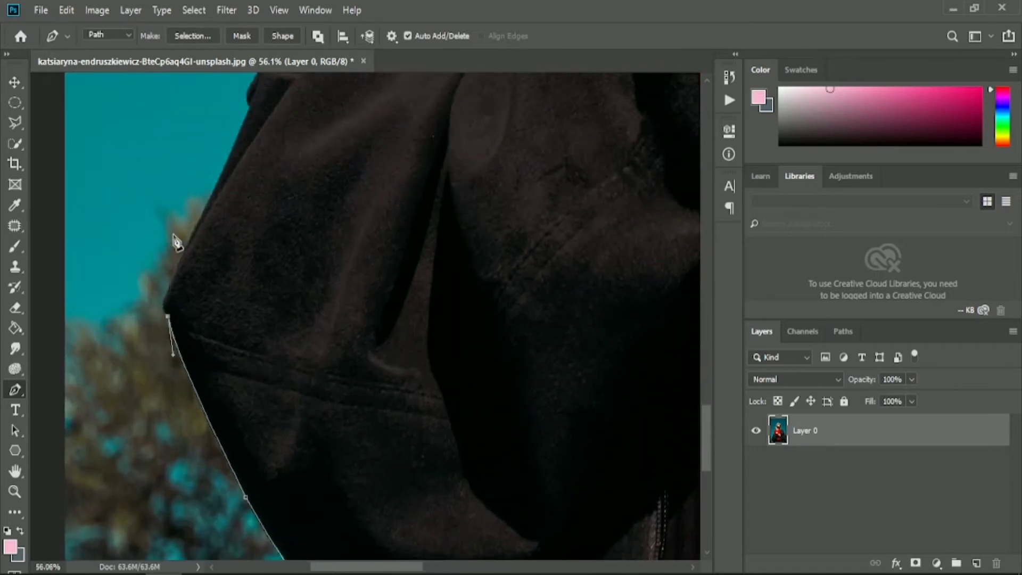
{"action": "scroll", "coordinate": [177, 288], "scroll_direction": "up", "scroll_amount": 2}
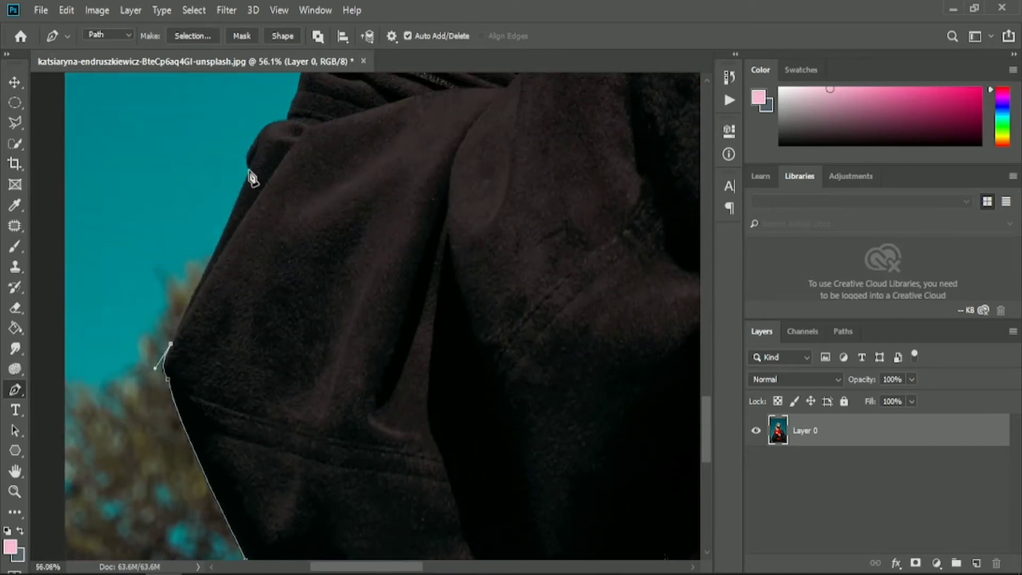
{"action": "left_click", "coordinate": [250, 170]}
{"action": "scroll", "coordinate": [251, 171], "scroll_direction": "up", "scroll_amount": 2}
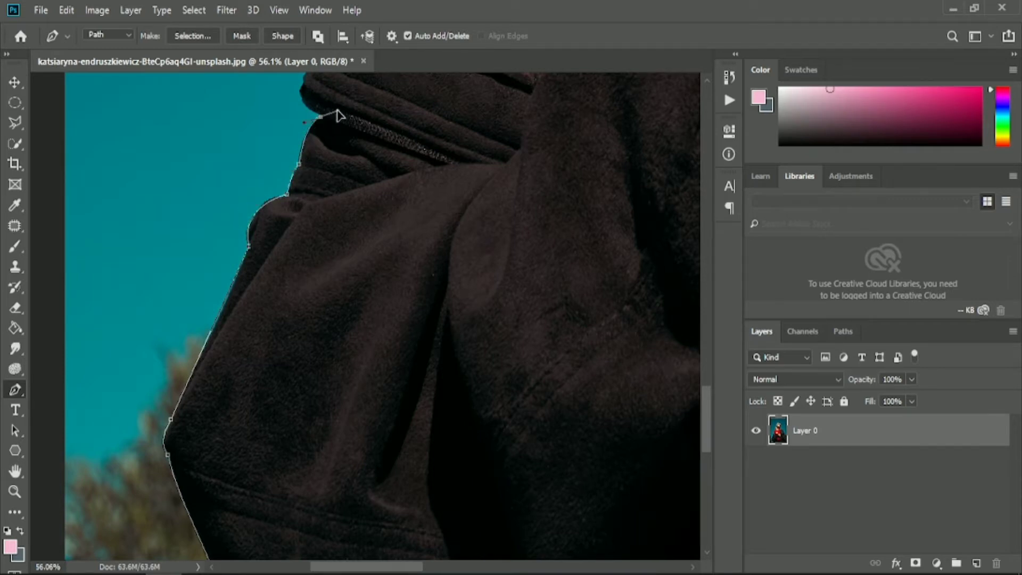
{"action": "scroll", "coordinate": [322, 126], "scroll_direction": "up", "scroll_amount": 3}
{"action": "scroll", "coordinate": [323, 221], "scroll_direction": "up", "scroll_amount": 2}
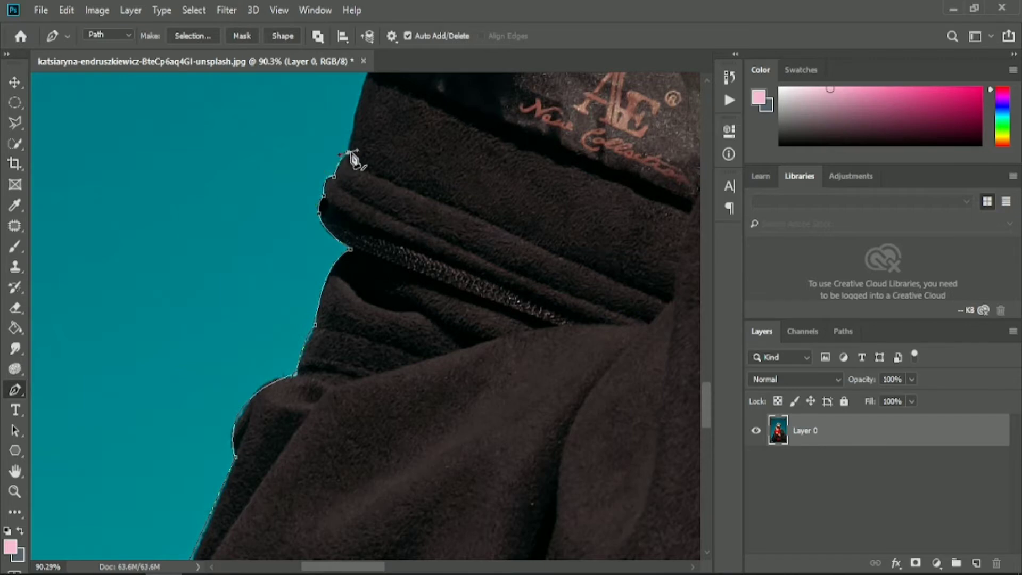
{"action": "scroll", "coordinate": [353, 159], "scroll_direction": "up", "scroll_amount": 1}
{"action": "scroll", "coordinate": [423, 181], "scroll_direction": "up", "scroll_amount": 2}
{"action": "scroll", "coordinate": [379, 306], "scroll_direction": "up", "scroll_amount": 1}
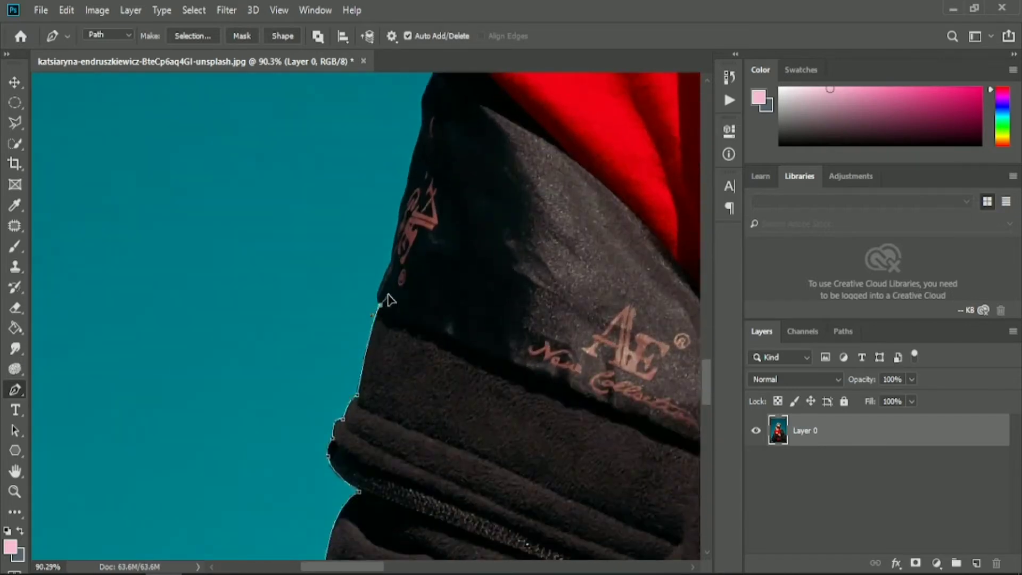
{"action": "scroll", "coordinate": [411, 229], "scroll_direction": "up", "scroll_amount": 1}
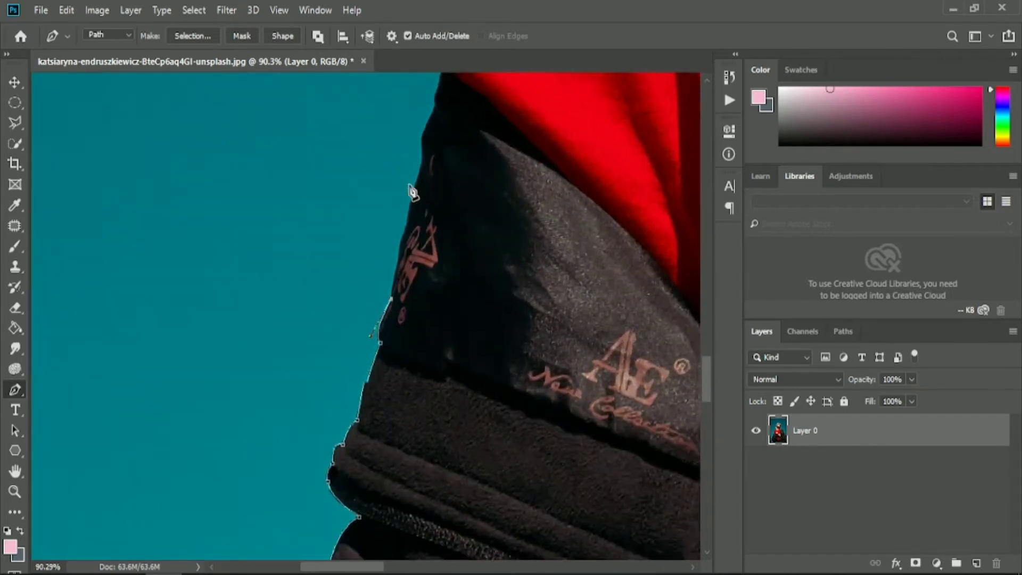
Extend the path further up the coat's outer edge
{"action": "left_click", "coordinate": [412, 197]}
{"action": "scroll", "coordinate": [421, 202], "scroll_direction": "up", "scroll_amount": 1}
{"action": "scroll", "coordinate": [423, 216], "scroll_direction": "up", "scroll_amount": 2}
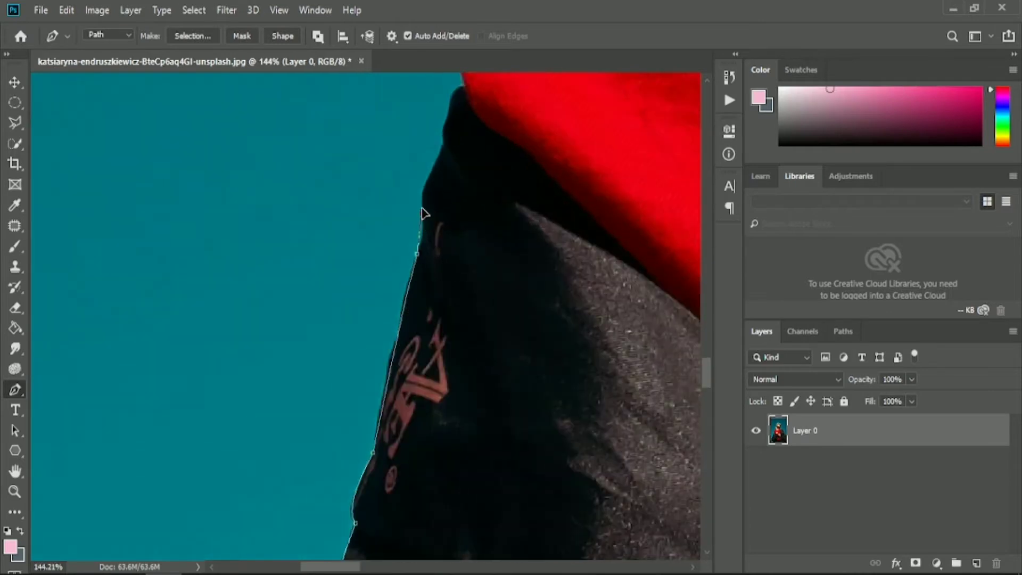
{"action": "scroll", "coordinate": [444, 207], "scroll_direction": "up", "scroll_amount": 1}
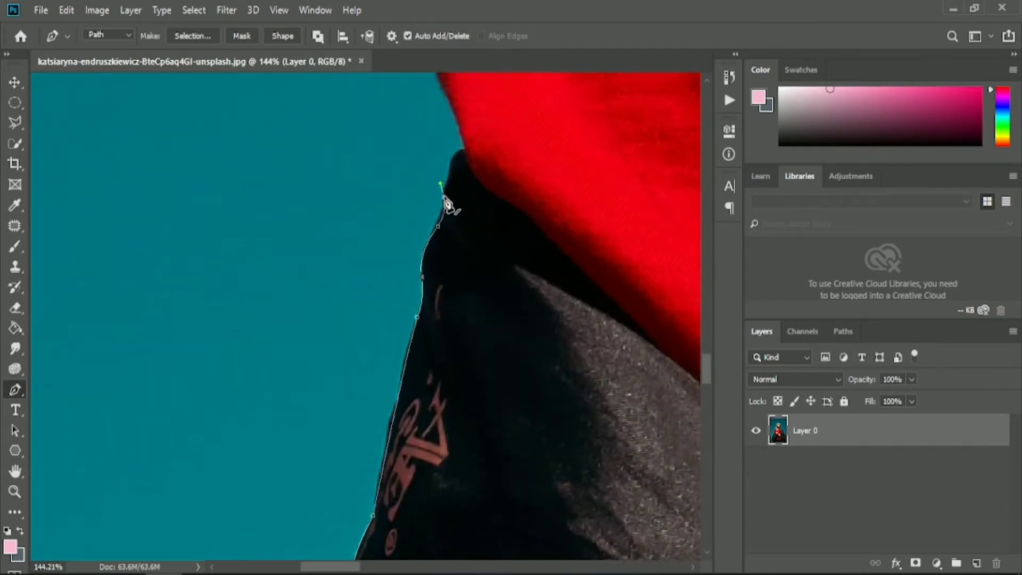
{"action": "scroll", "coordinate": [454, 227], "scroll_direction": "up", "scroll_amount": 2}
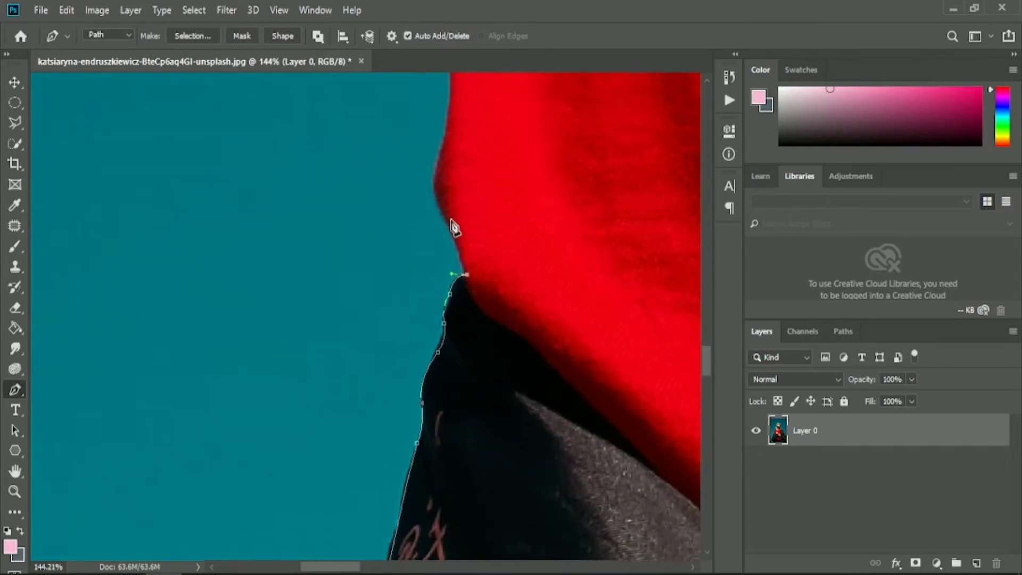
{"action": "scroll", "coordinate": [450, 226], "scroll_direction": "up", "scroll_amount": 1}
{"action": "scroll", "coordinate": [447, 251], "scroll_direction": "up", "scroll_amount": 1}
{"action": "left_click_drag", "start_coordinate": [438, 286], "coordinate": [451, 265]}
{"action": "scroll", "coordinate": [453, 264], "scroll_direction": "up", "scroll_amount": 1}
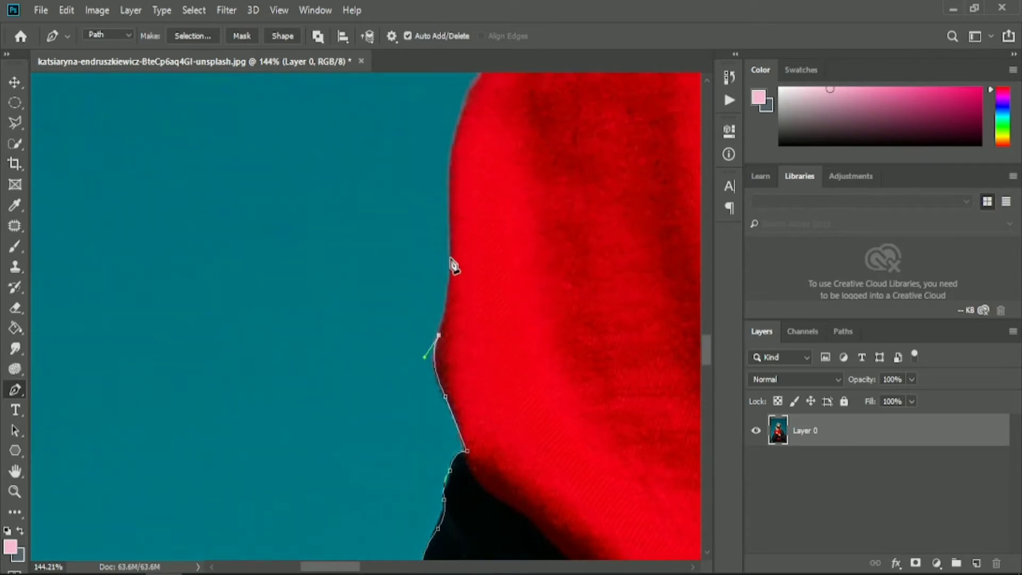
{"action": "scroll", "coordinate": [533, 298], "scroll_direction": "up", "scroll_amount": 1}
{"action": "scroll", "coordinate": [538, 301], "scroll_direction": "up", "scroll_amount": 1}
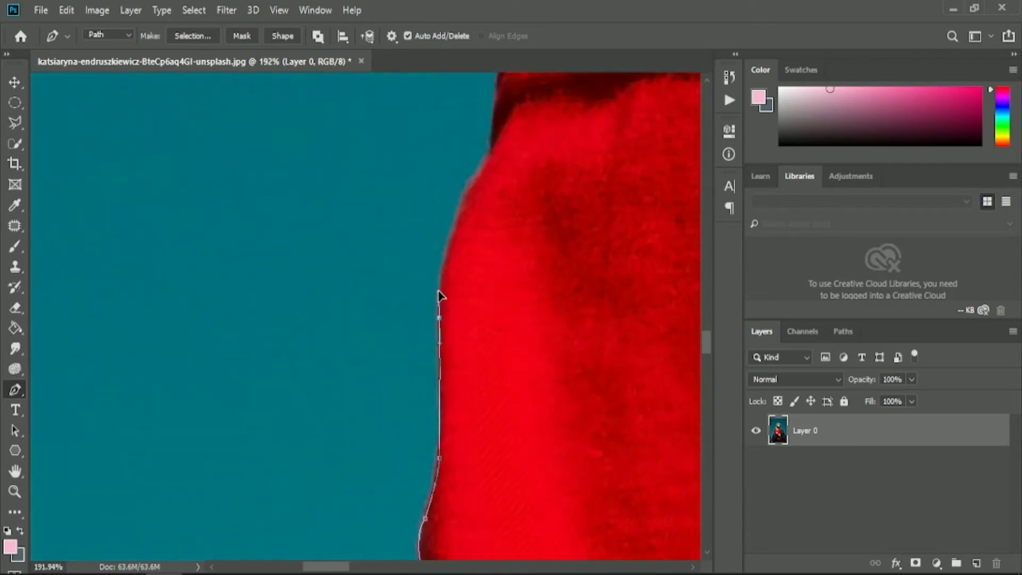
{"action": "scroll", "coordinate": [468, 266], "scroll_direction": "up", "scroll_amount": 1}
Add anchors up the red top's edge to the top of the garment
{"action": "left_click_drag", "start_coordinate": [493, 226], "coordinate": [554, 184]}
{"action": "left_click", "coordinate": [492, 226], "text": "alt"}
{"action": "scroll", "coordinate": [495, 229], "scroll_direction": "up", "scroll_amount": 1}
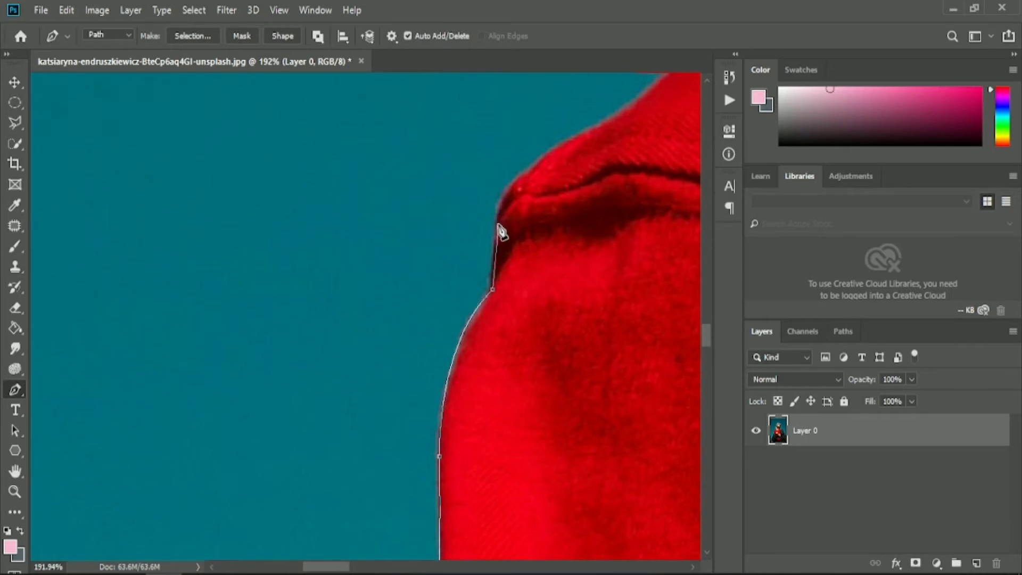
{"action": "scroll", "coordinate": [498, 234], "scroll_direction": "up", "scroll_amount": 1}
{"action": "left_click_drag", "start_coordinate": [526, 215], "coordinate": [562, 205]}
{"action": "left_click", "coordinate": [527, 217], "text": "alt"}
{"action": "scroll", "coordinate": [373, 229], "scroll_direction": "right", "scroll_amount": 3}
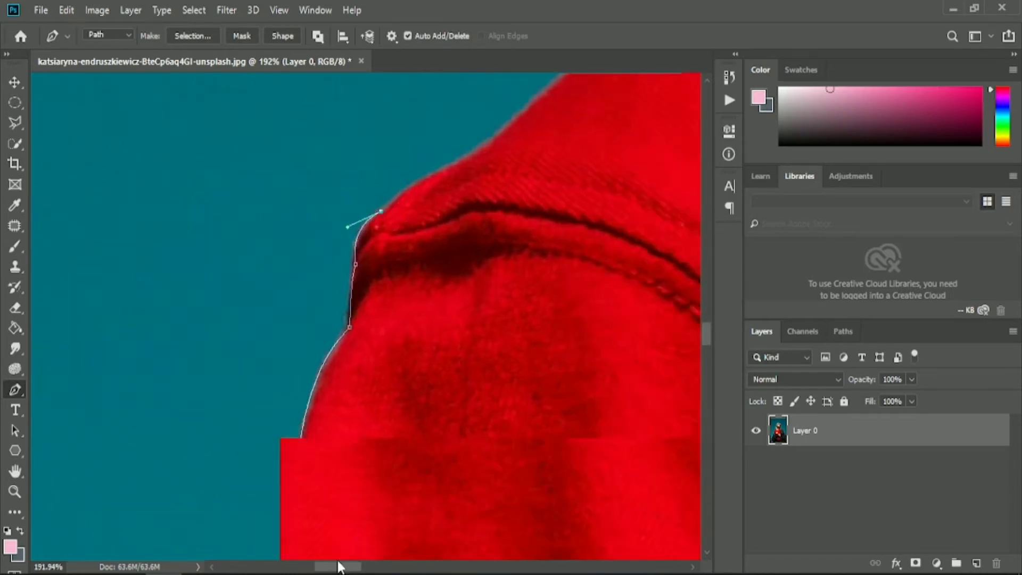
{"action": "scroll", "coordinate": [314, 318], "scroll_direction": "up", "scroll_amount": 3}
Continue the path along the shoulder line to where the hair begins
{"action": "left_click_drag", "start_coordinate": [301, 319], "coordinate": [372, 292]}
{"action": "left_click", "coordinate": [301, 319], "text": "alt"}
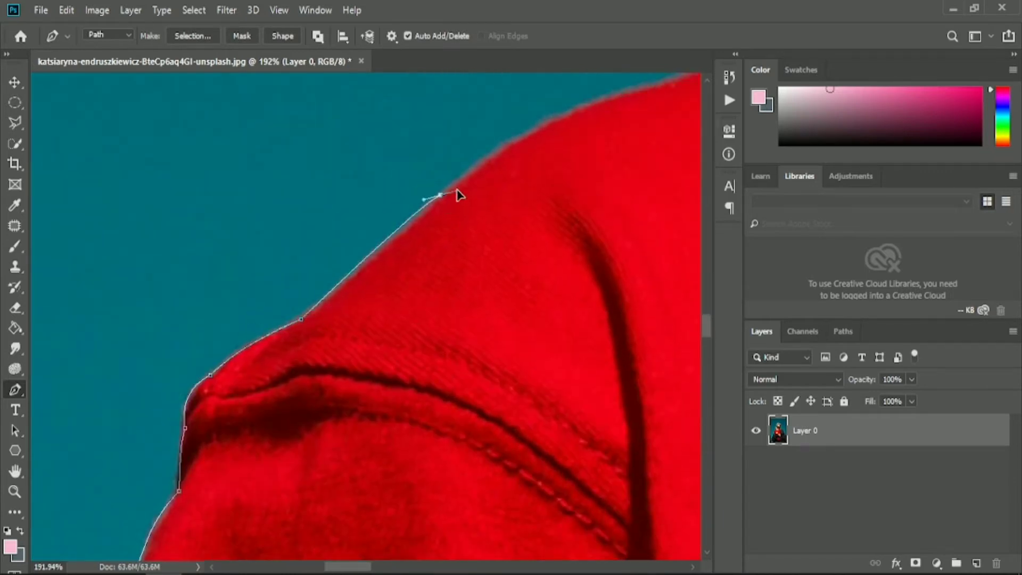
{"action": "left_click_drag", "start_coordinate": [441, 195], "coordinate": [463, 178]}
{"action": "left_click", "coordinate": [440, 195], "text": "alt"}
{"action": "scroll", "coordinate": [566, 393], "scroll_direction": "right", "scroll_amount": 3}
{"action": "scroll", "coordinate": [582, 235], "scroll_direction": "up", "scroll_amount": 2}
{"action": "scroll", "coordinate": [582, 235], "scroll_direction": "right", "scroll_amount": 1}
{"action": "mouse_move", "coordinate": [526, 232]}
{"action": "left_mouse_down"}
{"action": "mouse_move", "coordinate": [695, 221]}
{"action": "mouse_move", "coordinate": [689, 207]}
{"action": "mouse_move", "coordinate": [593, 235]}
{"action": "left_mouse_up"}
{"action": "left_click", "coordinate": [453, 259]}
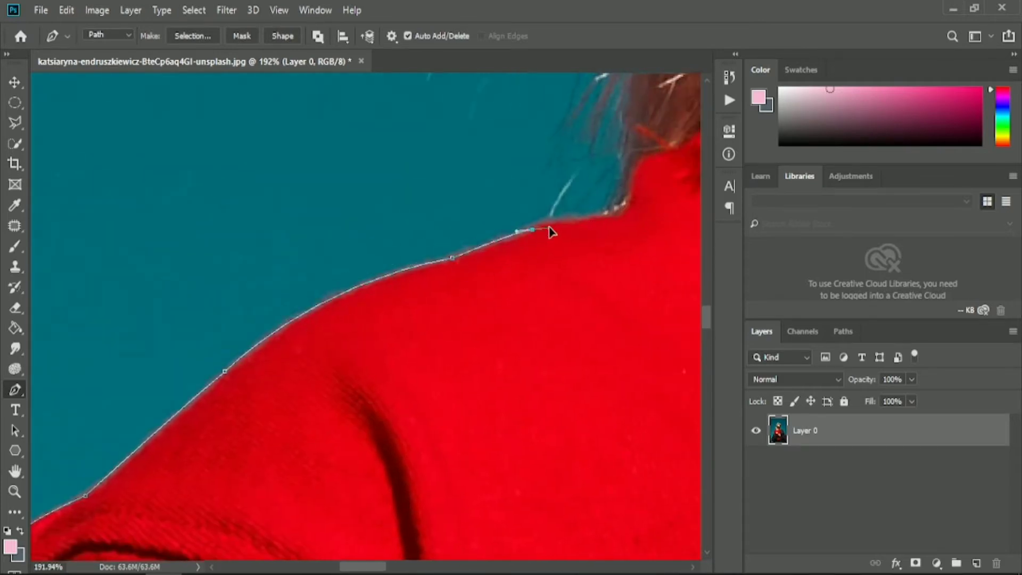
{"action": "left_click", "coordinate": [618, 214], "text": "alt"}
{"action": "scroll", "coordinate": [361, 377], "scroll_direction": "up", "scroll_amount": 3}
Aim the last anchor's curve upward and add points up the hair edge
{"action": "scroll", "coordinate": [365, 323], "scroll_direction": "down", "scroll_amount": 1}
{"action": "left_click_drag", "start_coordinate": [366, 323], "coordinate": [354, 269]}
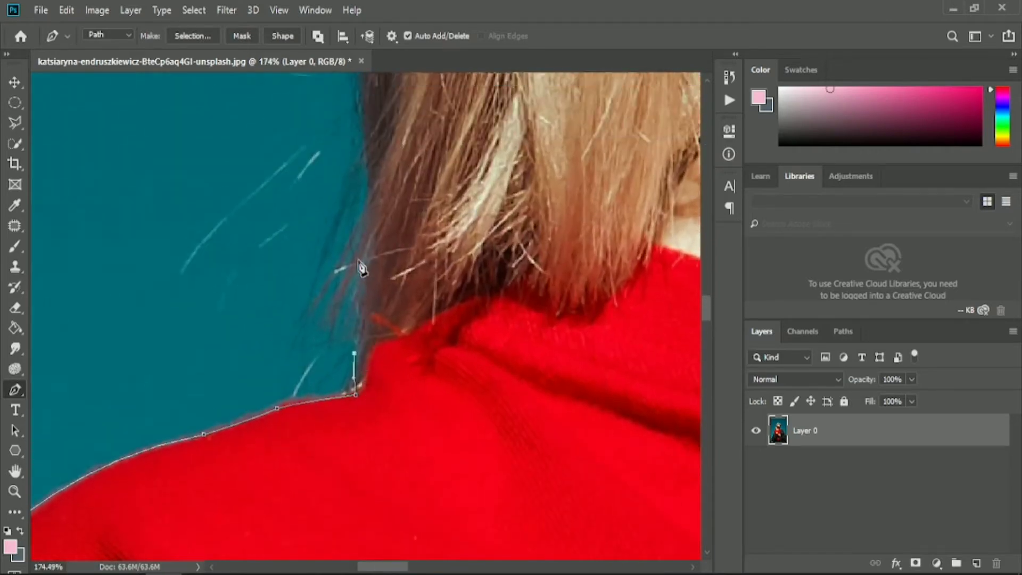
{"action": "scroll", "coordinate": [375, 223], "scroll_direction": "down", "scroll_amount": 3}
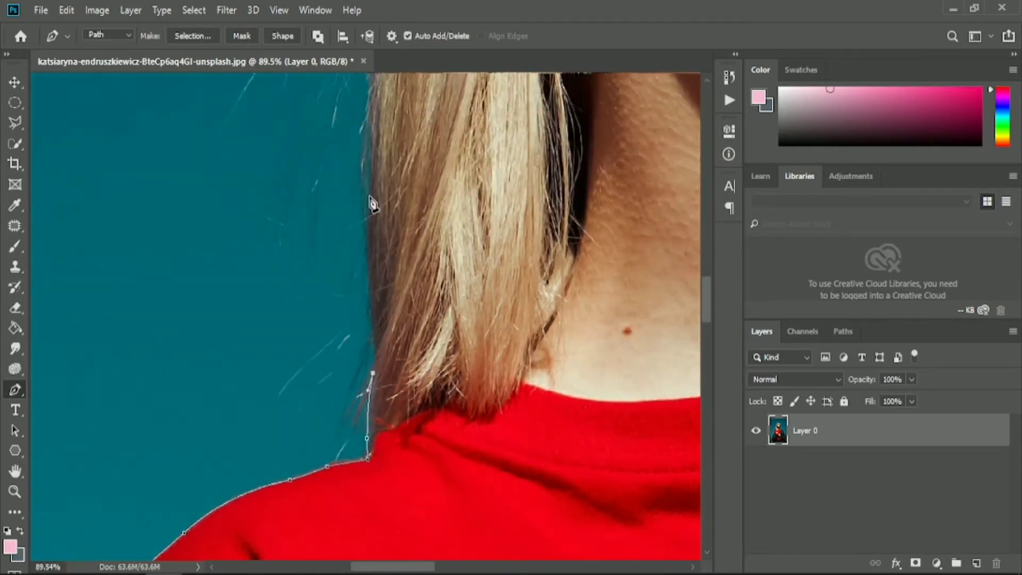
{"action": "scroll", "coordinate": [373, 203], "scroll_direction": "up", "scroll_amount": 3}
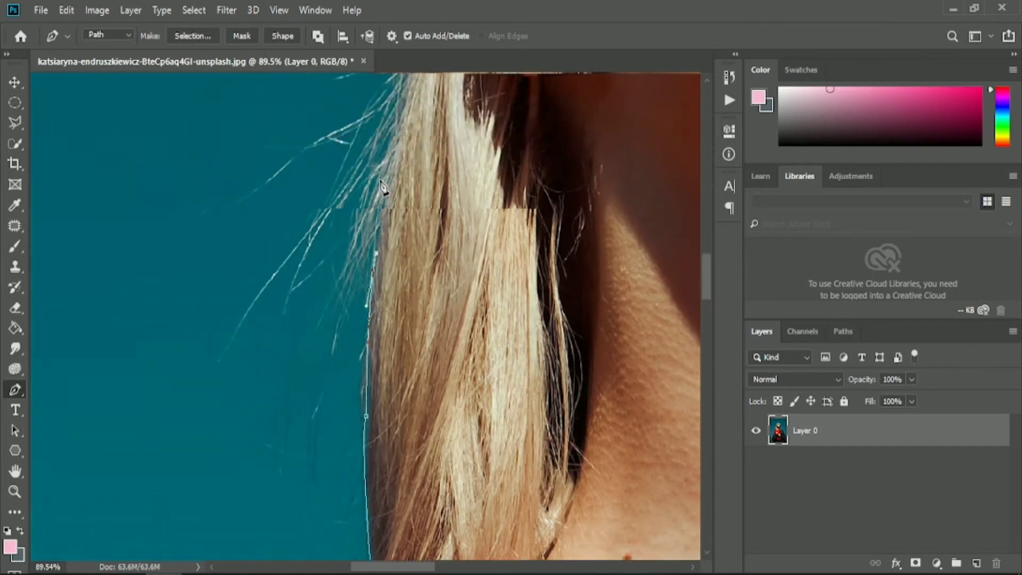
{"action": "scroll", "coordinate": [381, 186], "scroll_direction": "down", "scroll_amount": 1}
{"action": "scroll", "coordinate": [418, 144], "scroll_direction": "down", "scroll_amount": 1}
{"action": "scroll", "coordinate": [440, 406], "scroll_direction": "right", "scroll_amount": 3}
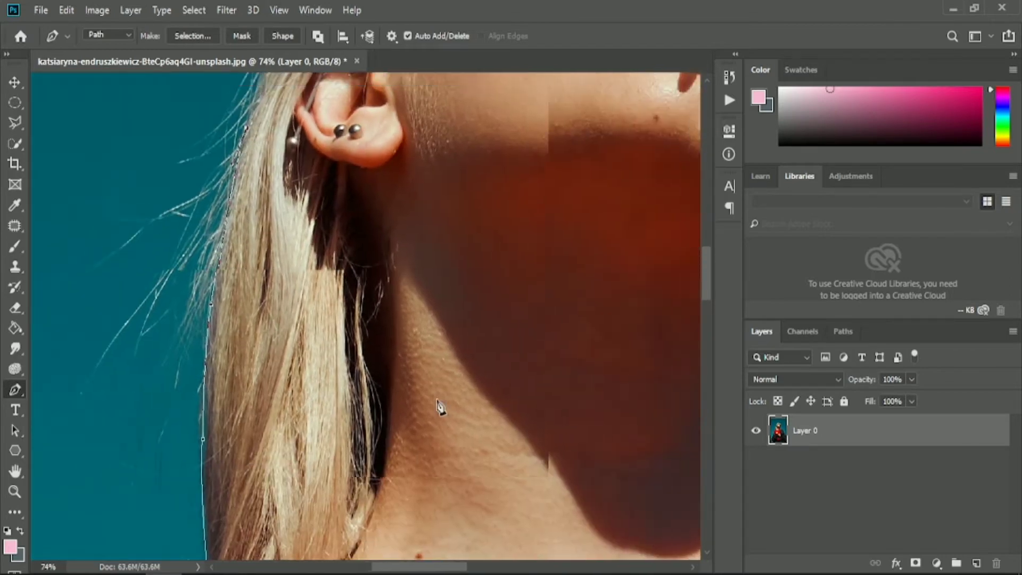
{"action": "scroll", "coordinate": [345, 212], "scroll_direction": "up", "scroll_amount": 5}
{"action": "scroll", "coordinate": [406, 82], "scroll_direction": "up", "scroll_amount": 1}
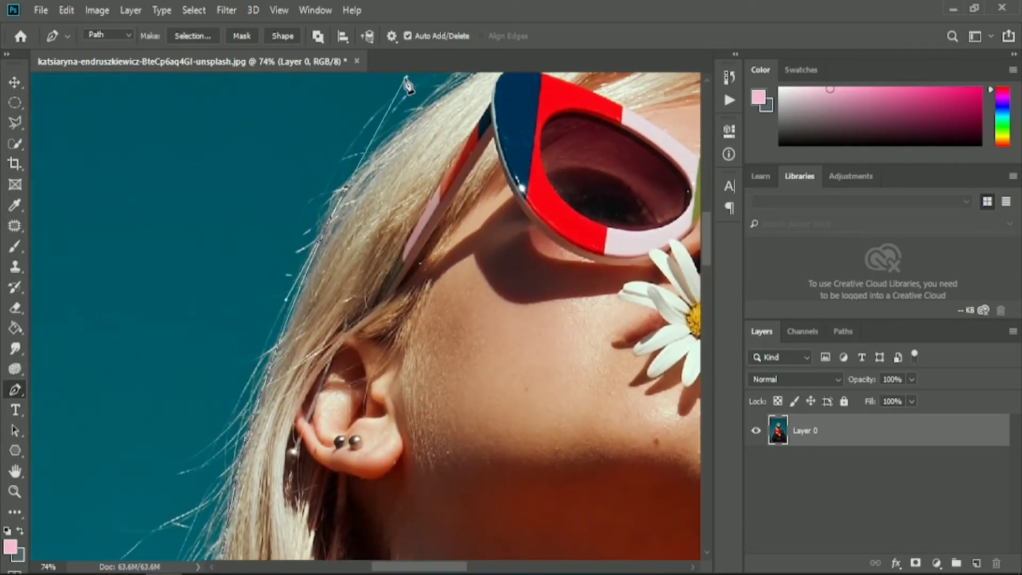
{"action": "left_click", "coordinate": [305, 276]}
{"action": "left_click", "coordinate": [323, 239]}
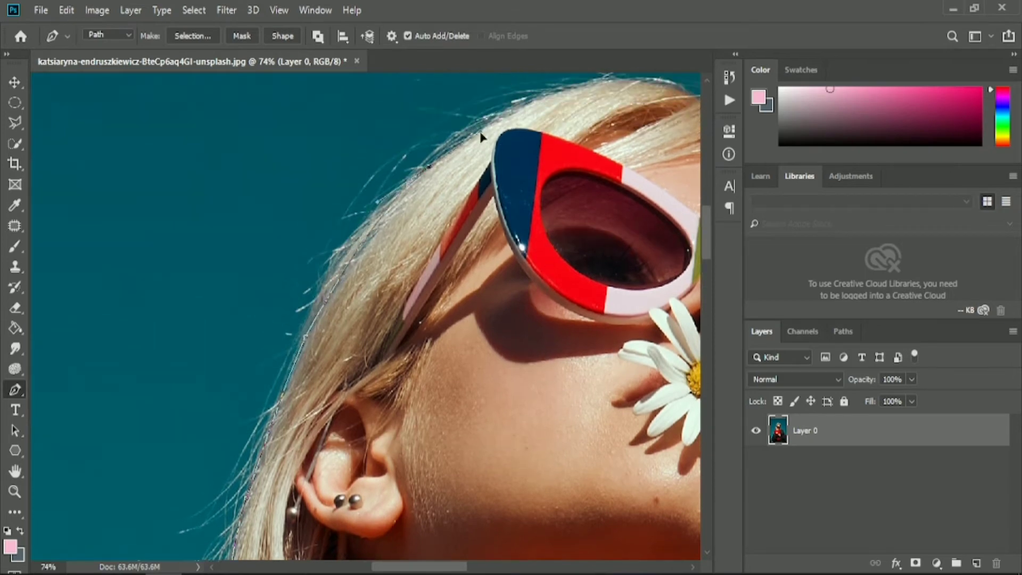
Curve the path over the top of the hair and around the sunglasses' rim
{"action": "scroll", "coordinate": [452, 125], "scroll_direction": "up", "scroll_amount": 3}
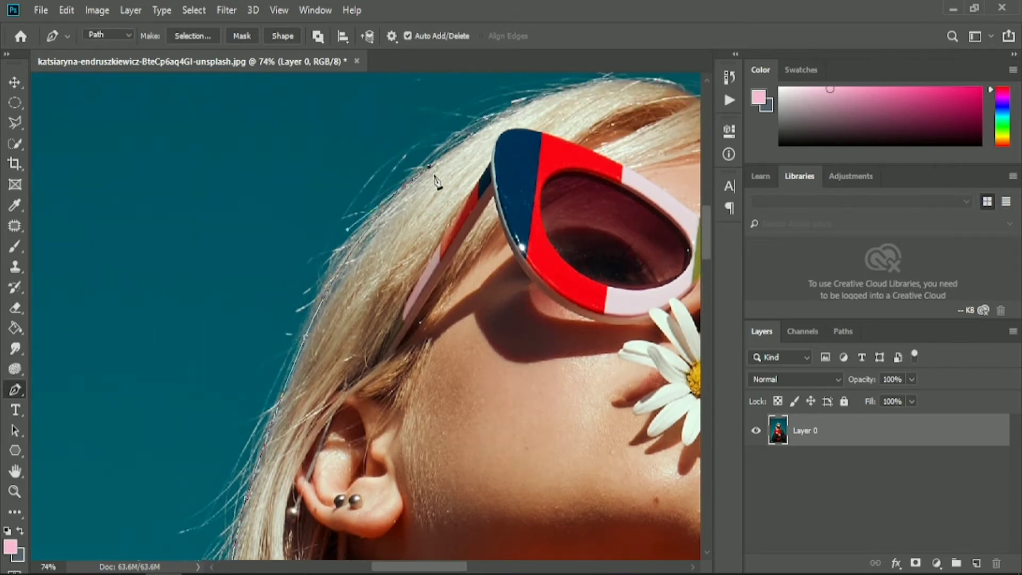
{"action": "scroll", "coordinate": [433, 174], "scroll_direction": "right", "scroll_amount": 5}
{"action": "scroll", "coordinate": [554, 194], "scroll_direction": "up", "scroll_amount": 4}
{"action": "left_click_drag", "start_coordinate": [553, 185], "coordinate": [679, 256]}
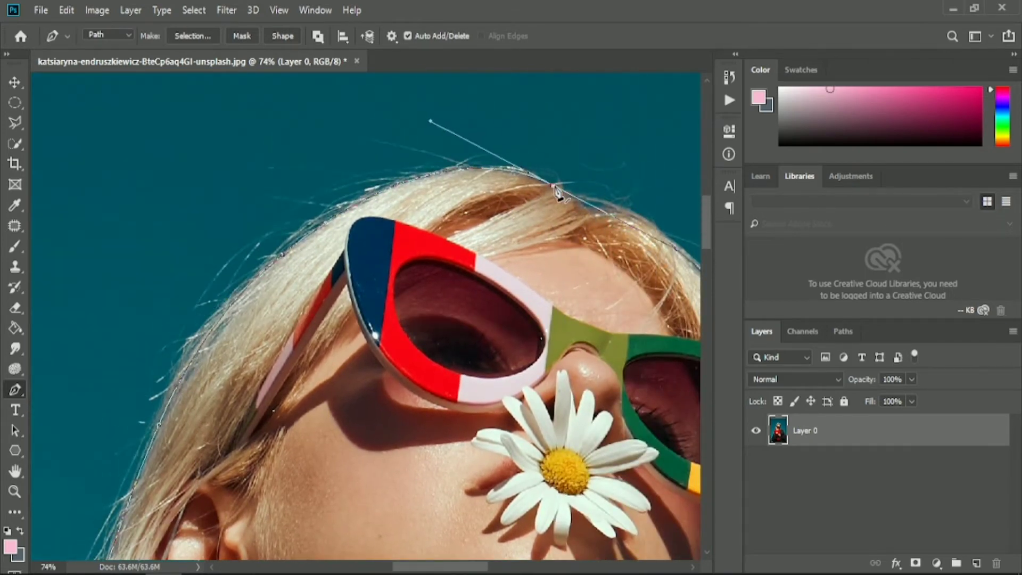
{"action": "scroll", "coordinate": [556, 192], "scroll_direction": "right", "scroll_amount": 3}
{"action": "scroll", "coordinate": [410, 215], "scroll_direction": "right", "scroll_amount": 3}
{"action": "left_click_drag", "start_coordinate": [519, 264], "coordinate": [535, 335]}
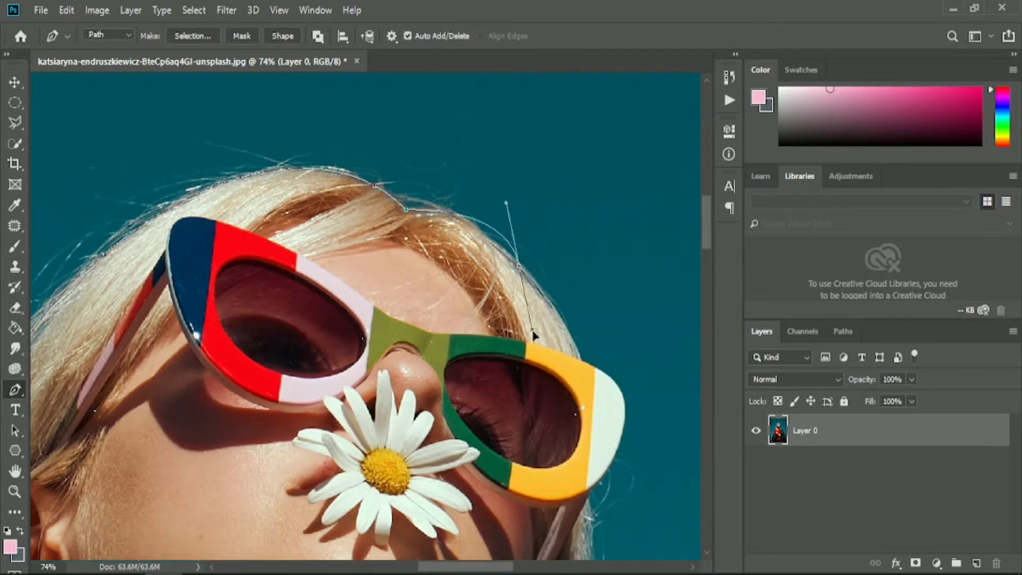
{"action": "scroll", "coordinate": [575, 298], "scroll_direction": "down", "scroll_amount": 4}
{"action": "left_click_drag", "start_coordinate": [581, 279], "coordinate": [604, 348]}
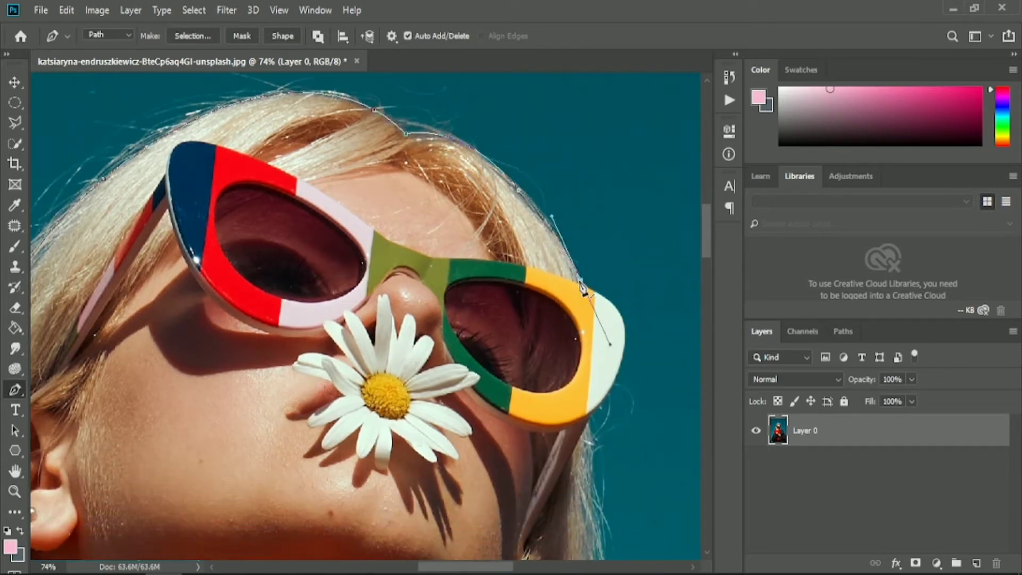
Place curved anchors down the hair's far side
{"action": "scroll", "coordinate": [623, 288], "scroll_direction": "up", "scroll_amount": 2}
{"action": "scroll", "coordinate": [612, 288], "scroll_direction": "up", "scroll_amount": 3}
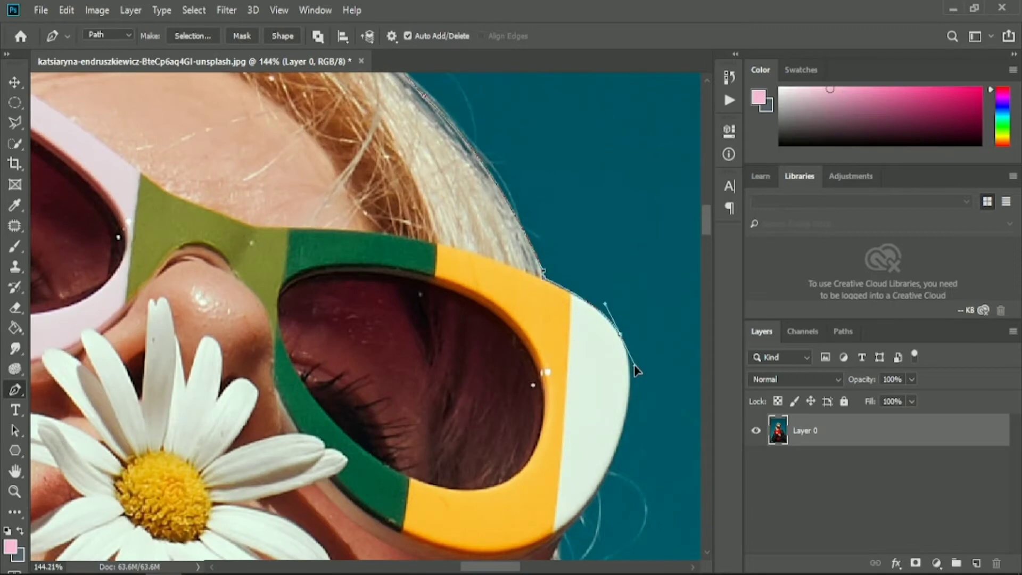
{"action": "scroll", "coordinate": [639, 362], "scroll_direction": "down", "scroll_amount": 5}
{"action": "left_click_drag", "start_coordinate": [593, 367], "coordinate": [529, 470]}
{"action": "scroll", "coordinate": [585, 356], "scroll_direction": "down", "scroll_amount": 3}
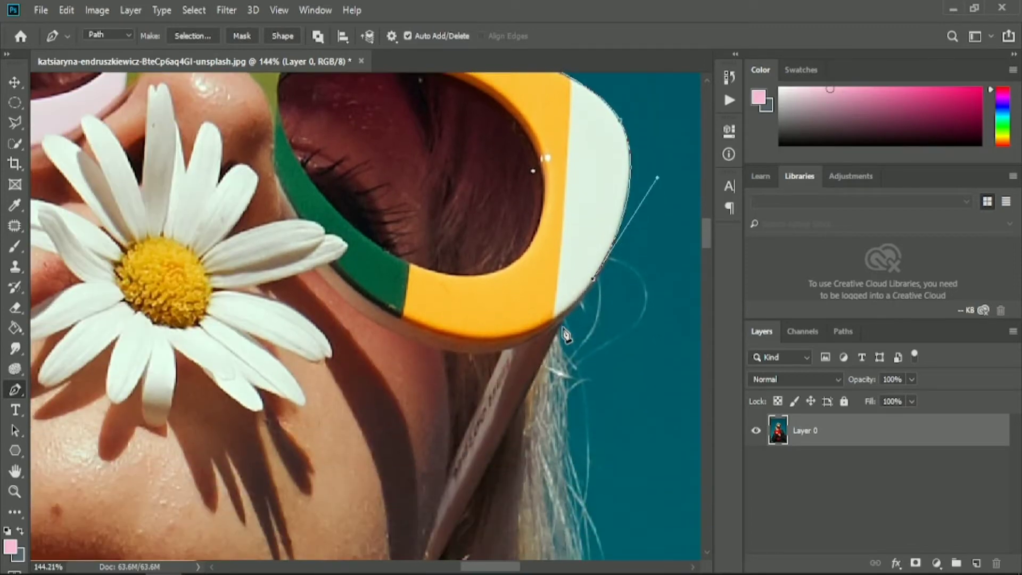
{"action": "scroll", "coordinate": [562, 298], "scroll_direction": "down", "scroll_amount": 3}
{"action": "scroll", "coordinate": [551, 277], "scroll_direction": "down", "scroll_amount": 2}
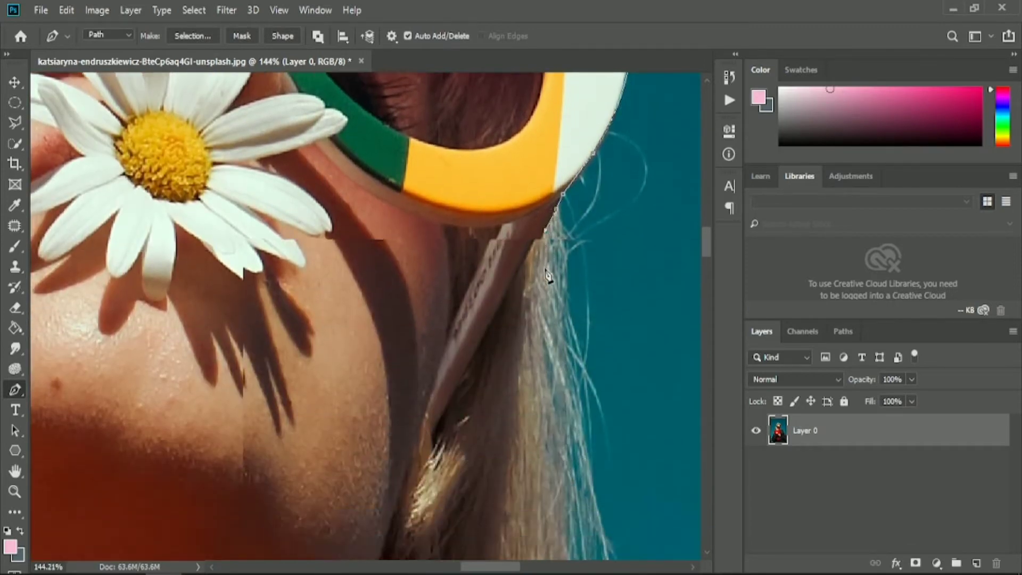
{"action": "scroll", "coordinate": [552, 296], "scroll_direction": "down", "scroll_amount": 2}
{"action": "left_click_drag", "start_coordinate": [549, 318], "coordinate": [559, 447]}
{"action": "scroll", "coordinate": [559, 418], "scroll_direction": "down", "scroll_amount": 3}
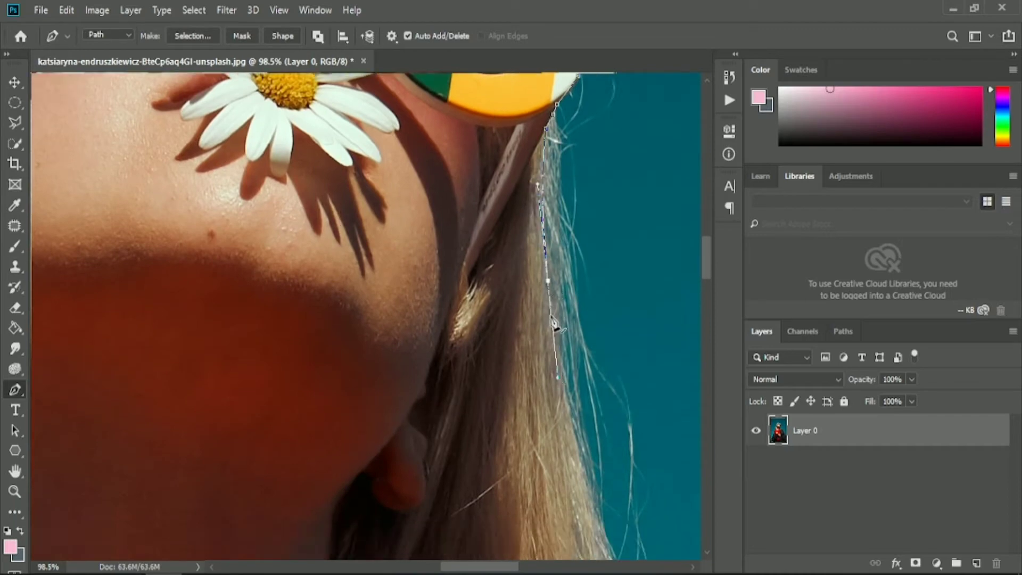
{"action": "scroll", "coordinate": [586, 386], "scroll_direction": "down", "scroll_amount": 2}
{"action": "mouse_move", "coordinate": [588, 377]}
{"action": "left_mouse_down"}
{"action": "mouse_move", "coordinate": [622, 482]}
{"action": "mouse_move", "coordinate": [457, 269]}
{"action": "left_mouse_up"}
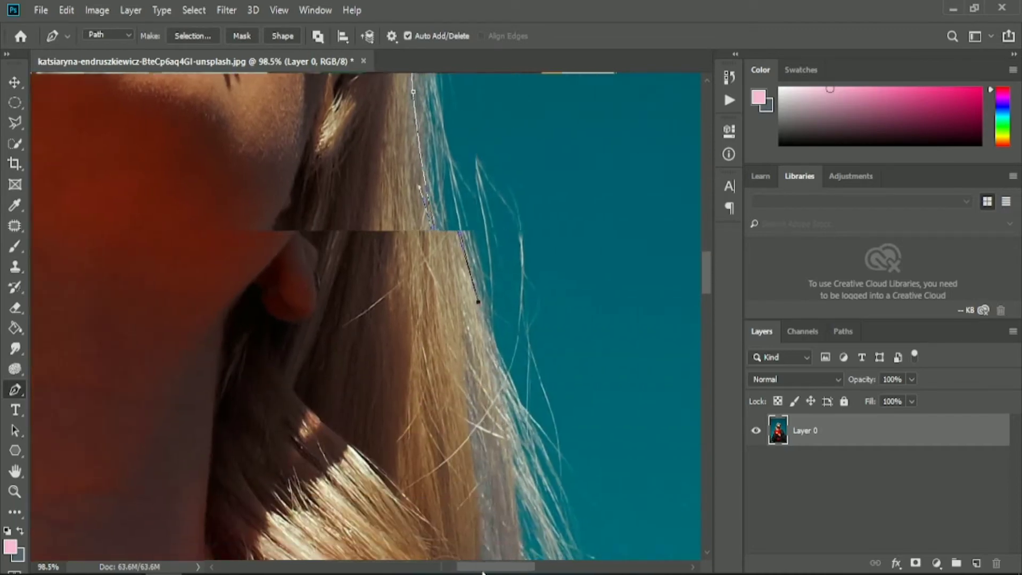
Run the path down the hair to where it meets the jacket and along the shoulder top
{"action": "left_click_drag", "start_coordinate": [422, 308], "coordinate": [421, 336]}
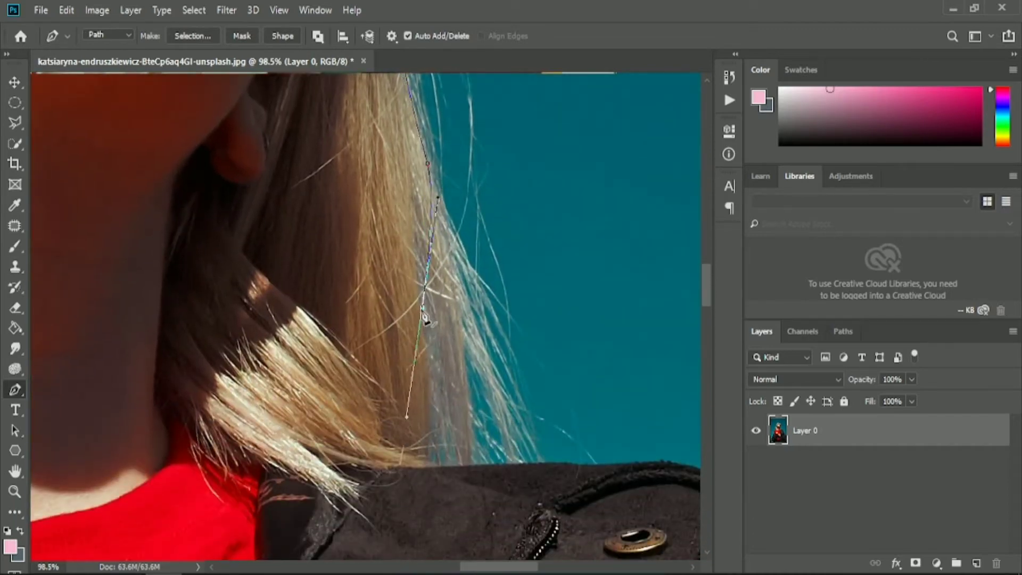
{"action": "left_click_drag", "start_coordinate": [427, 462], "coordinate": [435, 499]}
{"action": "scroll", "coordinate": [618, 462], "scroll_direction": "up", "scroll_amount": 2, "text": "alt"}
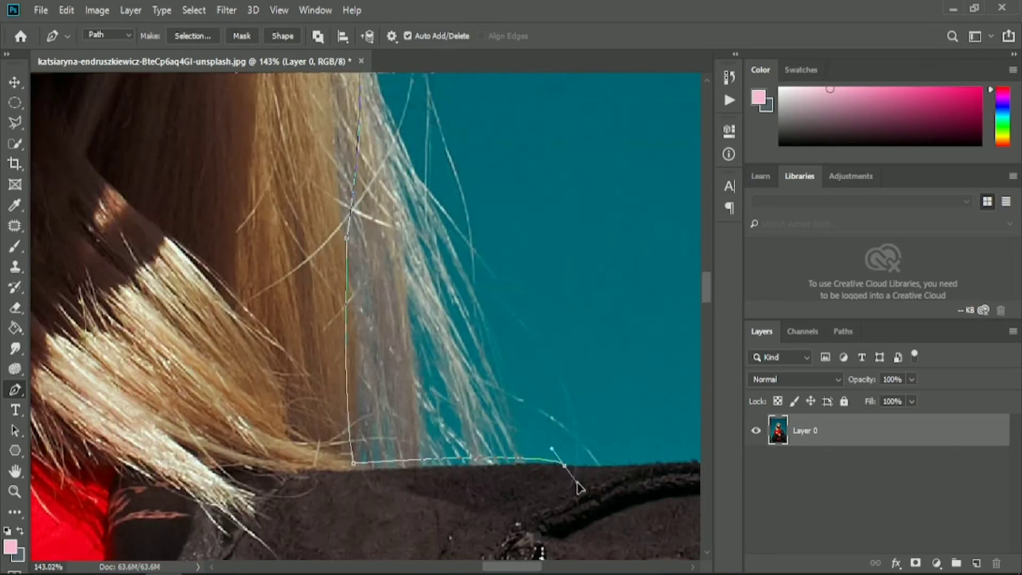
{"action": "left_click_drag", "start_coordinate": [567, 464], "coordinate": [626, 471]}
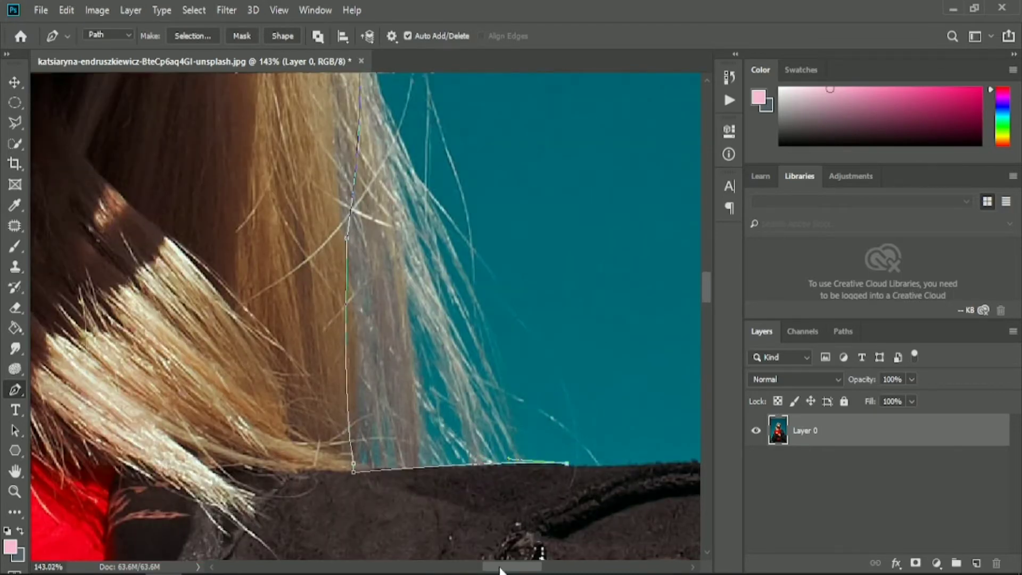
{"action": "scroll", "coordinate": [451, 369], "scroll_direction": "down", "scroll_amount": 2}
{"action": "scroll", "coordinate": [451, 369], "scroll_direction": "right", "scroll_amount": 5}
{"action": "left_click_drag", "start_coordinate": [480, 398], "coordinate": [561, 391]}
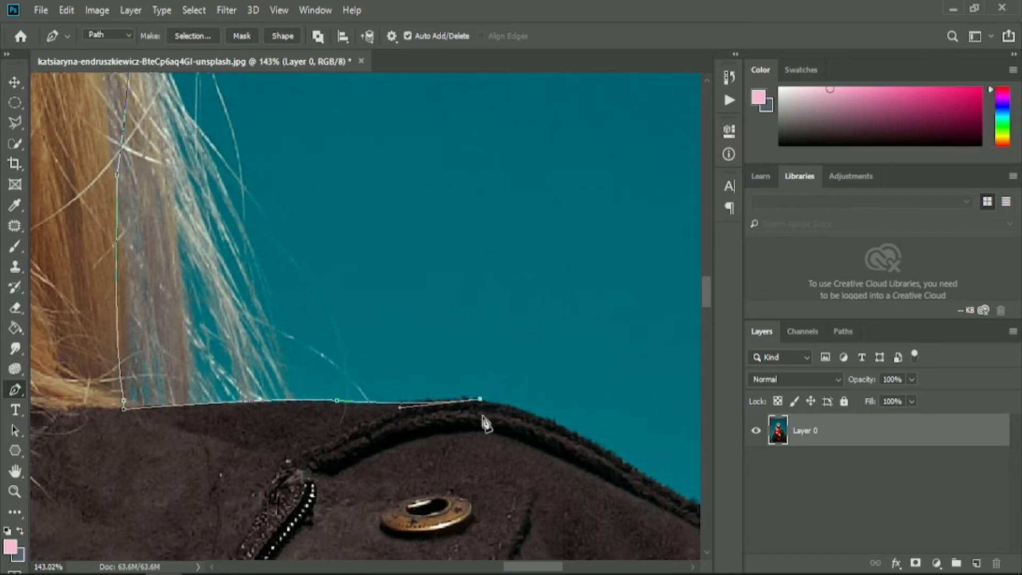
Add anchors along the jacket's shoulder edge and down its side
{"action": "scroll", "coordinate": [486, 423], "scroll_direction": "down", "scroll_amount": 2}
{"action": "scroll", "coordinate": [486, 423], "scroll_direction": "right", "scroll_amount": 7}
{"action": "scroll", "coordinate": [337, 292], "scroll_direction": "down", "scroll_amount": 1}
{"action": "left_click_drag", "start_coordinate": [288, 303], "coordinate": [292, 308]}
{"action": "mouse_move", "coordinate": [401, 368]}
{"action": "left_mouse_down"}
{"action": "mouse_move", "coordinate": [405, 384]}
{"action": "mouse_move", "coordinate": [426, 385]}
{"action": "left_mouse_up"}
{"action": "scroll", "coordinate": [463, 439], "scroll_direction": "down", "scroll_amount": 2}
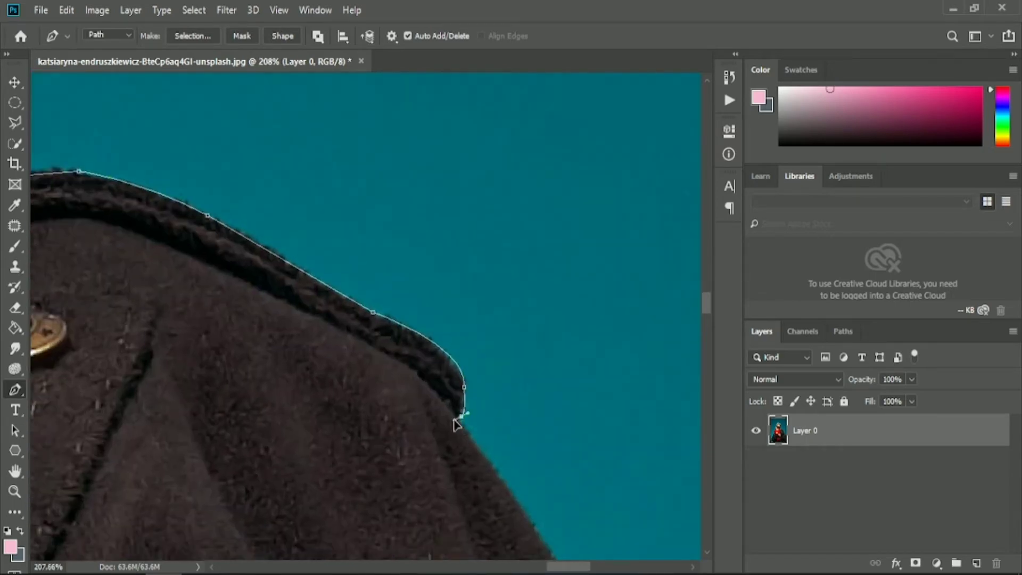
{"action": "scroll", "coordinate": [459, 422], "scroll_direction": "down", "scroll_amount": 2}
{"action": "scroll", "coordinate": [572, 406], "scroll_direction": "right", "scroll_amount": 1}
{"action": "scroll", "coordinate": [564, 367], "scroll_direction": "down", "scroll_amount": 2}
{"action": "left_click_drag", "start_coordinate": [529, 388], "coordinate": [539, 406]}
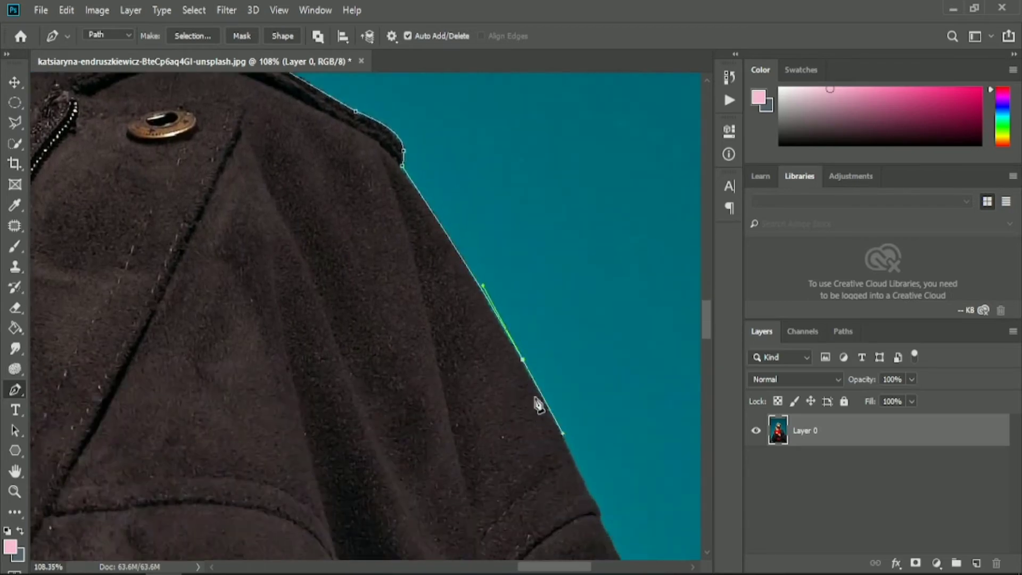
{"action": "scroll", "coordinate": [564, 410], "scroll_direction": "down", "scroll_amount": 2}
{"action": "left_click", "coordinate": [588, 389]}
Place curved anchors down the jacket's outer edge
{"action": "scroll", "coordinate": [593, 398], "scroll_direction": "up", "scroll_amount": 3}
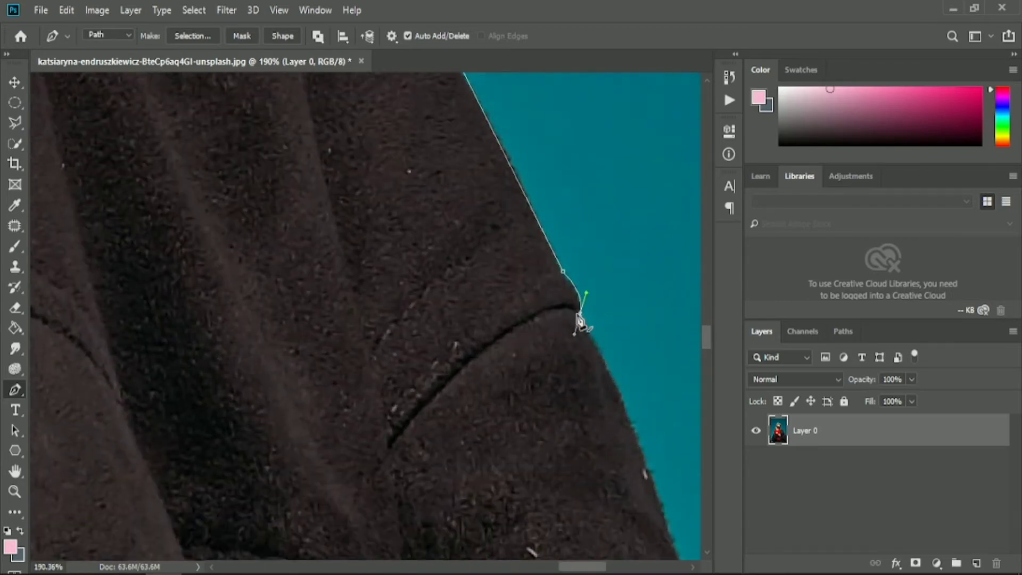
{"action": "scroll", "coordinate": [579, 320], "scroll_direction": "down", "scroll_amount": 2}
{"action": "left_click_drag", "start_coordinate": [665, 420], "coordinate": [685, 462]}
{"action": "scroll", "coordinate": [557, 244], "scroll_direction": "down", "scroll_amount": 3}
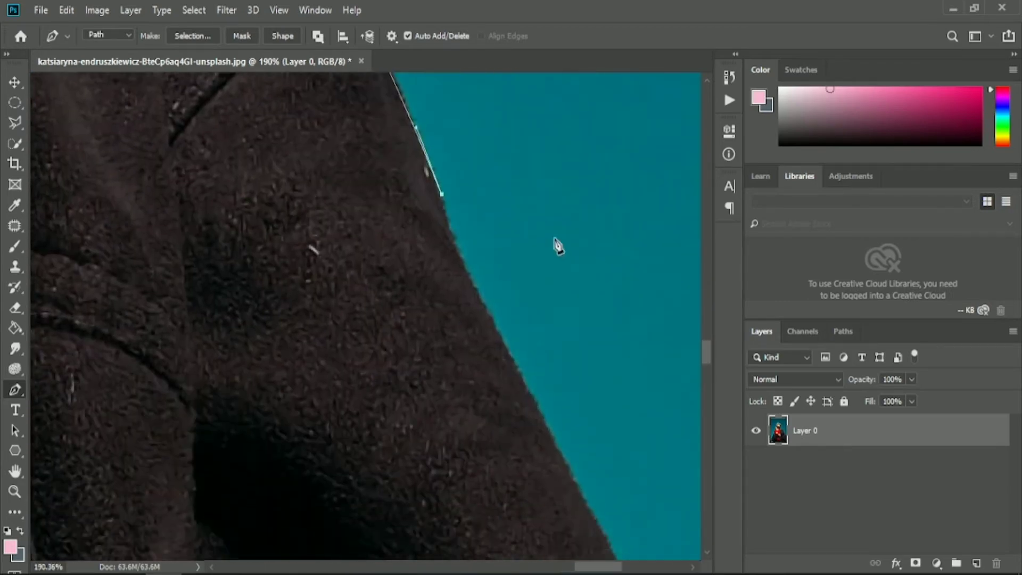
{"action": "left_click_drag", "start_coordinate": [474, 283], "coordinate": [495, 320]}
{"action": "scroll", "coordinate": [521, 356], "scroll_direction": "down", "scroll_amount": 3}
{"action": "left_click_drag", "start_coordinate": [555, 351], "coordinate": [567, 392]}
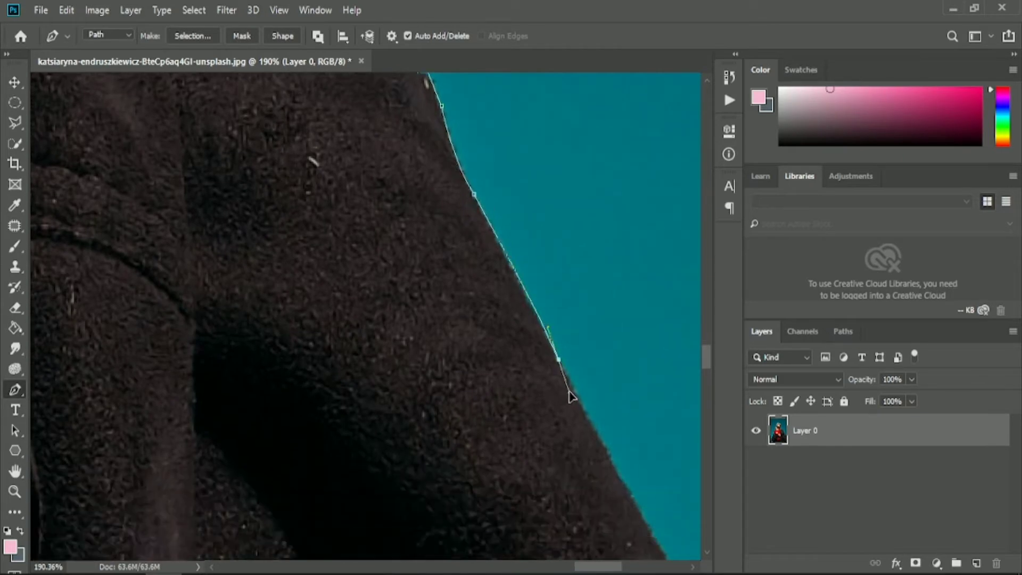
{"action": "scroll", "coordinate": [607, 475], "scroll_direction": "down", "scroll_amount": 1}
{"action": "scroll", "coordinate": [607, 475], "scroll_direction": "down", "scroll_amount": 1}
{"action": "left_click_drag", "start_coordinate": [639, 408], "coordinate": [662, 452]}
Trace the lower jacket edge, ending with an anchor below the image bottom
{"action": "left_click_drag", "start_coordinate": [697, 517], "coordinate": [688, 559]}
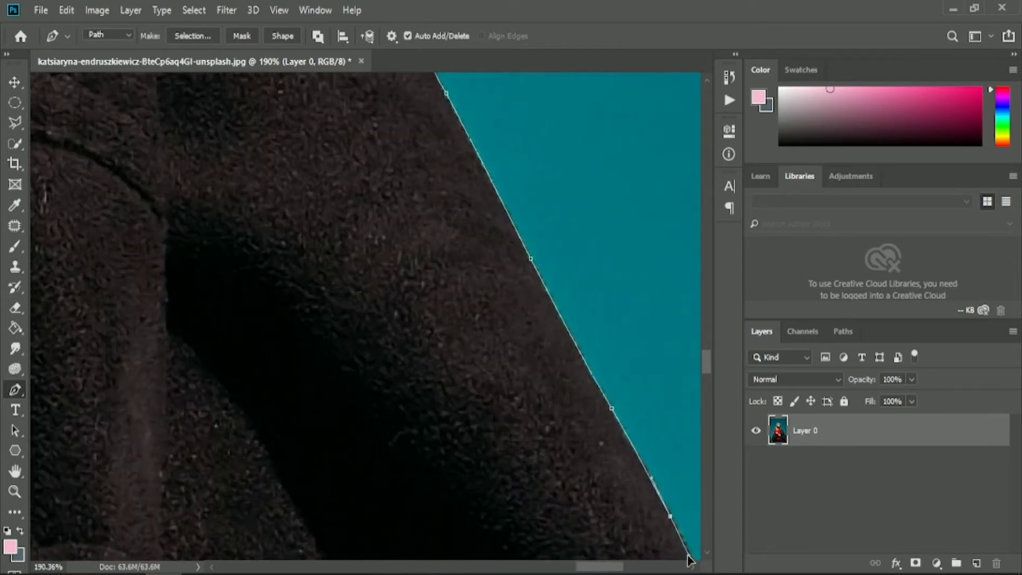
{"action": "scroll", "coordinate": [680, 450], "scroll_direction": "down", "scroll_amount": 3}
{"action": "scroll", "coordinate": [694, 445], "scroll_direction": "down", "scroll_amount": 3}
{"action": "scroll", "coordinate": [648, 413], "scroll_direction": "up", "scroll_amount": 1}
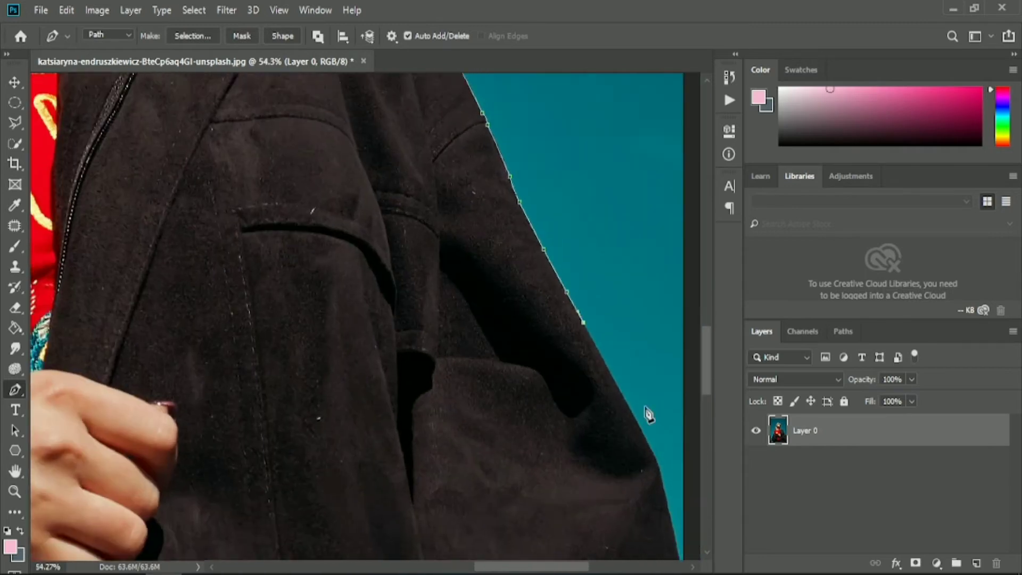
{"action": "scroll", "coordinate": [614, 481], "scroll_direction": "up", "scroll_amount": 2}
{"action": "left_click_drag", "start_coordinate": [614, 482], "coordinate": [540, 440]}
{"action": "scroll", "coordinate": [585, 431], "scroll_direction": "down", "scroll_amount": 2}
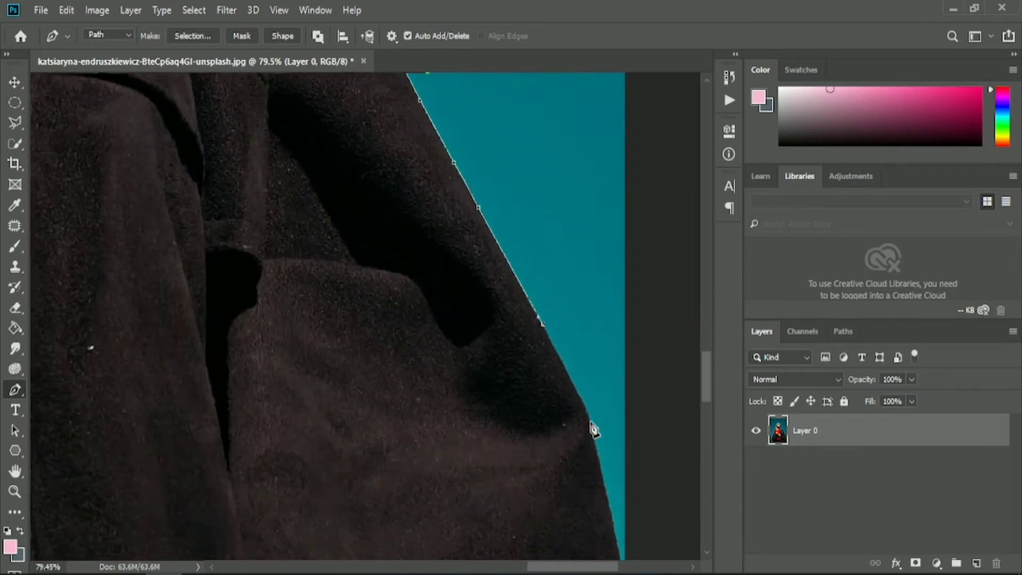
{"action": "scroll", "coordinate": [584, 408], "scroll_direction": "down", "scroll_amount": 1}
{"action": "scroll", "coordinate": [603, 418], "scroll_direction": "down", "scroll_amount": 1}
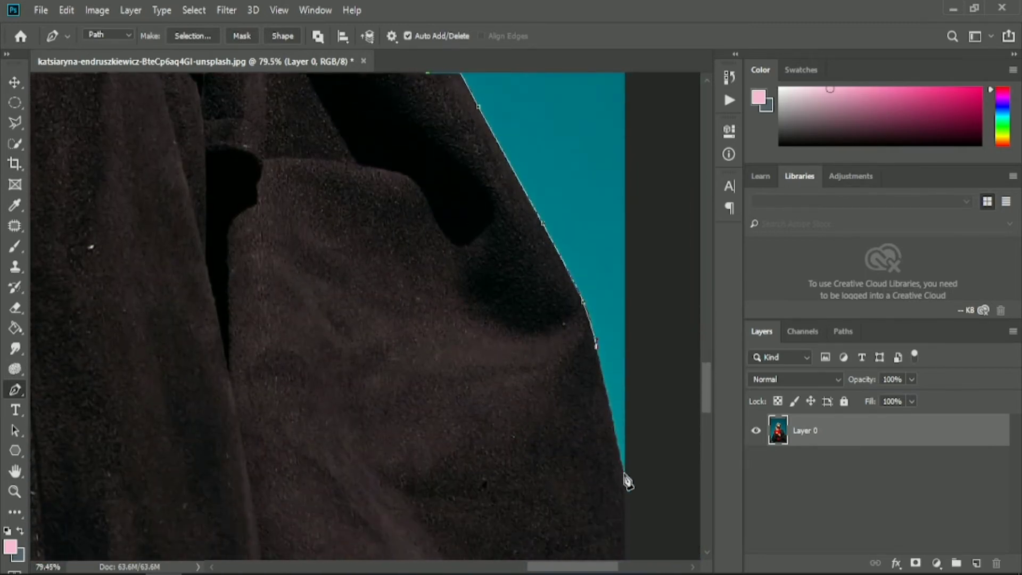
{"action": "scroll", "coordinate": [628, 482], "scroll_direction": "down", "scroll_amount": 5}
{"action": "scroll", "coordinate": [637, 413], "scroll_direction": "down", "scroll_amount": 2}
{"action": "left_click", "coordinate": [663, 468]}
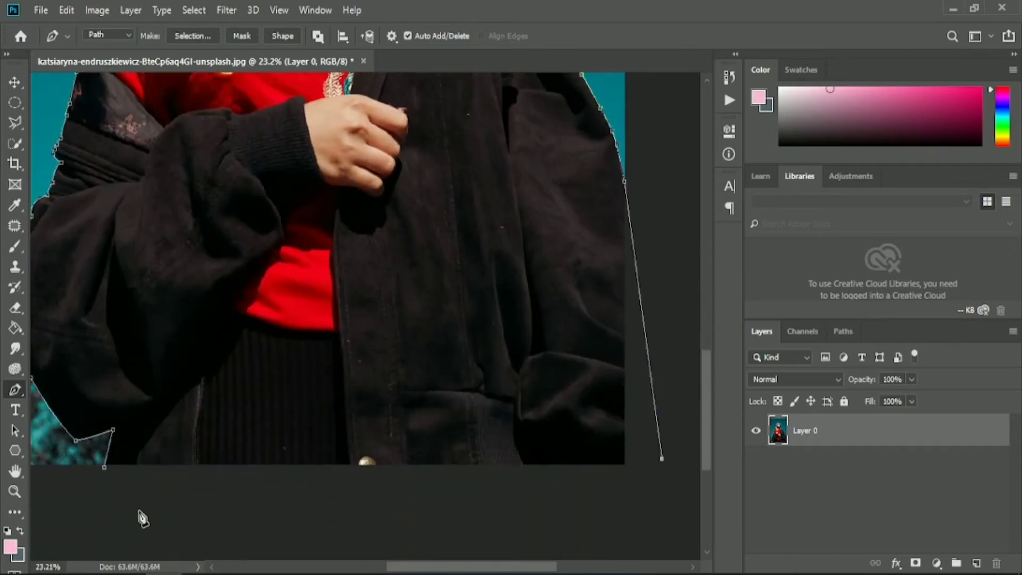
Close the path around the woman and convert it into a selection
{"action": "scroll", "coordinate": [527, 489], "scroll_direction": "right", "scroll_amount": 2}
{"action": "left_click", "coordinate": [110, 475]}
{"action": "left_click", "coordinate": [193, 36]}
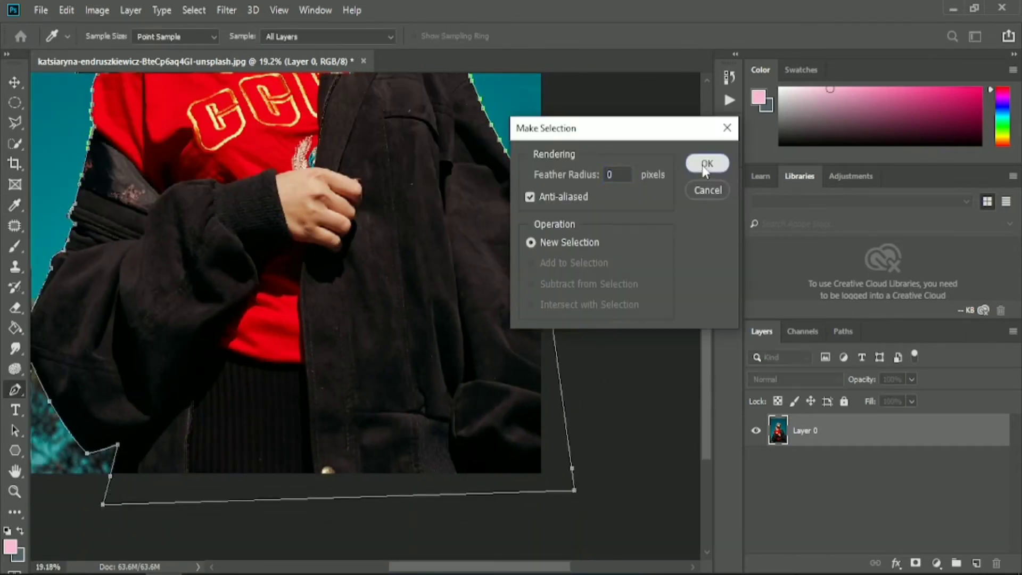
{"action": "left_click", "coordinate": [708, 162]}
{"action": "scroll", "coordinate": [366, 326], "scroll_direction": "down", "scroll_amount": 2}
{"action": "scroll", "coordinate": [553, 274], "scroll_direction": "down", "scroll_amount": 1}
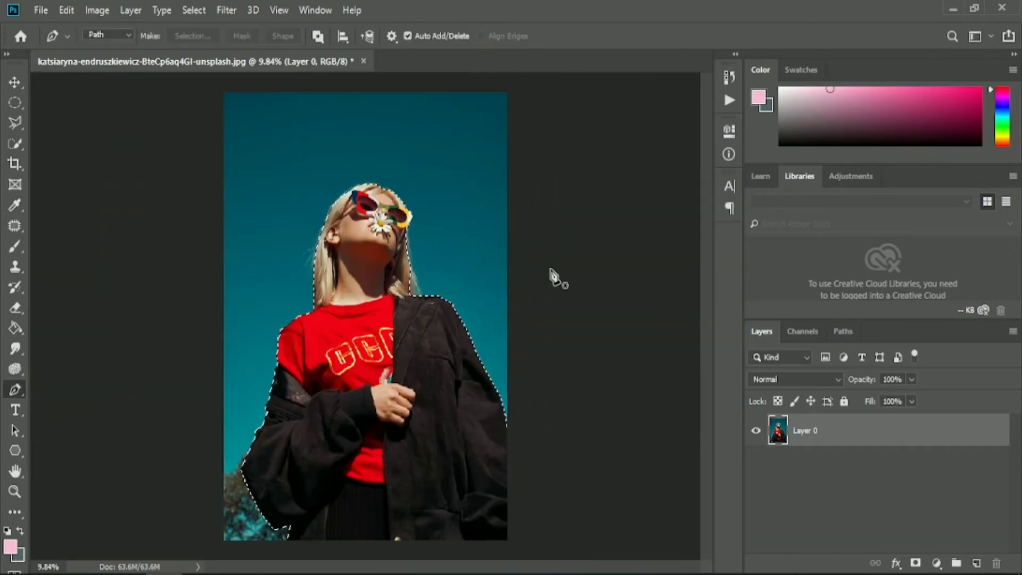
Copy her to Layer 1, hide the original, and add blank Layer 2 below and Layer 3 above
{"action": "key", "text": "ctrl+j"}
{"action": "left_click", "coordinate": [756, 464]}
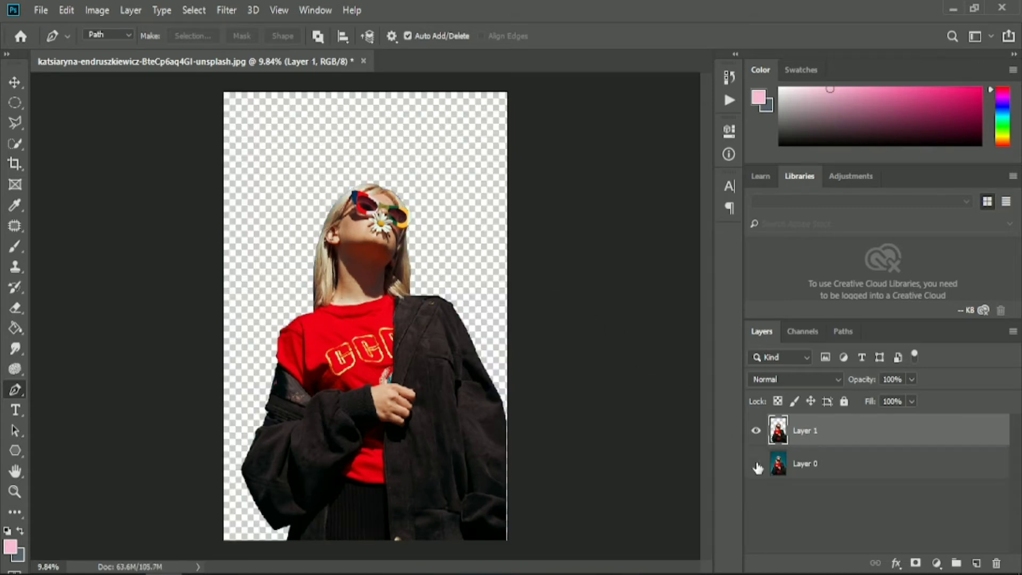
{"action": "left_click", "coordinate": [974, 564]}
{"action": "left_click", "coordinate": [972, 563]}
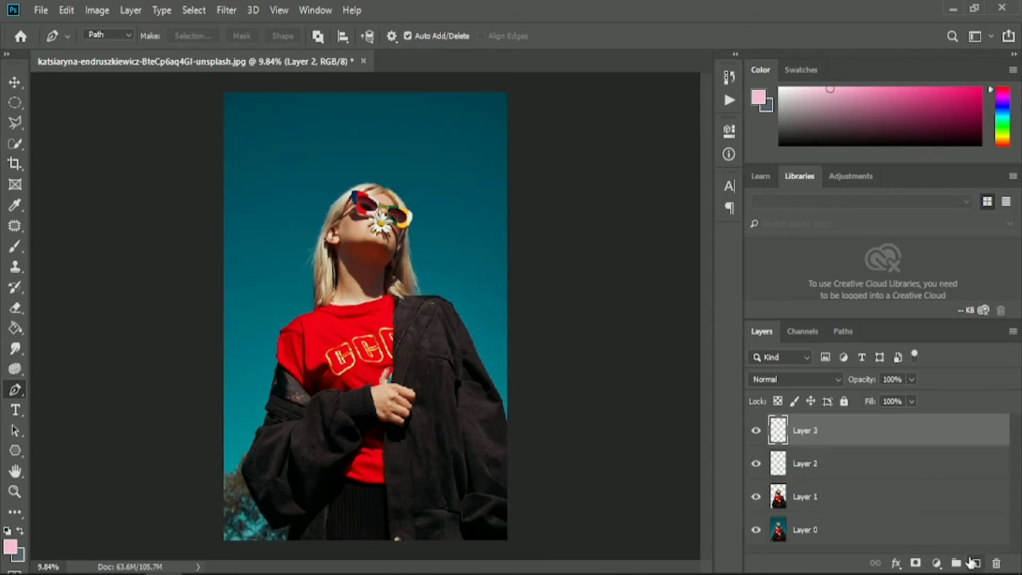
{"action": "left_click_drag", "start_coordinate": [863, 463], "coordinate": [856, 512]}
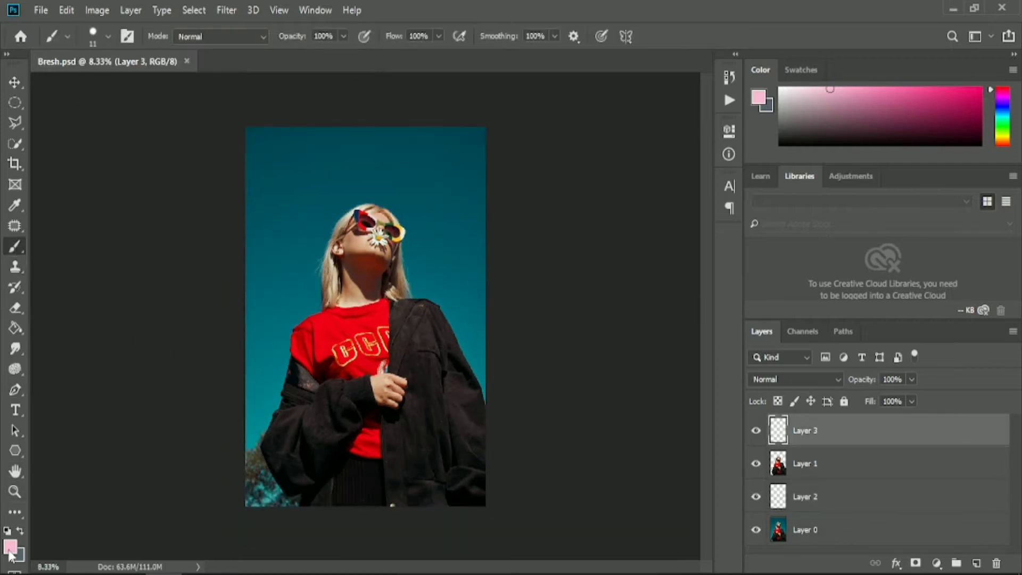
Set the foreground colour to white (ffffff)
{"action": "left_click", "coordinate": [10, 547]}
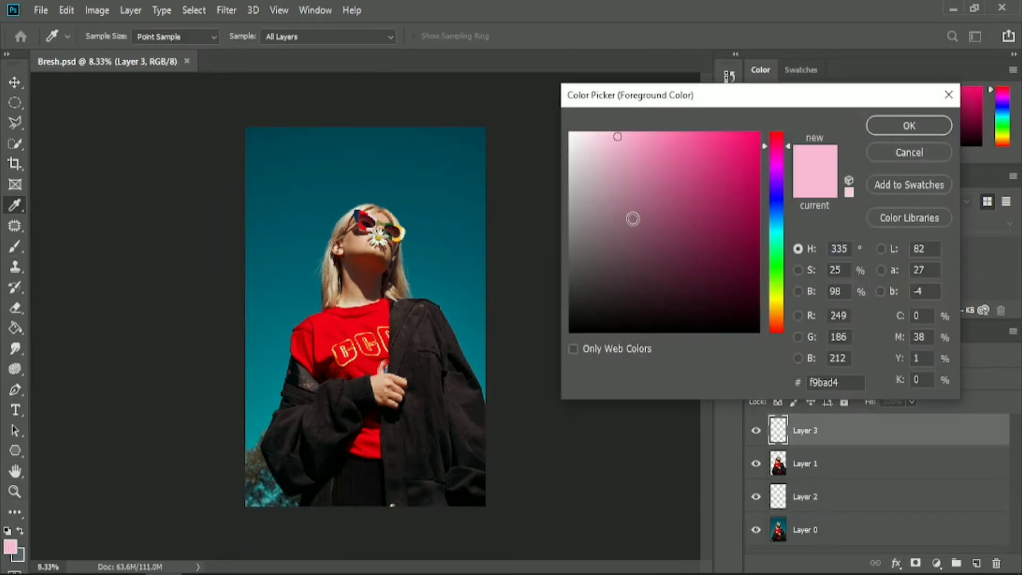
{"action": "type", "text": "ffffff"}
{"action": "left_click", "coordinate": [882, 128]}
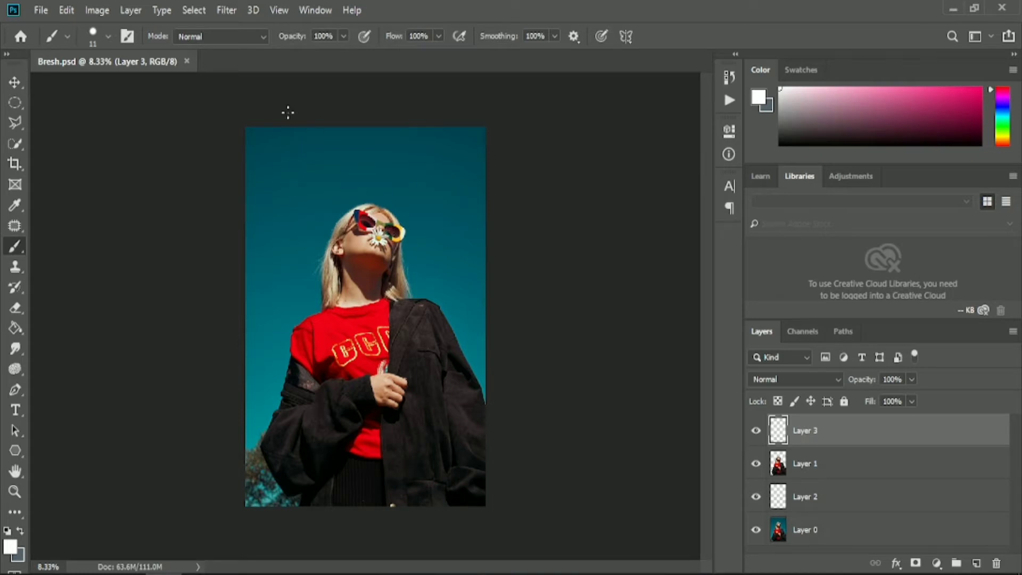
Set the Hard Round brush size to 24 px in the brush preset picker
{"action": "left_click", "coordinate": [108, 38]}
{"action": "scroll", "coordinate": [158, 72], "scroll_direction": "up", "scroll_amount": 3}
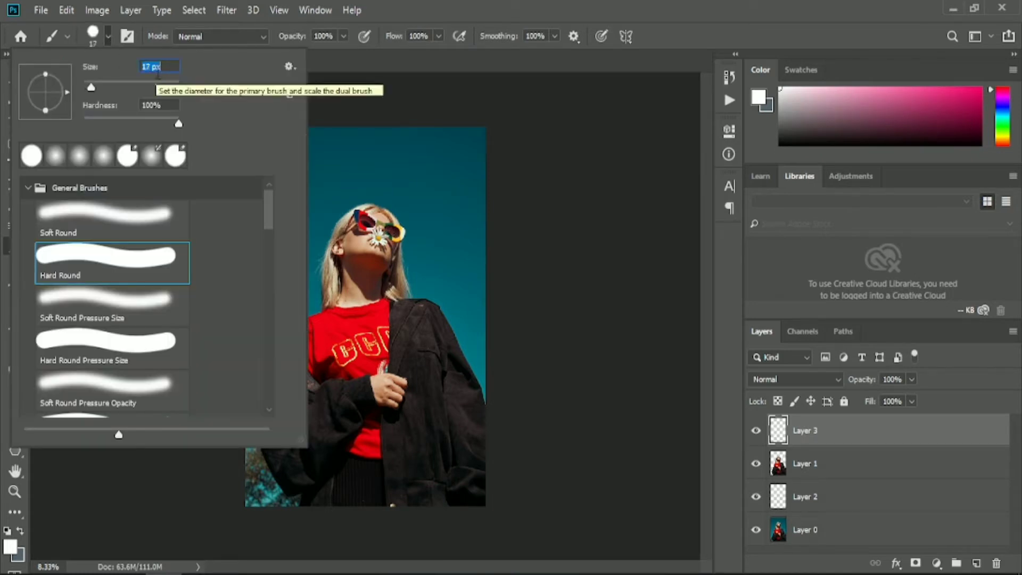
{"action": "scroll", "coordinate": [159, 79], "scroll_direction": "up", "scroll_amount": 3}
{"action": "left_click", "coordinate": [343, 85]}
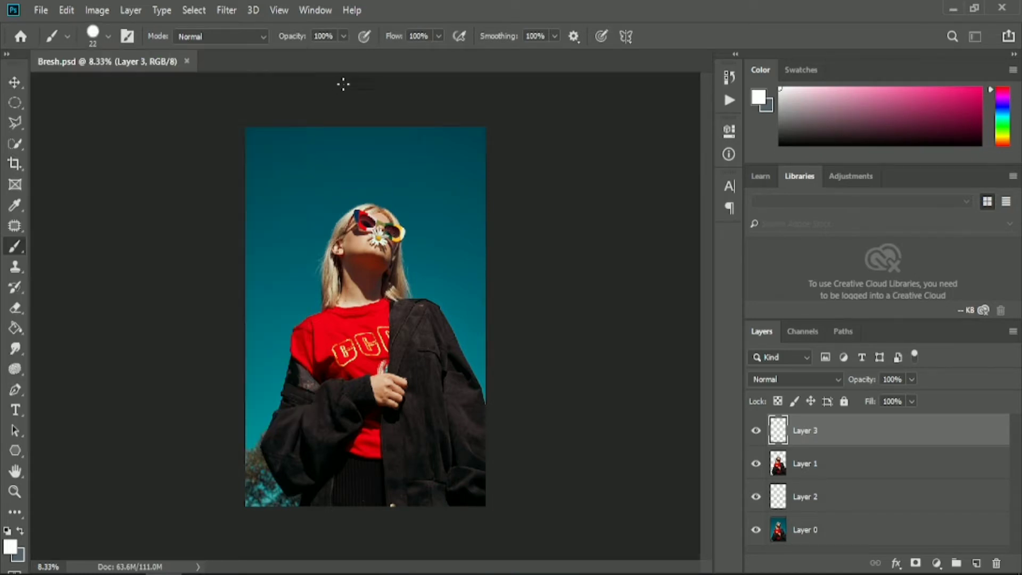
{"action": "left_click", "coordinate": [108, 37]}
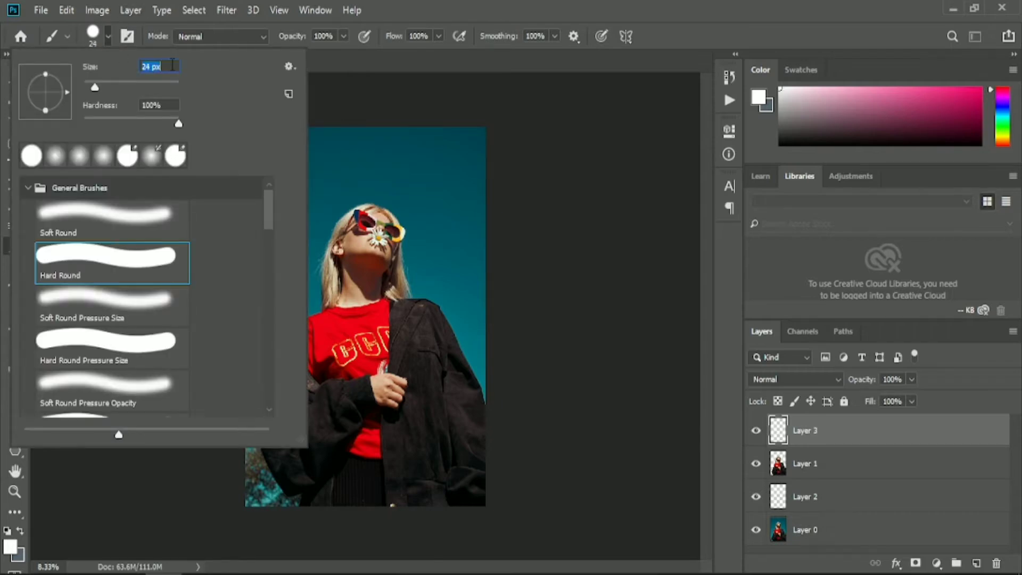
{"action": "left_click", "coordinate": [347, 66]}
Confirm the brush size and briefly toggle the original photo layer's visibility
{"action": "scroll", "coordinate": [369, 201], "scroll_direction": "up", "scroll_amount": 2}
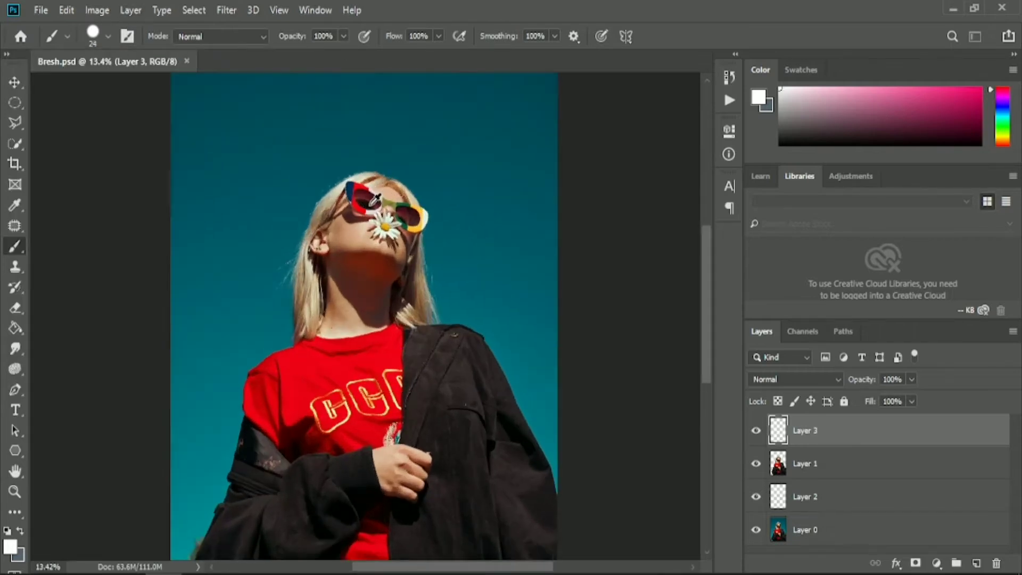
{"action": "scroll", "coordinate": [370, 213], "scroll_direction": "up", "scroll_amount": 3}
{"action": "scroll", "coordinate": [373, 373], "scroll_direction": "down", "scroll_amount": 1}
{"action": "left_click", "coordinate": [109, 37]}
{"action": "key", "text": "Return"}
{"action": "scroll", "coordinate": [391, 432], "scroll_direction": "down", "scroll_amount": 3}
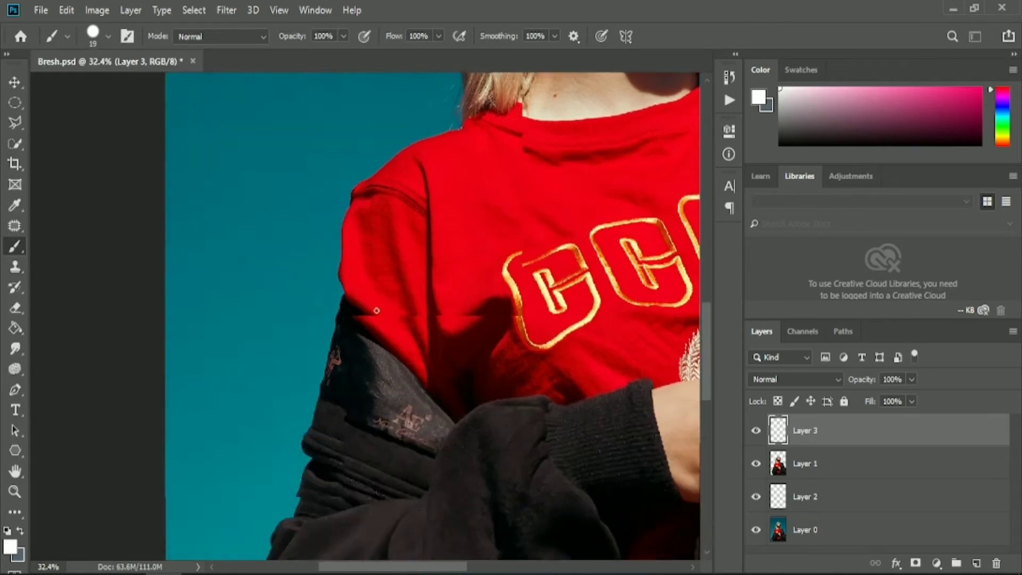
{"action": "scroll", "coordinate": [391, 432], "scroll_direction": "up", "scroll_amount": 3}
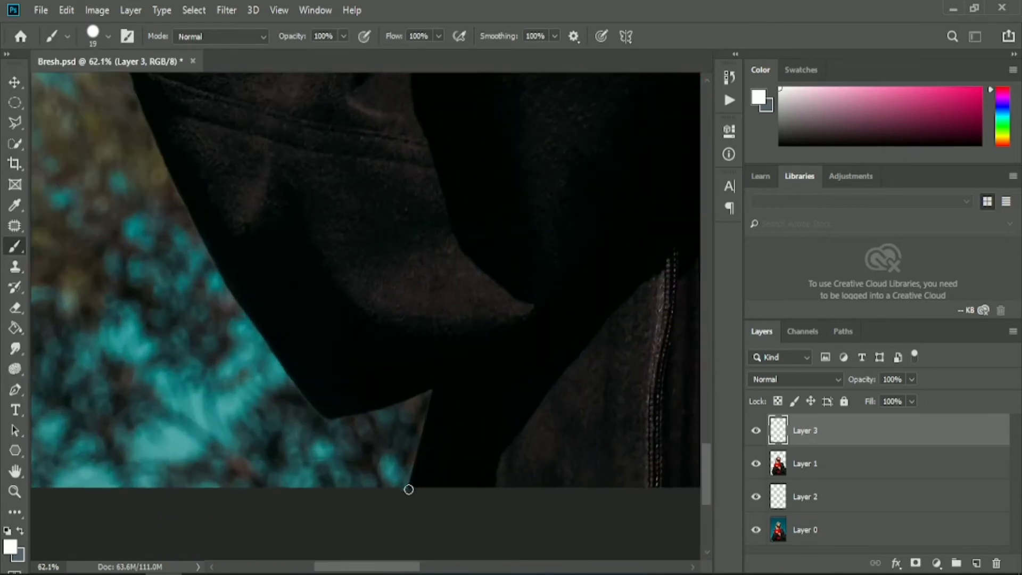
{"action": "left_click", "coordinate": [756, 530]}
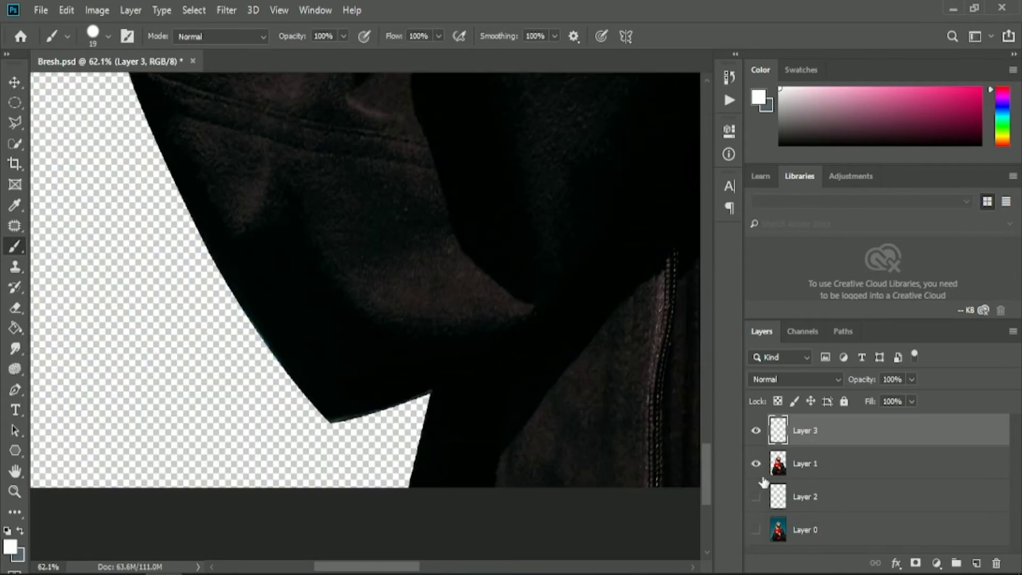
{"action": "left_click", "coordinate": [756, 530]}
Trace the coat's edge in white from its lower left up toward the collar
{"action": "left_click_drag", "start_coordinate": [406, 486], "coordinate": [432, 384]}
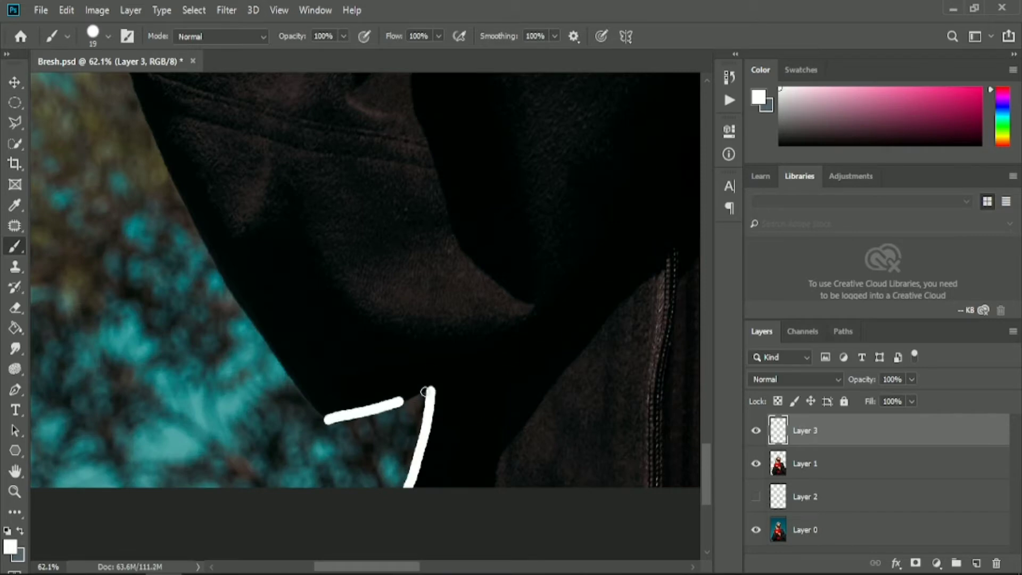
{"action": "left_click_drag", "start_coordinate": [279, 363], "coordinate": [217, 268]}
{"action": "scroll", "coordinate": [202, 245], "scroll_direction": "up", "scroll_amount": 3}
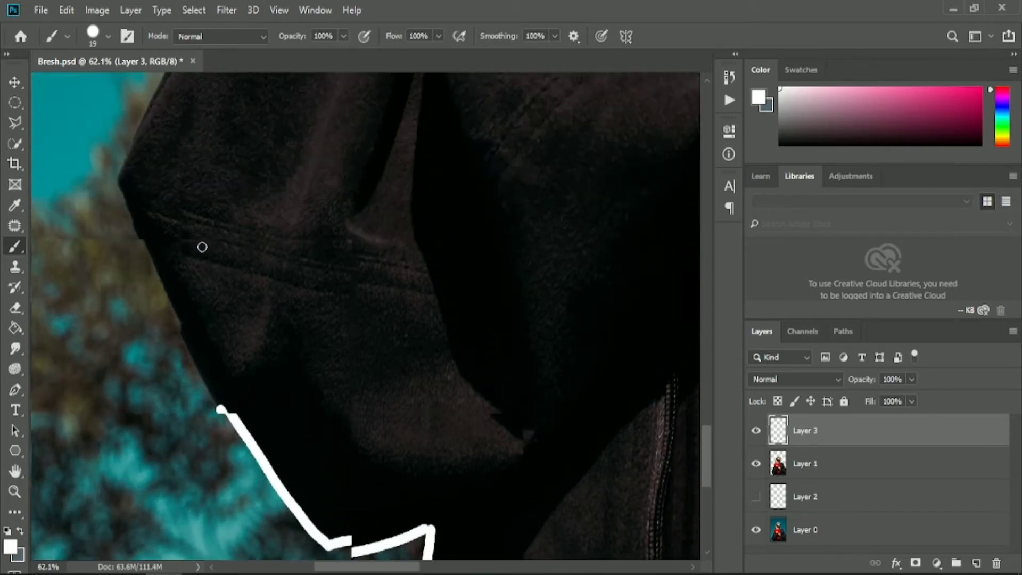
{"action": "mouse_move", "coordinate": [147, 264]}
{"action": "left_mouse_down"}
{"action": "mouse_move", "coordinate": [193, 374]}
{"action": "mouse_move", "coordinate": [218, 212]}
{"action": "left_mouse_up"}
{"action": "scroll", "coordinate": [230, 431], "scroll_direction": "up", "scroll_amount": 4}
{"action": "scroll", "coordinate": [119, 451], "scroll_direction": "up", "scroll_amount": 2}
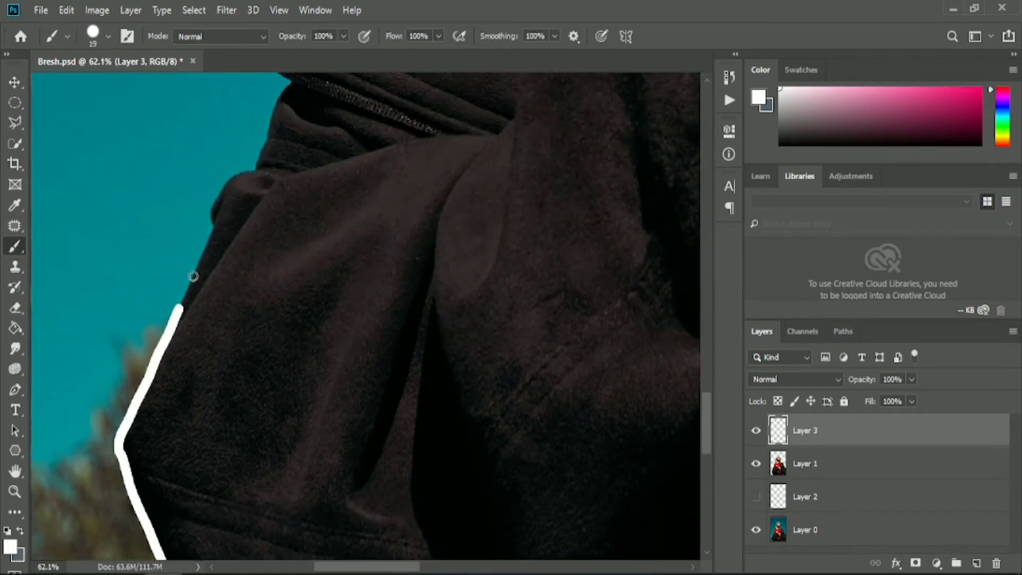
{"action": "scroll", "coordinate": [214, 224], "scroll_direction": "up", "scroll_amount": 2}
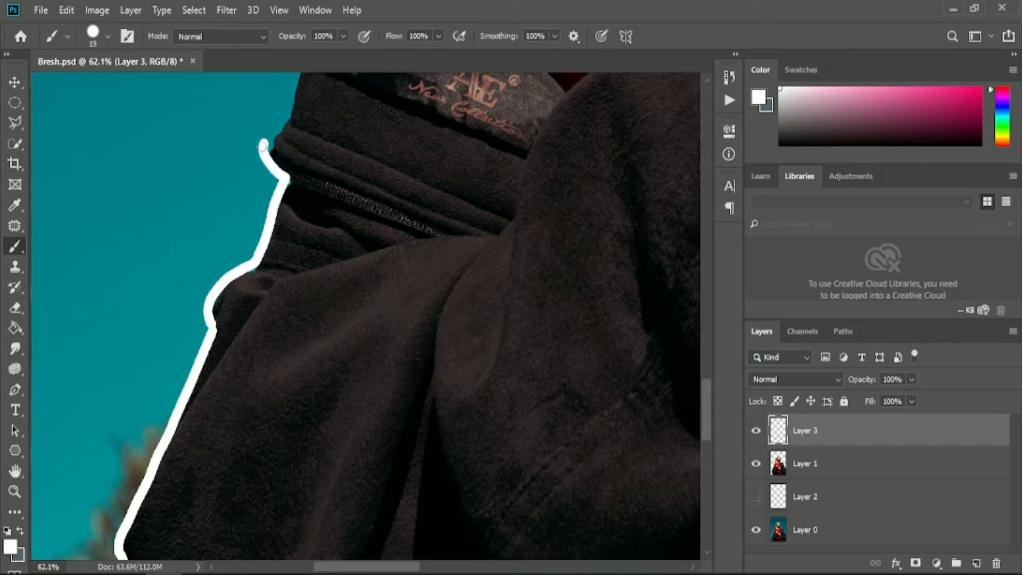
{"action": "scroll", "coordinate": [289, 112], "scroll_direction": "up", "scroll_amount": 4}
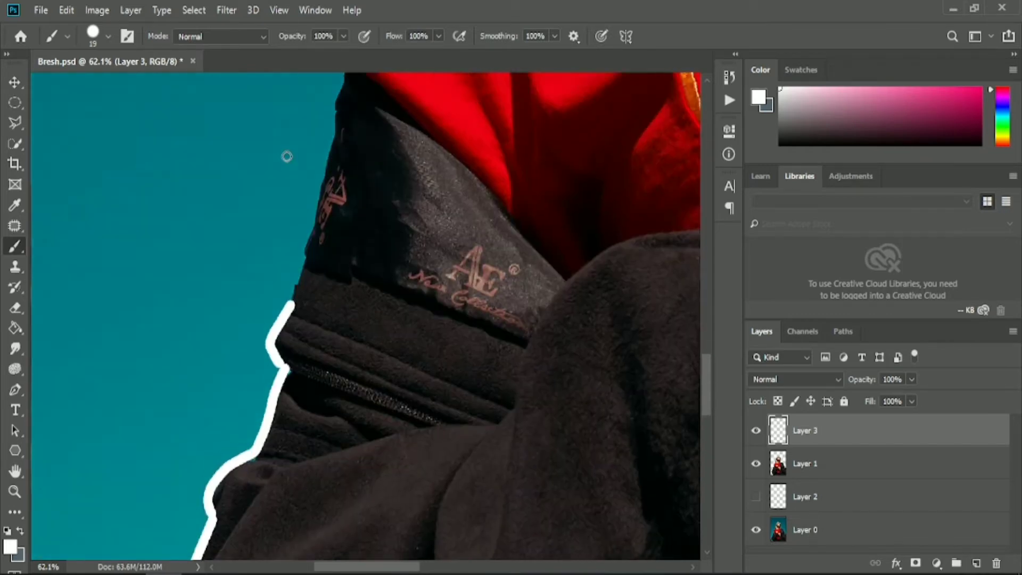
{"action": "scroll", "coordinate": [285, 155], "scroll_direction": "up", "scroll_amount": 3}
{"action": "mouse_move", "coordinate": [299, 386]}
{"action": "left_mouse_down"}
{"action": "mouse_move", "coordinate": [357, 189]}
{"action": "mouse_move", "coordinate": [579, 425]}
{"action": "mouse_move", "coordinate": [692, 357]}
{"action": "left_mouse_up"}
{"action": "scroll", "coordinate": [692, 357], "scroll_direction": "down", "scroll_amount": 3}
{"action": "scroll", "coordinate": [289, 407], "scroll_direction": "up", "scroll_amount": 4}
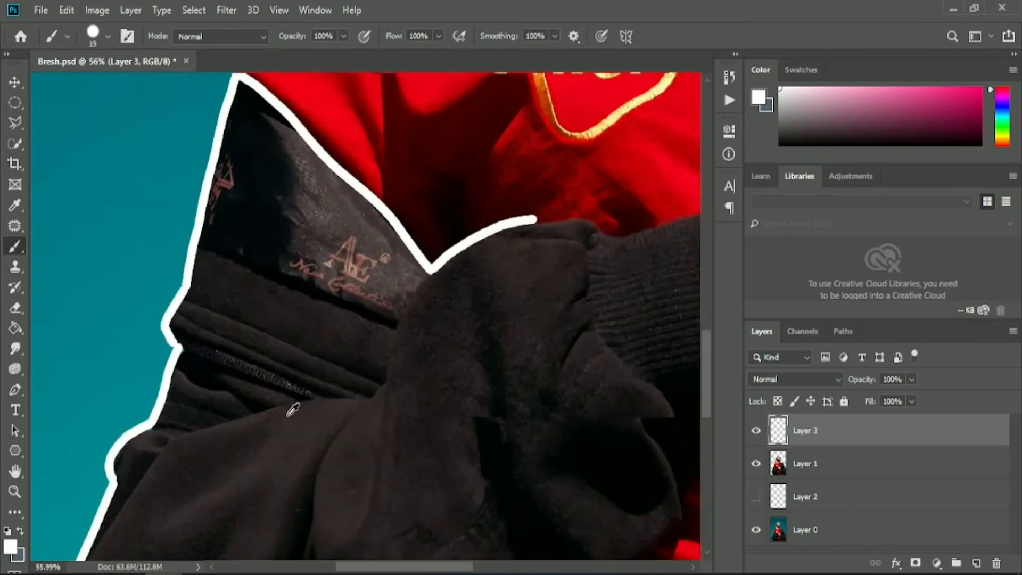
Carry the white outline along the collar and zipper and around the sleeve cuff
{"action": "left_click_drag", "start_coordinate": [185, 351], "coordinate": [326, 410]}
{"action": "scroll", "coordinate": [436, 394], "scroll_direction": "right", "scroll_amount": 5}
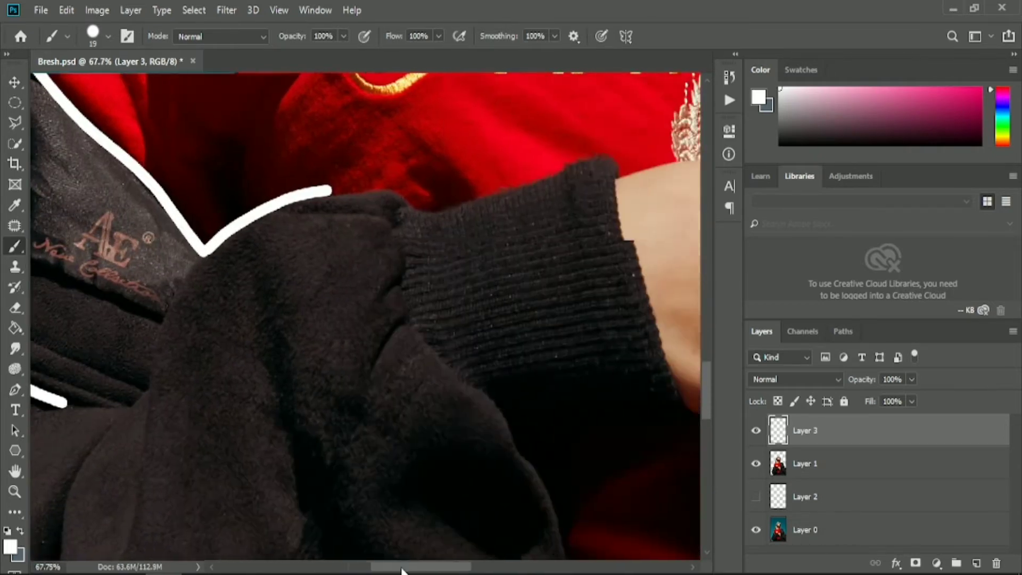
{"action": "mouse_move", "coordinate": [260, 185]}
{"action": "left_mouse_down"}
{"action": "mouse_move", "coordinate": [338, 208]}
{"action": "mouse_move", "coordinate": [540, 160]}
{"action": "left_mouse_up"}
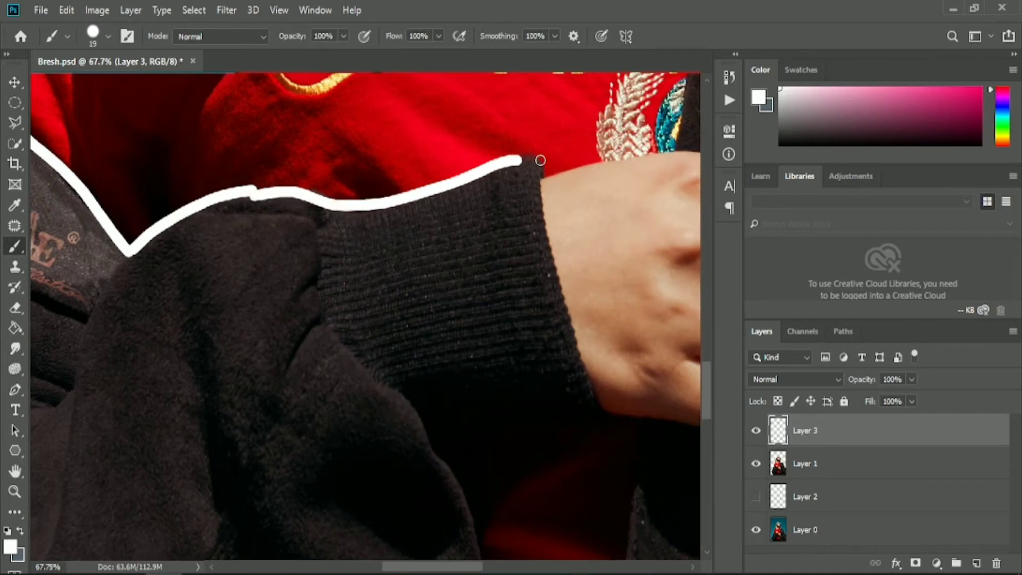
{"action": "left_click_drag", "start_coordinate": [563, 263], "coordinate": [570, 292]}
{"action": "scroll", "coordinate": [576, 215], "scroll_direction": "down", "scroll_amount": 3}
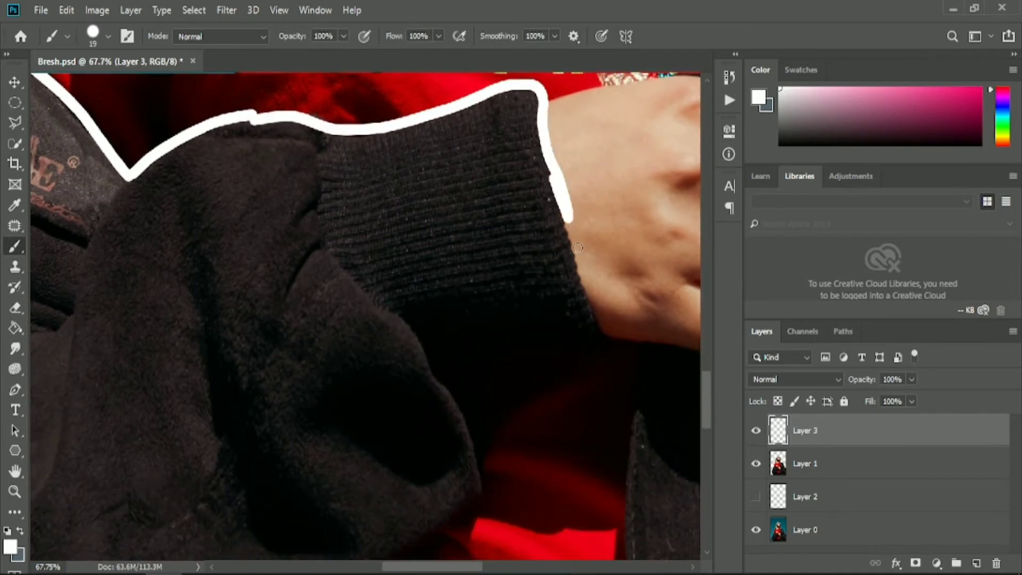
{"action": "mouse_move", "coordinate": [578, 247]}
{"action": "left_mouse_down"}
{"action": "mouse_move", "coordinate": [596, 329]}
{"action": "mouse_move", "coordinate": [454, 353]}
{"action": "left_mouse_up"}
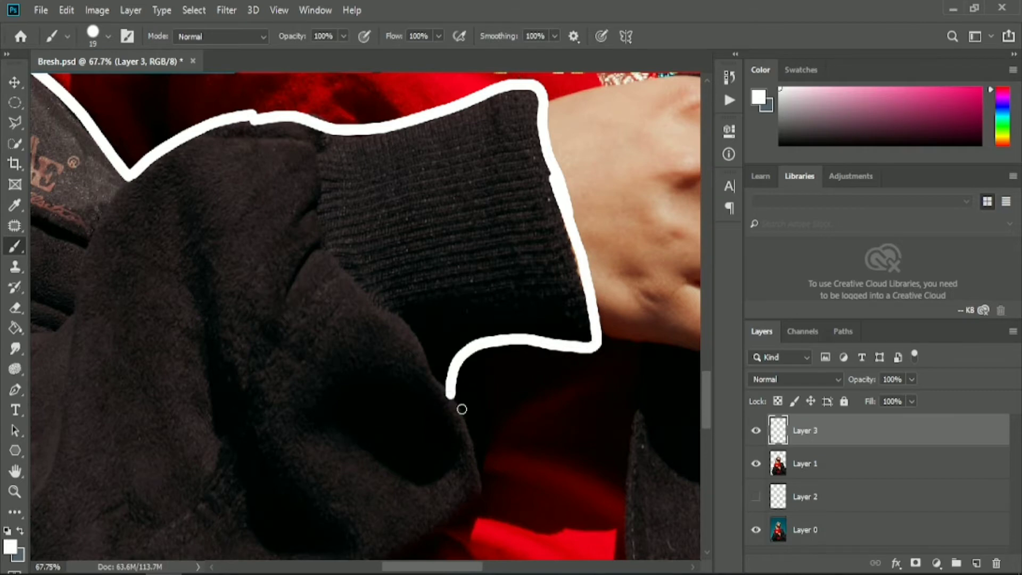
{"action": "scroll", "coordinate": [461, 409], "scroll_direction": "down", "scroll_amount": 5}
{"action": "mouse_move", "coordinate": [450, 208]}
{"action": "left_mouse_down"}
{"action": "mouse_move", "coordinate": [473, 338]}
{"action": "mouse_move", "coordinate": [389, 398]}
{"action": "mouse_move", "coordinate": [303, 522]}
{"action": "left_mouse_up"}
Trace the jacket's front edge in white, undoing and redrawing one misplaced stroke
{"action": "scroll", "coordinate": [208, 330], "scroll_direction": "down", "scroll_amount": 2}
{"action": "scroll", "coordinate": [270, 246], "scroll_direction": "down", "scroll_amount": 5}
{"action": "scroll", "coordinate": [329, 195], "scroll_direction": "up", "scroll_amount": 1}
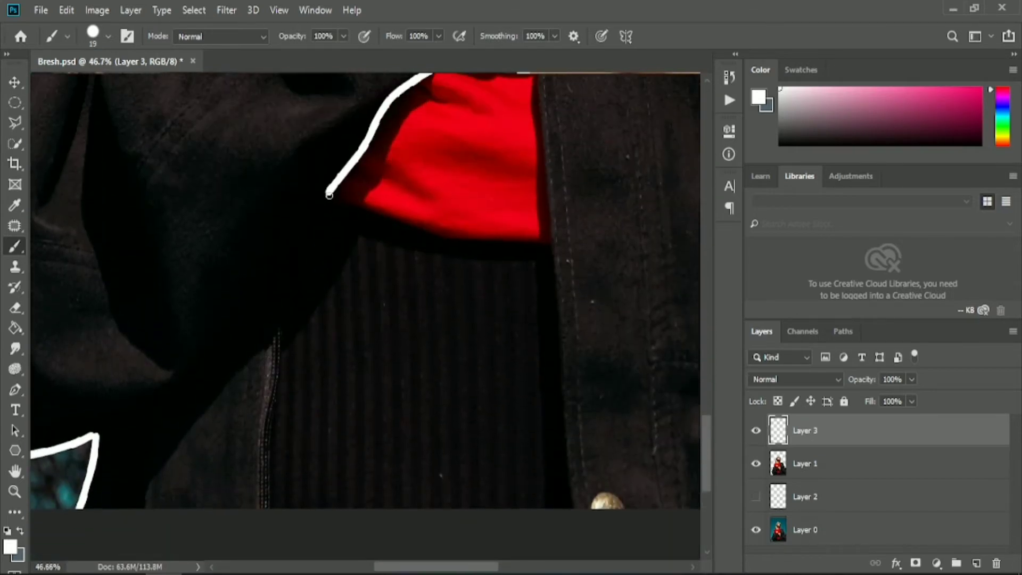
{"action": "mouse_move", "coordinate": [287, 284]}
{"action": "left_mouse_down"}
{"action": "mouse_move", "coordinate": [266, 410]}
{"action": "mouse_move", "coordinate": [264, 538]}
{"action": "left_mouse_up"}
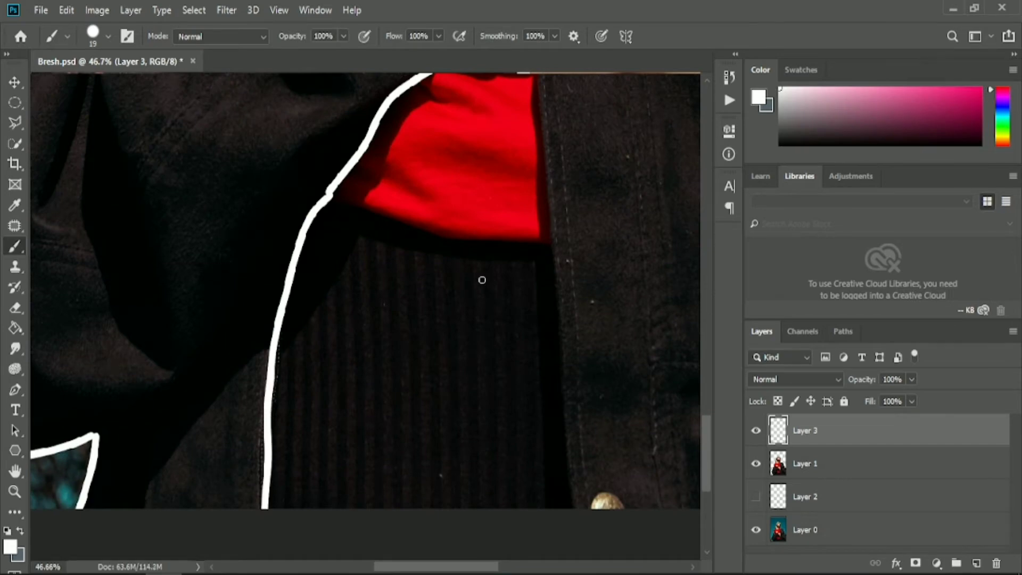
{"action": "scroll", "coordinate": [596, 399], "scroll_direction": "down", "scroll_amount": 3}
{"action": "scroll", "coordinate": [596, 399], "scroll_direction": "down", "scroll_amount": 1}
{"action": "scroll", "coordinate": [589, 392], "scroll_direction": "up", "scroll_amount": 2}
{"action": "scroll", "coordinate": [588, 392], "scroll_direction": "up", "scroll_amount": 2}
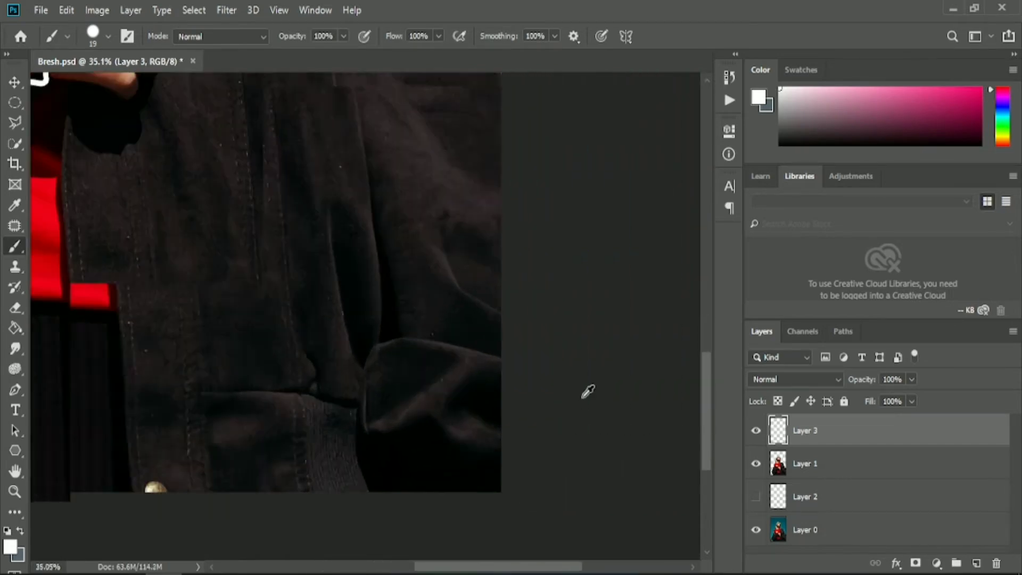
{"action": "left_click_drag", "start_coordinate": [171, 419], "coordinate": [159, 262]}
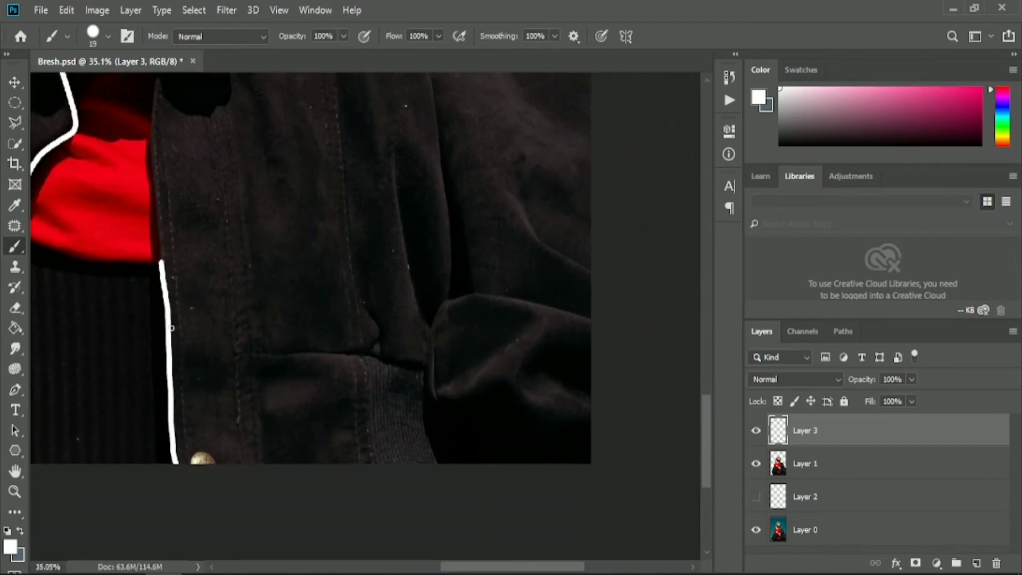
{"action": "scroll", "coordinate": [159, 266], "scroll_direction": "up", "scroll_amount": 2}
{"action": "key", "text": "ctrl+z"}
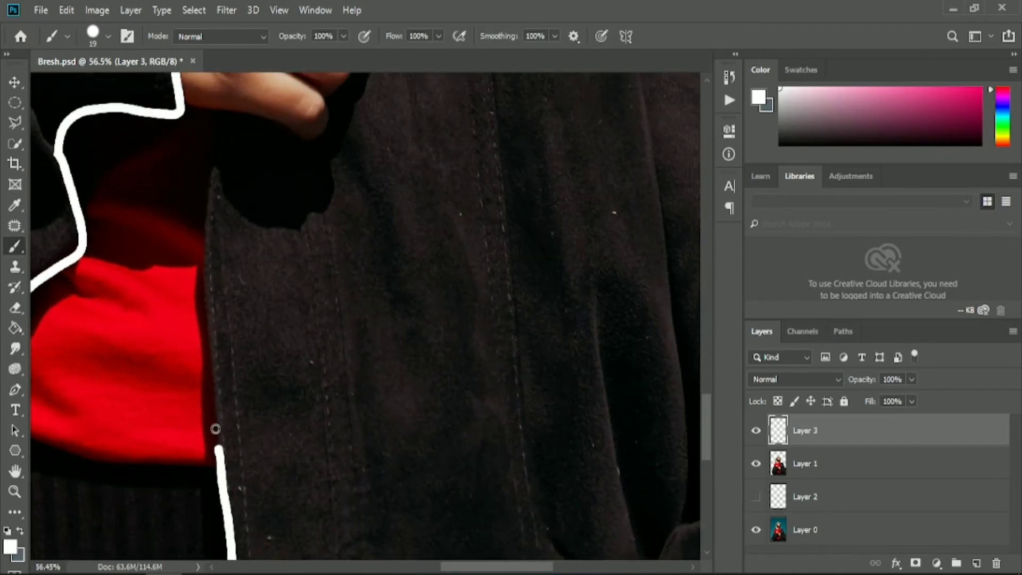
{"action": "left_click_drag", "start_coordinate": [216, 429], "coordinate": [237, 110]}
{"action": "scroll", "coordinate": [290, 289], "scroll_direction": "up", "scroll_amount": 1}
{"action": "scroll", "coordinate": [292, 292], "scroll_direction": "up", "scroll_amount": 2}
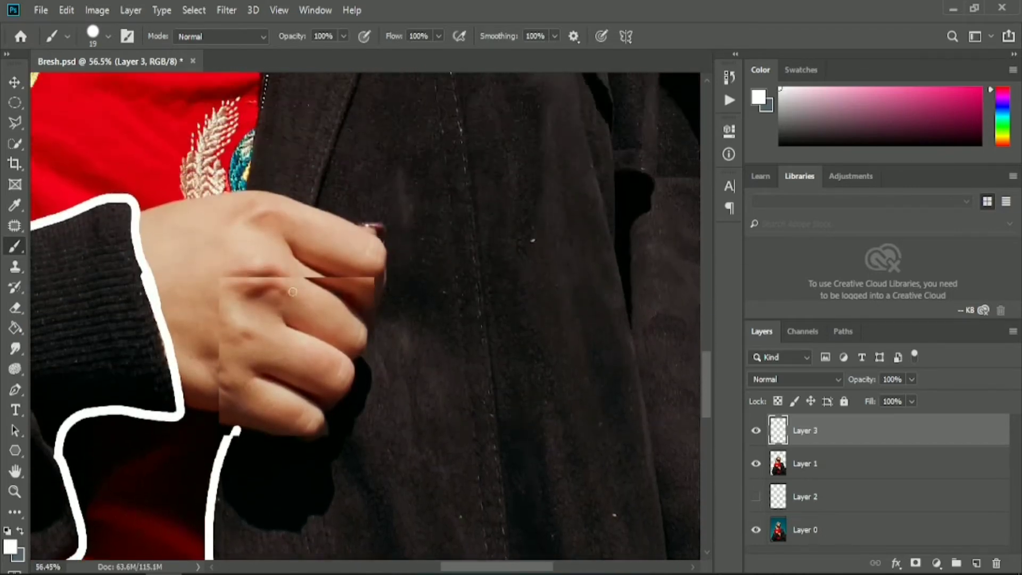
{"action": "scroll", "coordinate": [292, 292], "scroll_direction": "up", "scroll_amount": 3}
Outline the shirt-jacket line, left edge, shoulder and seam, and dot the button white
{"action": "left_click_drag", "start_coordinate": [248, 506], "coordinate": [263, 192]}
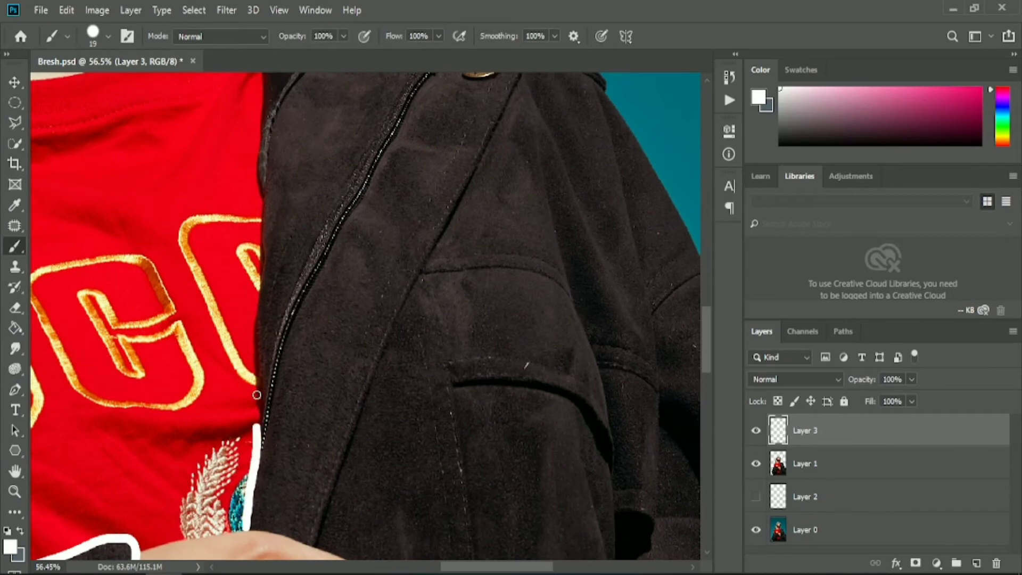
{"action": "scroll", "coordinate": [263, 191], "scroll_direction": "up", "scroll_amount": 1}
{"action": "scroll", "coordinate": [264, 345], "scroll_direction": "up", "scroll_amount": 1}
{"action": "mouse_move", "coordinate": [264, 345]}
{"action": "left_mouse_down"}
{"action": "mouse_move", "coordinate": [268, 167]}
{"action": "mouse_move", "coordinate": [522, 165]}
{"action": "mouse_move", "coordinate": [606, 217]}
{"action": "mouse_move", "coordinate": [660, 309]}
{"action": "left_mouse_up"}
{"action": "scroll", "coordinate": [325, 140], "scroll_direction": "down", "scroll_amount": 1}
{"action": "scroll", "coordinate": [437, 128], "scroll_direction": "down", "scroll_amount": 1}
{"action": "mouse_move", "coordinate": [264, 489]}
{"action": "left_mouse_down"}
{"action": "mouse_move", "coordinate": [283, 372]}
{"action": "mouse_move", "coordinate": [343, 257]}
{"action": "left_mouse_up"}
{"action": "left_click_drag", "start_coordinate": [413, 135], "coordinate": [440, 86]}
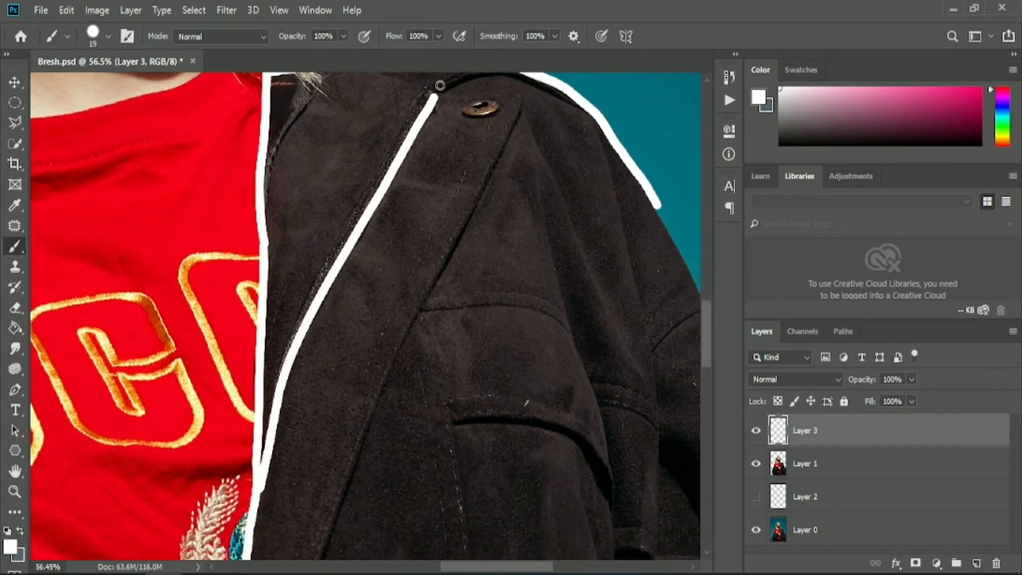
{"action": "scroll", "coordinate": [537, 201], "scroll_direction": "up", "scroll_amount": 3}
{"action": "left_click", "coordinate": [420, 217]}
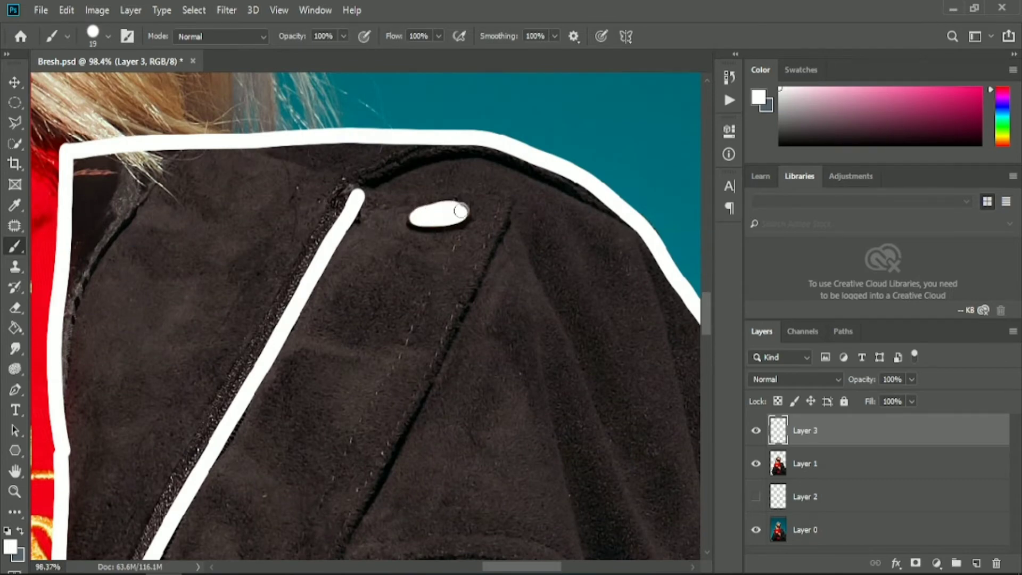
Outline the shoulder edge and continue the white line down its side
{"action": "scroll", "coordinate": [498, 204], "scroll_direction": "down", "scroll_amount": 2}
{"action": "scroll", "coordinate": [474, 282], "scroll_direction": "right", "scroll_amount": 3}
{"action": "mouse_move", "coordinate": [495, 229]}
{"action": "left_mouse_down"}
{"action": "mouse_move", "coordinate": [588, 409]}
{"action": "mouse_move", "coordinate": [646, 554]}
{"action": "left_mouse_up"}
{"action": "scroll", "coordinate": [638, 533], "scroll_direction": "down", "scroll_amount": 2}
{"action": "scroll", "coordinate": [585, 479], "scroll_direction": "down", "scroll_amount": 3}
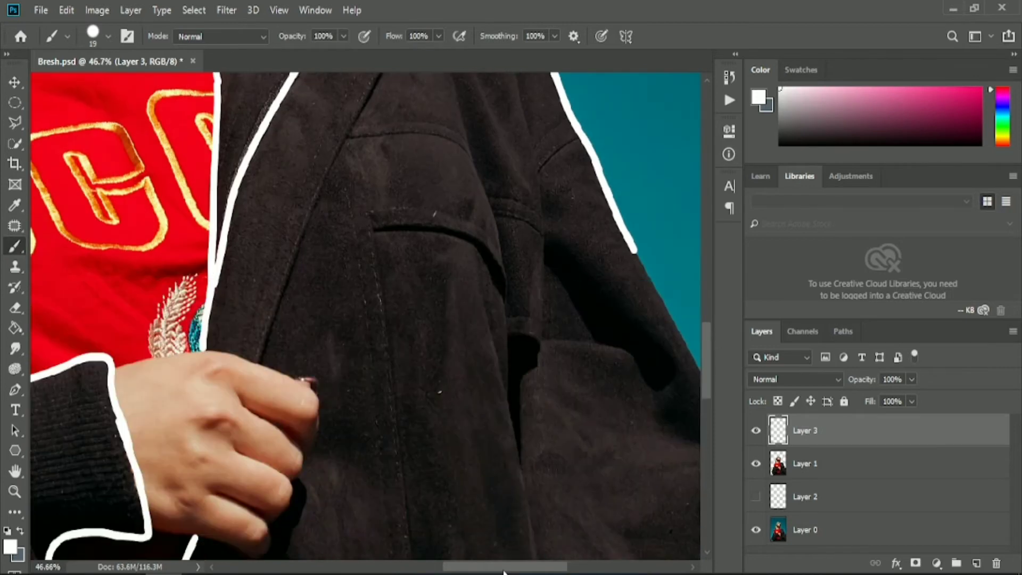
{"action": "scroll", "coordinate": [527, 444], "scroll_direction": "right", "scroll_amount": 2}
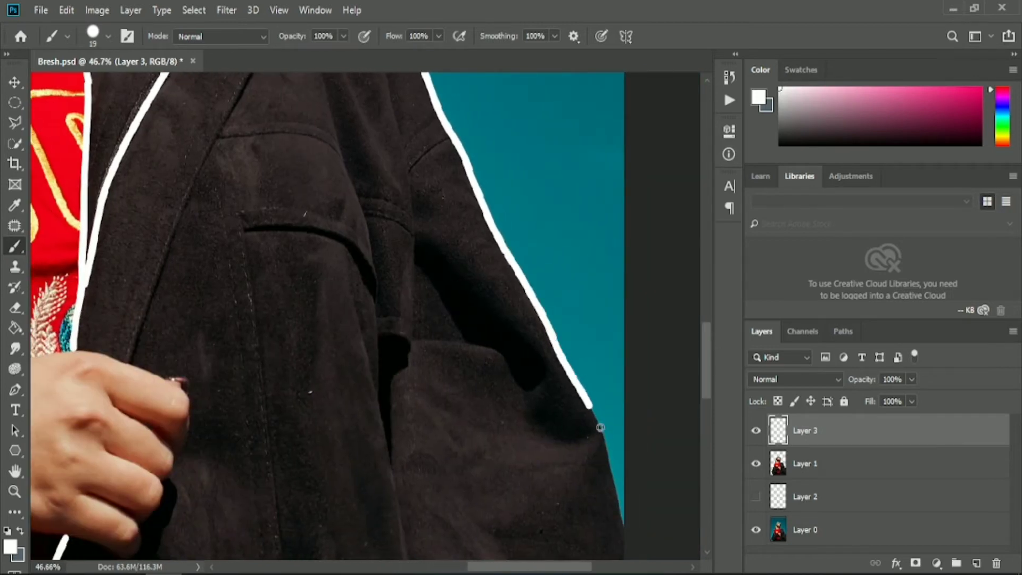
{"action": "scroll", "coordinate": [600, 427], "scroll_direction": "up", "scroll_amount": 2}
{"action": "scroll", "coordinate": [612, 433], "scroll_direction": "down", "scroll_amount": 1}
{"action": "left_click_drag", "start_coordinate": [597, 336], "coordinate": [628, 457]}
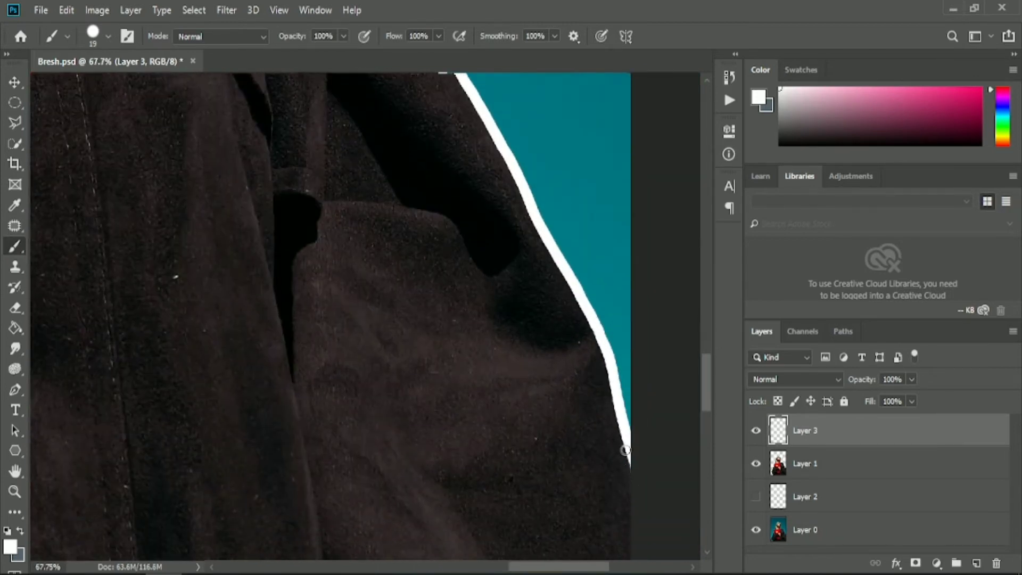
{"action": "scroll", "coordinate": [636, 486], "scroll_direction": "down", "scroll_amount": 2}
{"action": "scroll", "coordinate": [440, 406], "scroll_direction": "down", "scroll_amount": 1}
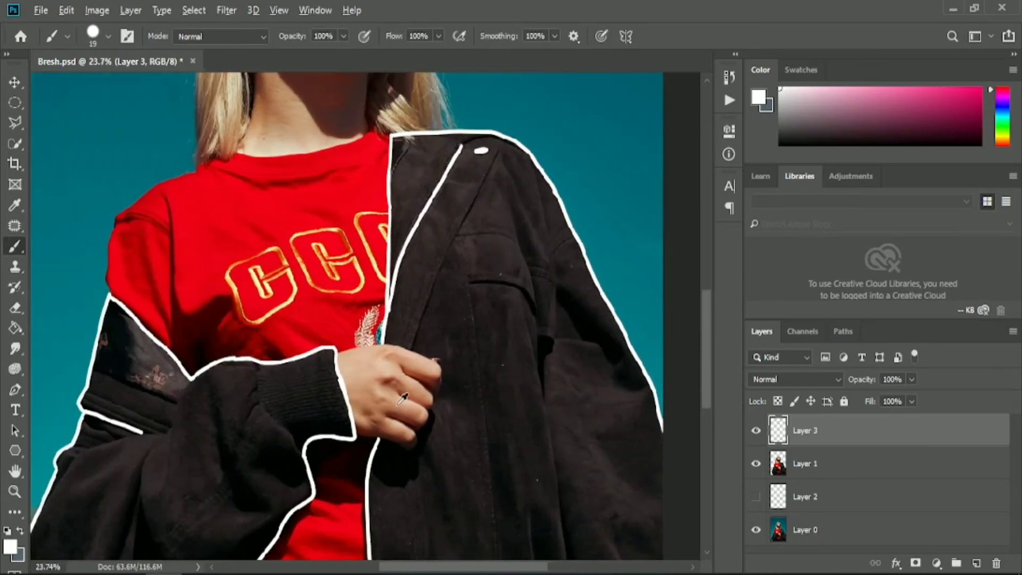
{"action": "scroll", "coordinate": [102, 399], "scroll_direction": "up", "scroll_amount": 2}
{"action": "left_click_drag", "start_coordinate": [130, 428], "coordinate": [229, 465]}
{"action": "scroll", "coordinate": [597, 156], "scroll_direction": "up", "scroll_amount": 3}
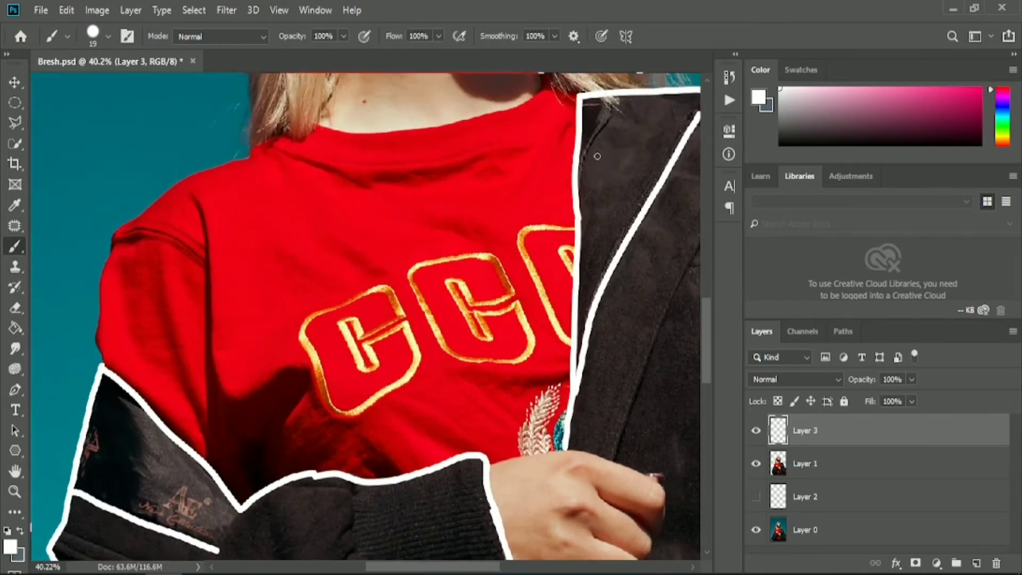
Switch to a 15 px Hard Round brush and paint a stripe line across the collar
{"action": "left_click", "coordinate": [109, 36]}
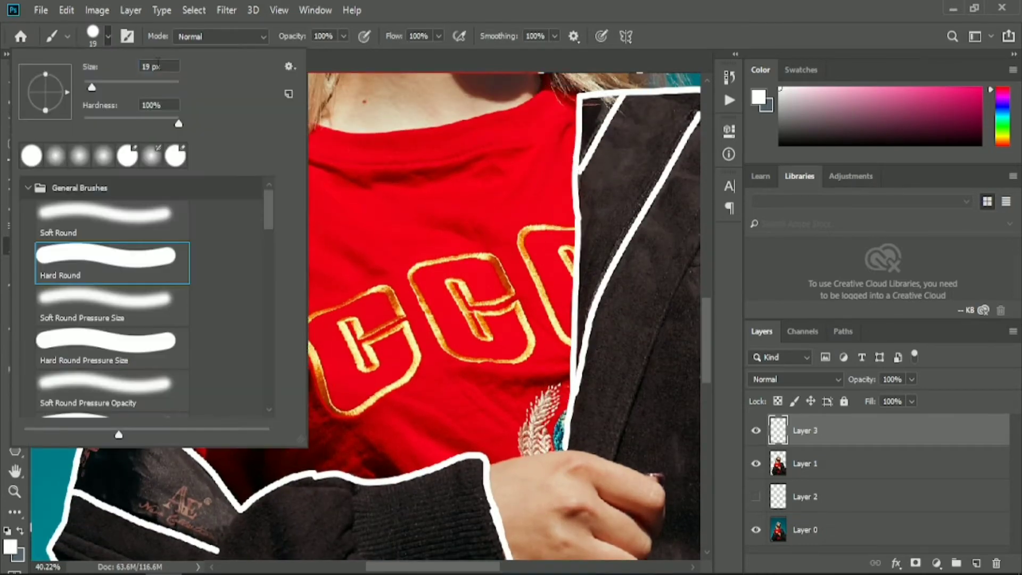
{"action": "left_click", "coordinate": [176, 274]}
{"action": "key", "text": "Return"}
{"action": "scroll", "coordinate": [372, 372], "scroll_direction": "up", "scroll_amount": 3}
{"action": "scroll", "coordinate": [449, 571], "scroll_direction": "left", "scroll_amount": 5}
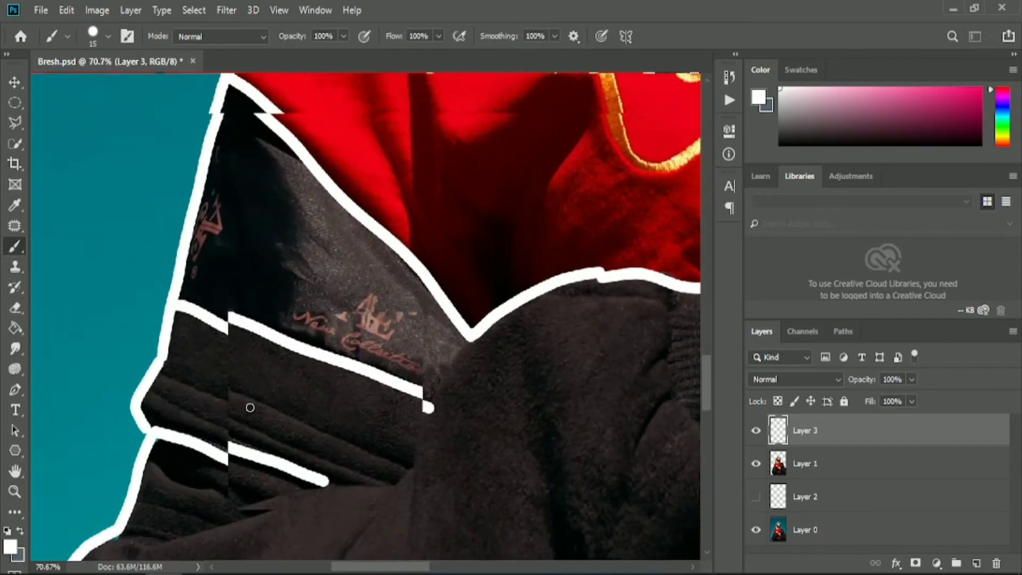
{"action": "left_click_drag", "start_coordinate": [159, 312], "coordinate": [406, 412]}
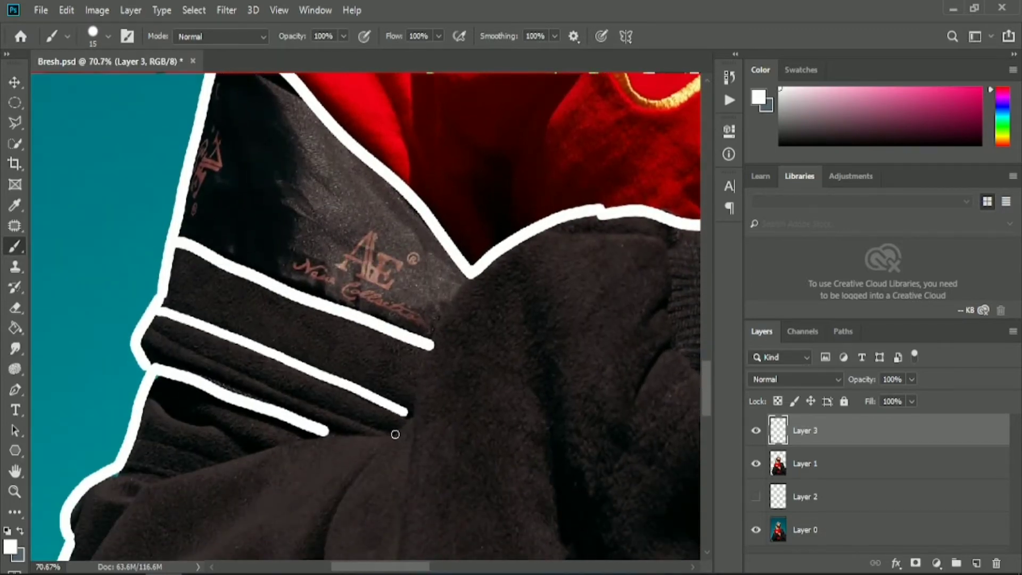
Redo the collar stripe and paint white fold lines curving down the left sleeve
{"action": "key", "text": "ctrl+z"}
{"action": "left_click_drag", "start_coordinate": [148, 322], "coordinate": [405, 434]}
{"action": "scroll", "coordinate": [200, 394], "scroll_direction": "down", "scroll_amount": 2}
{"action": "scroll", "coordinate": [200, 394], "scroll_direction": "down", "scroll_amount": 2}
{"action": "left_click_drag", "start_coordinate": [136, 335], "coordinate": [219, 365]}
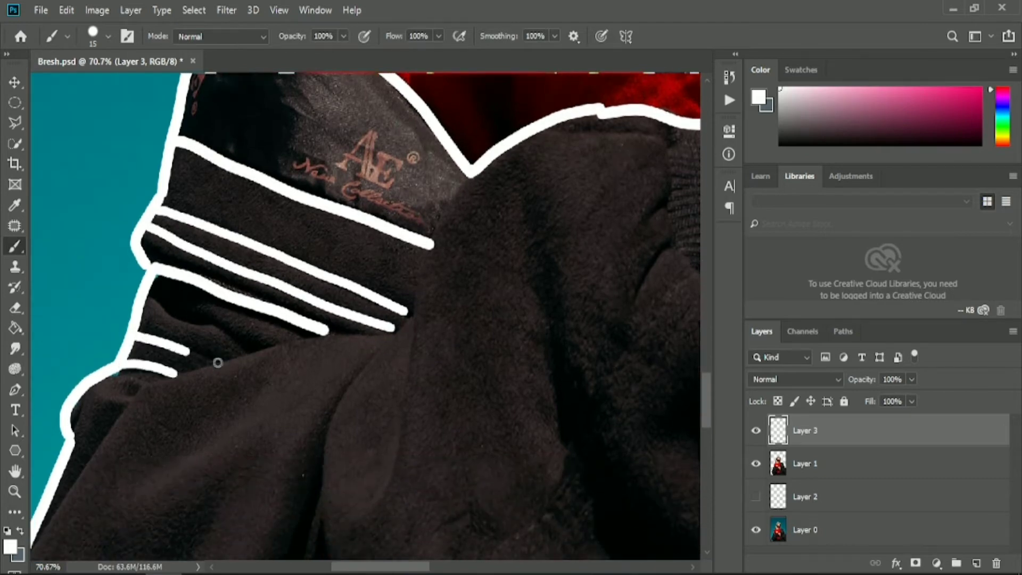
{"action": "scroll", "coordinate": [373, 330], "scroll_direction": "down", "scroll_amount": 1}
{"action": "scroll", "coordinate": [346, 250], "scroll_direction": "down", "scroll_amount": 1}
{"action": "scroll", "coordinate": [394, 205], "scroll_direction": "down", "scroll_amount": 1}
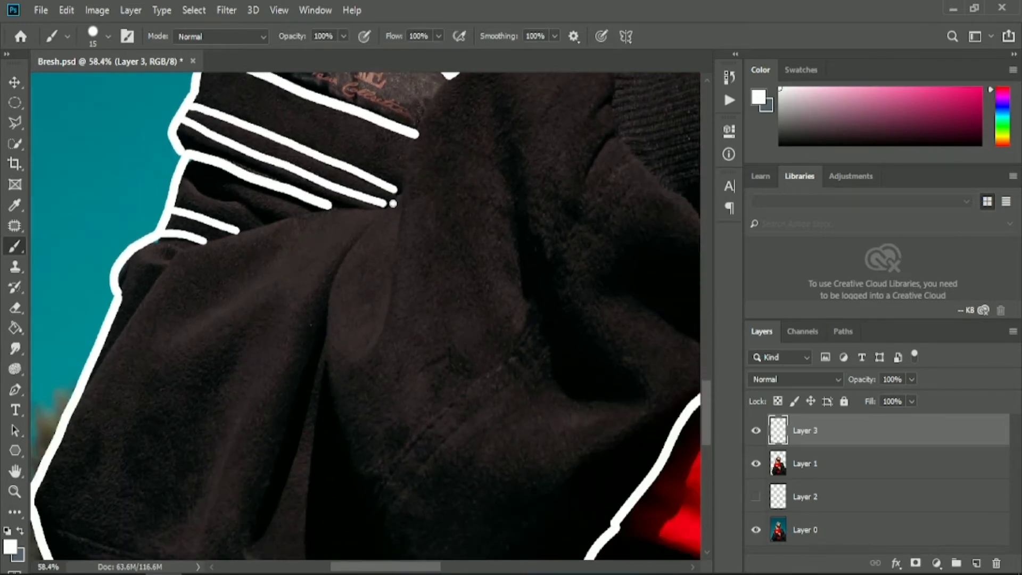
{"action": "mouse_move", "coordinate": [393, 203]}
{"action": "left_mouse_down"}
{"action": "mouse_move", "coordinate": [312, 308]}
{"action": "mouse_move", "coordinate": [344, 425]}
{"action": "left_mouse_up"}
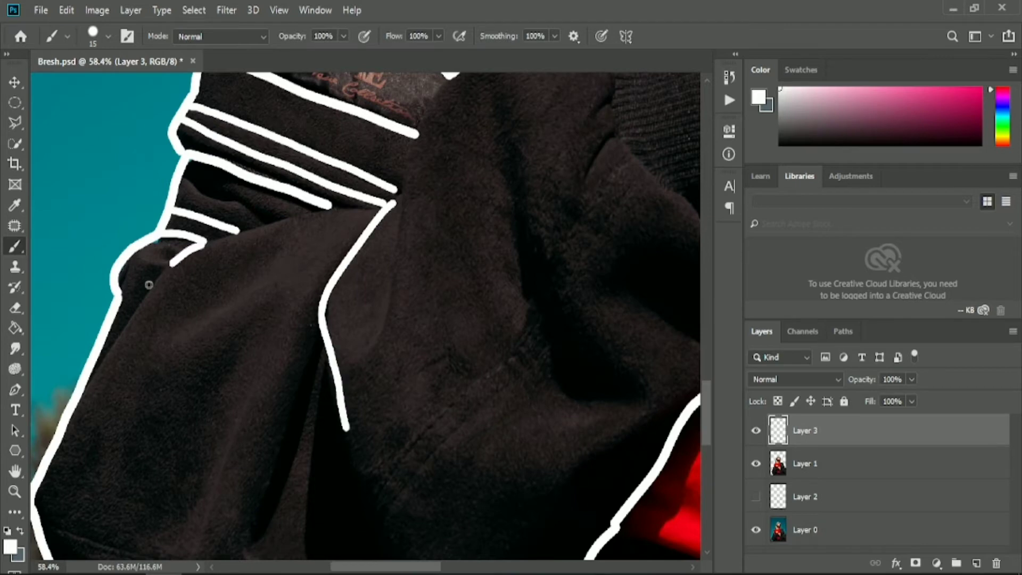
{"action": "left_click_drag", "start_coordinate": [171, 263], "coordinate": [90, 379]}
{"action": "scroll", "coordinate": [226, 293], "scroll_direction": "down", "scroll_amount": 1}
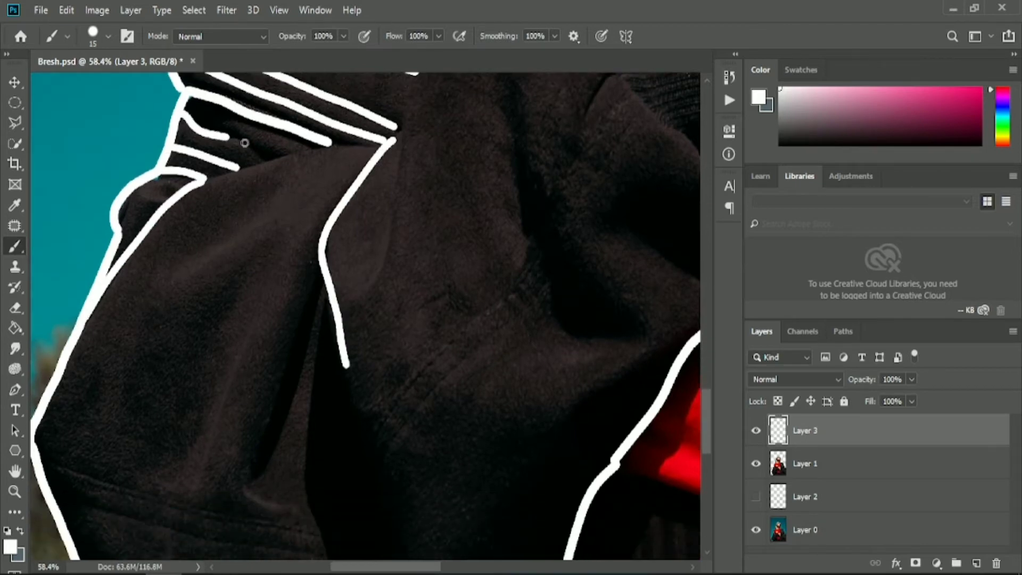
Add second parallel white strokes beside the sleeve fold lines
{"action": "left_click_drag", "start_coordinate": [258, 162], "coordinate": [388, 141]}
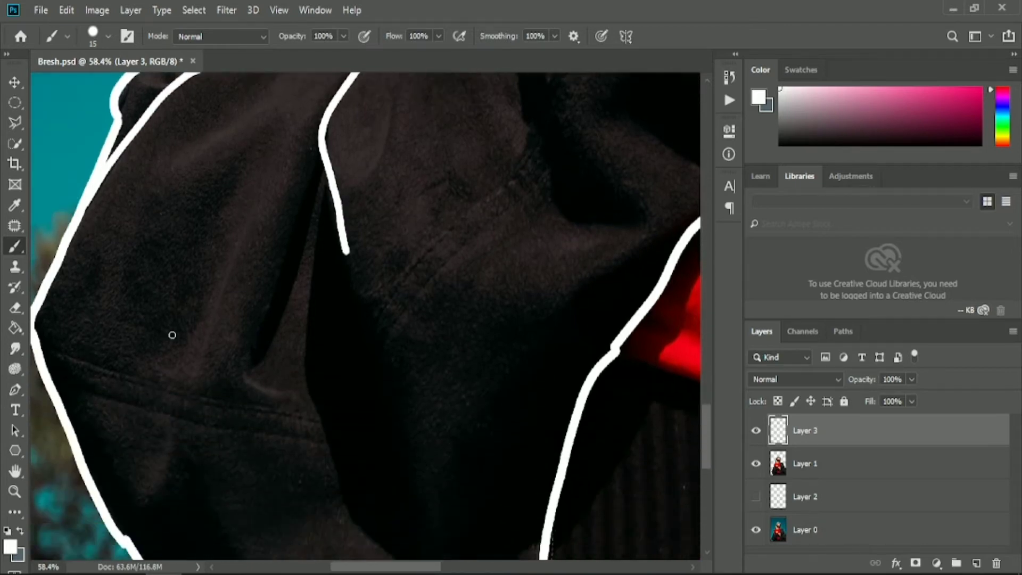
{"action": "scroll", "coordinate": [171, 336], "scroll_direction": "down", "scroll_amount": 3}
{"action": "left_click_drag", "start_coordinate": [38, 266], "coordinate": [319, 343]}
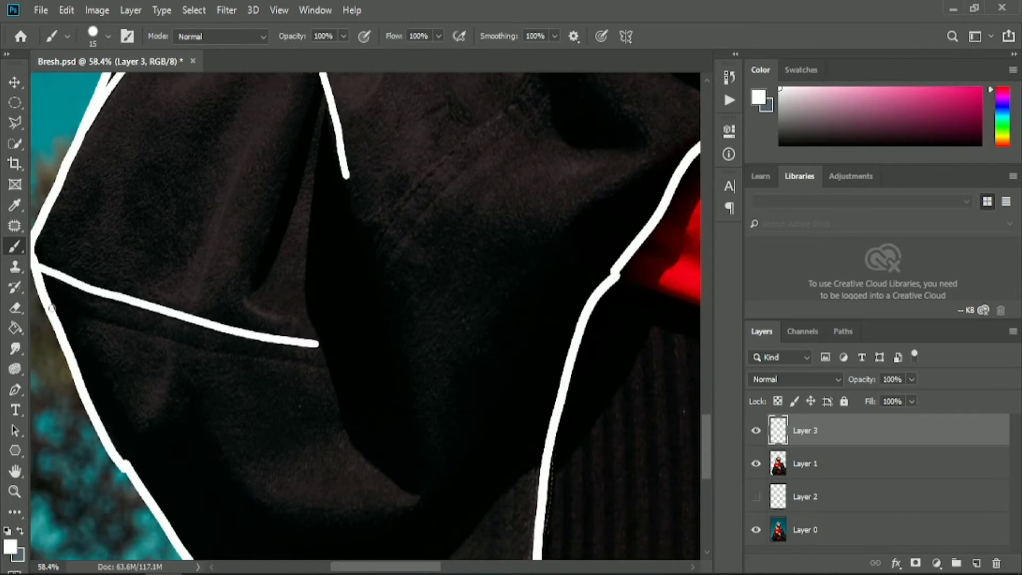
{"action": "left_click_drag", "start_coordinate": [53, 307], "coordinate": [341, 366]}
{"action": "scroll", "coordinate": [409, 209], "scroll_direction": "up", "scroll_amount": 1}
{"action": "scroll", "coordinate": [409, 209], "scroll_direction": "down", "scroll_amount": 1}
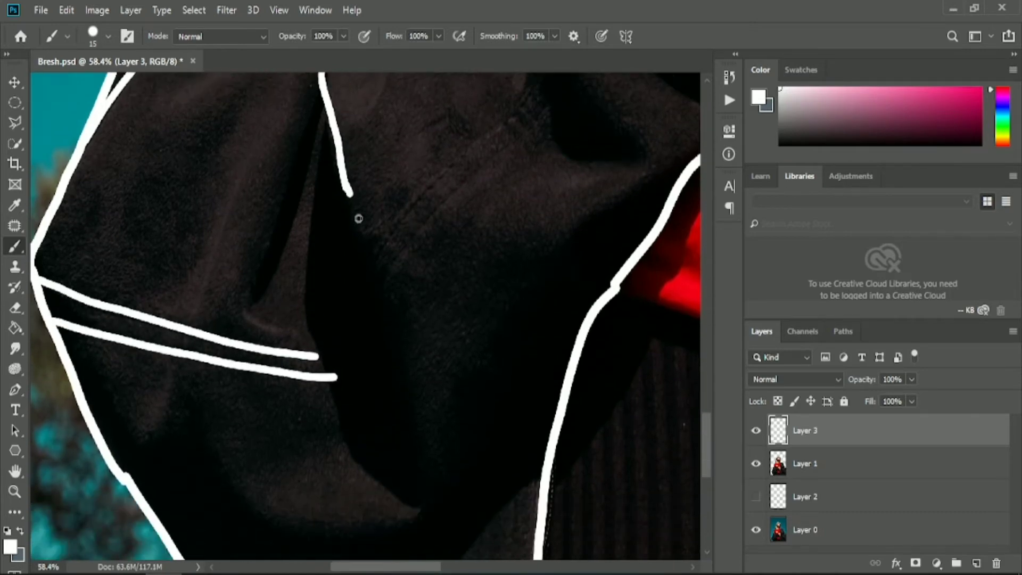
{"action": "left_click_drag", "start_coordinate": [348, 189], "coordinate": [401, 544]}
{"action": "scroll", "coordinate": [401, 544], "scroll_direction": "up", "scroll_amount": 2}
{"action": "left_click_drag", "start_coordinate": [375, 346], "coordinate": [561, 129]}
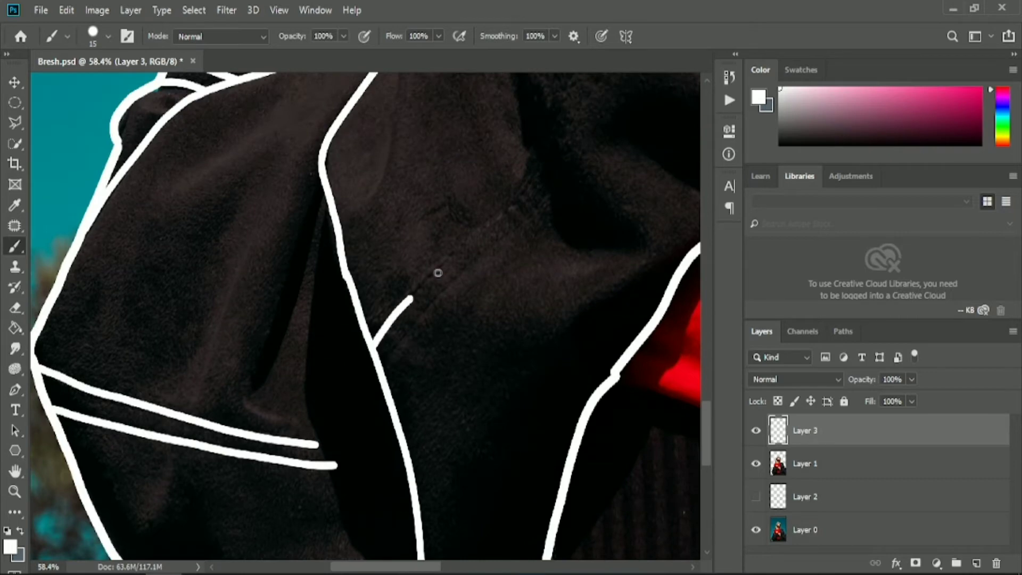
{"action": "mouse_move", "coordinate": [419, 316]}
{"action": "left_mouse_down"}
{"action": "mouse_move", "coordinate": [554, 160]}
{"action": "mouse_move", "coordinate": [416, 314]}
{"action": "mouse_move", "coordinate": [531, 186]}
{"action": "left_mouse_up"}
{"action": "scroll", "coordinate": [554, 159], "scroll_direction": "right", "scroll_amount": 3}
{"action": "scroll", "coordinate": [500, 258], "scroll_direction": "up", "scroll_amount": 3}
{"action": "scroll", "coordinate": [466, 253], "scroll_direction": "up", "scroll_amount": 2}
Shrink the brush to 11 px and paint thin lines beside the coat's front edge
{"action": "left_click", "coordinate": [108, 36]}
{"action": "left_click_drag", "start_coordinate": [128, 64], "coordinate": [120, 64]}
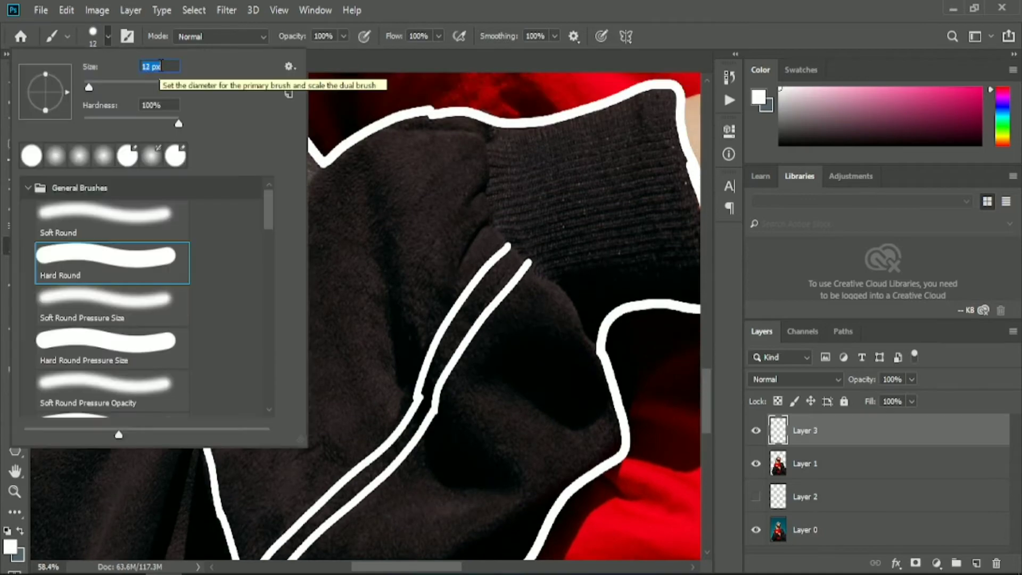
{"action": "left_click", "coordinate": [469, 246]}
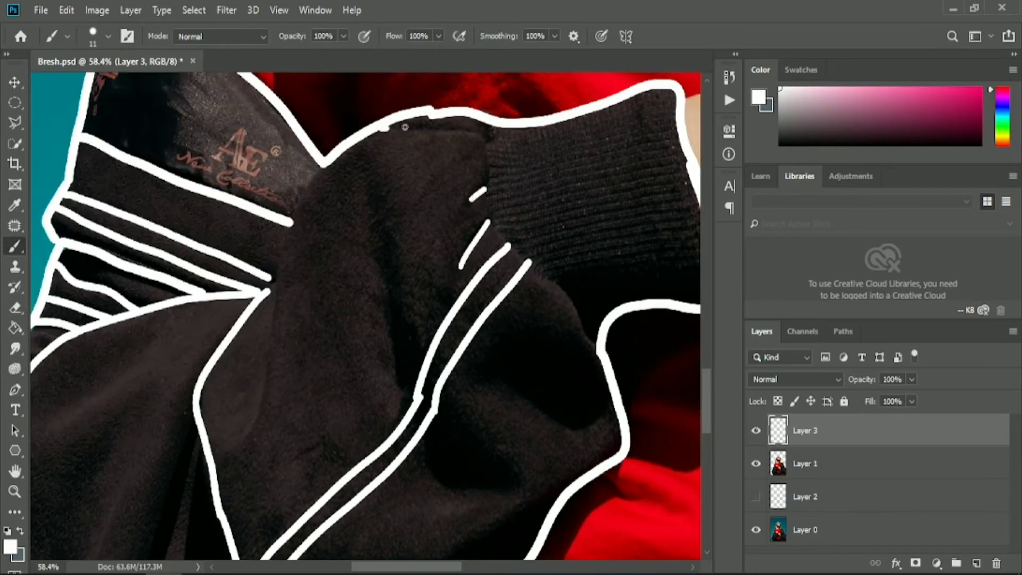
{"action": "scroll", "coordinate": [500, 139], "scroll_direction": "down", "scroll_amount": 2}
{"action": "scroll", "coordinate": [315, 326], "scroll_direction": "up", "scroll_amount": 2}
{"action": "scroll", "coordinate": [406, 474], "scroll_direction": "up", "scroll_amount": 1}
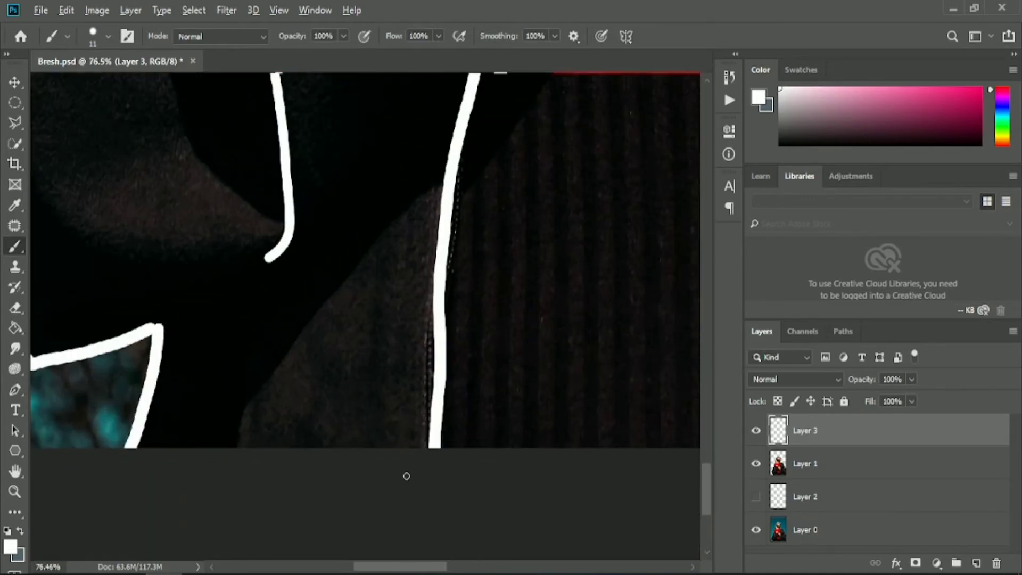
{"action": "scroll", "coordinate": [406, 229], "scroll_direction": "down", "scroll_amount": 1}
{"action": "mouse_move", "coordinate": [407, 229]}
{"action": "left_mouse_down"}
{"action": "mouse_move", "coordinate": [390, 450]}
{"action": "mouse_move", "coordinate": [420, 198]}
{"action": "left_mouse_up"}
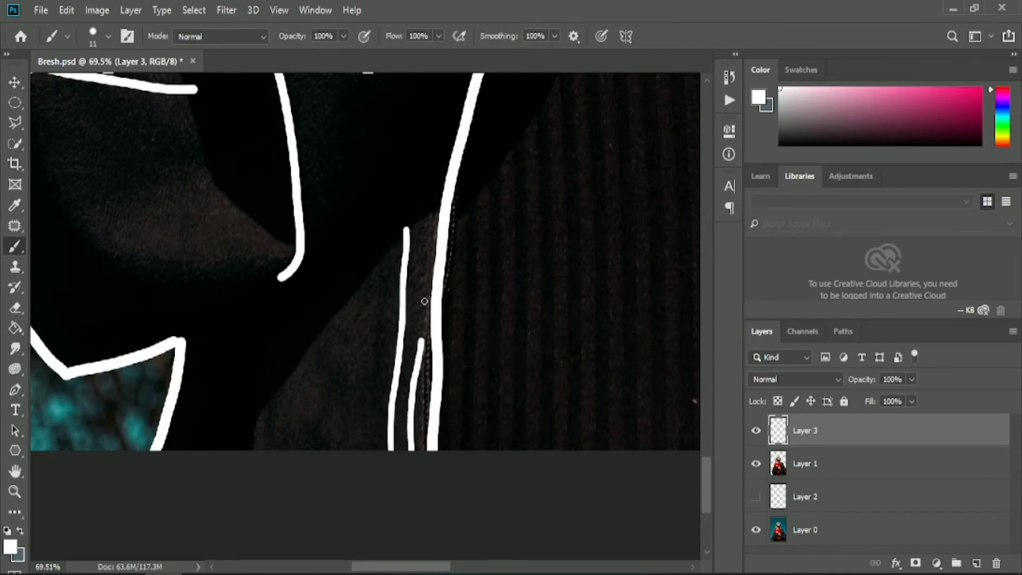
{"action": "scroll", "coordinate": [424, 247], "scroll_direction": "down", "scroll_amount": 2}
{"action": "scroll", "coordinate": [276, 298], "scroll_direction": "down", "scroll_amount": 1}
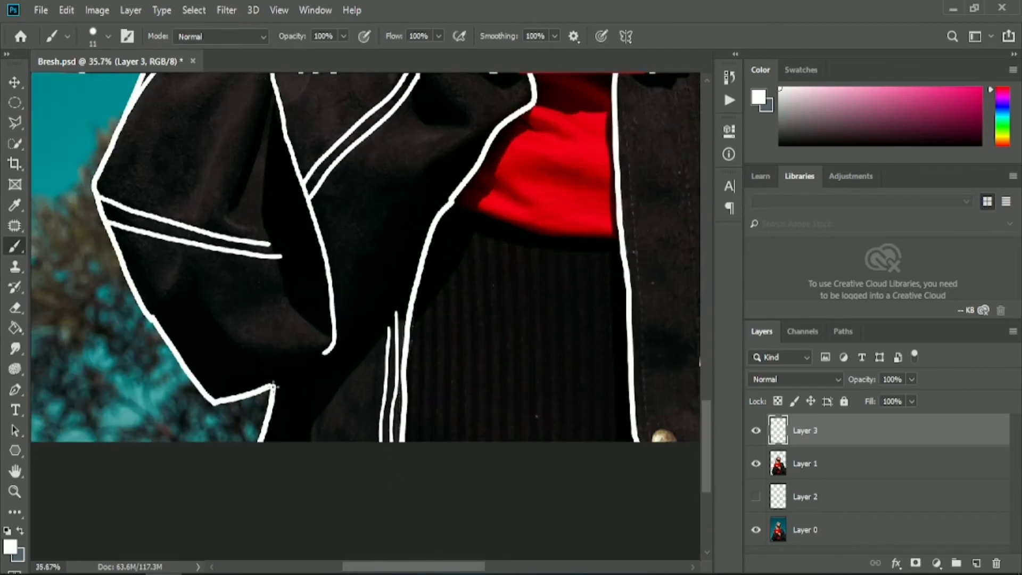
With a 20 px brush, paint a diagonal toward the red shirt and a vertical coat-front line
{"action": "left_click", "coordinate": [108, 36]}
{"action": "left_click", "coordinate": [158, 66]}
{"action": "type", "text": "20"}
{"action": "key", "text": "Return"}
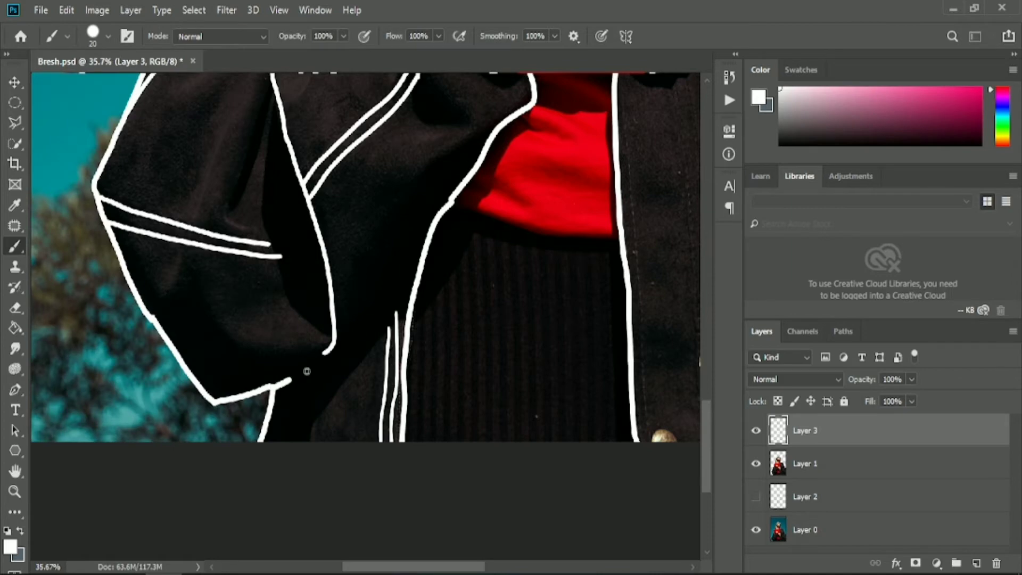
{"action": "left_click_drag", "start_coordinate": [306, 371], "coordinate": [444, 208]}
{"action": "left_click", "coordinate": [108, 36]}
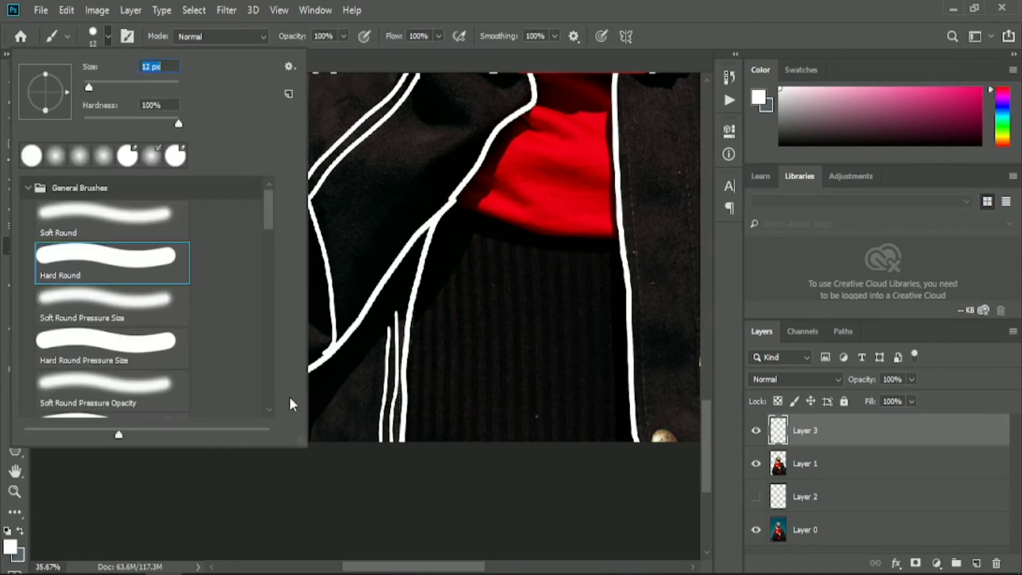
{"action": "key", "text": "Return"}
{"action": "scroll", "coordinate": [427, 358], "scroll_direction": "up", "scroll_amount": 3}
{"action": "left_click_drag", "start_coordinate": [374, 194], "coordinate": [373, 288]}
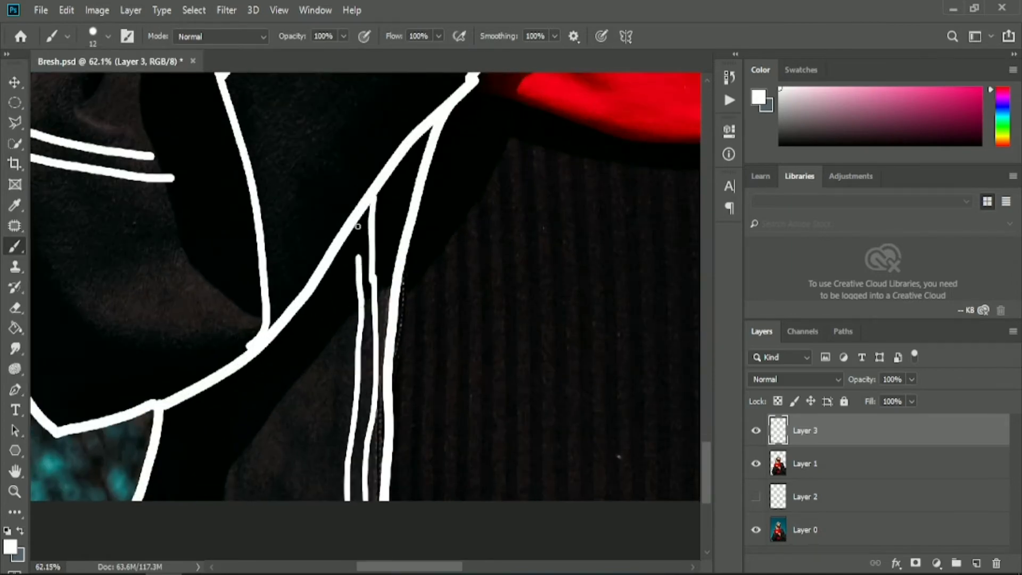
Draw fold lines down the coat sleeve, then reduce the brush to 9 px
{"action": "scroll", "coordinate": [405, 363], "scroll_direction": "down", "scroll_amount": 2}
{"action": "scroll", "coordinate": [276, 246], "scroll_direction": "up", "scroll_amount": 1}
{"action": "mouse_move", "coordinate": [276, 246]}
{"action": "left_mouse_down"}
{"action": "mouse_move", "coordinate": [231, 360]}
{"action": "mouse_move", "coordinate": [211, 461]}
{"action": "left_mouse_up"}
{"action": "left_click_drag", "start_coordinate": [212, 293], "coordinate": [169, 427]}
{"action": "left_click_drag", "start_coordinate": [160, 243], "coordinate": [212, 211]}
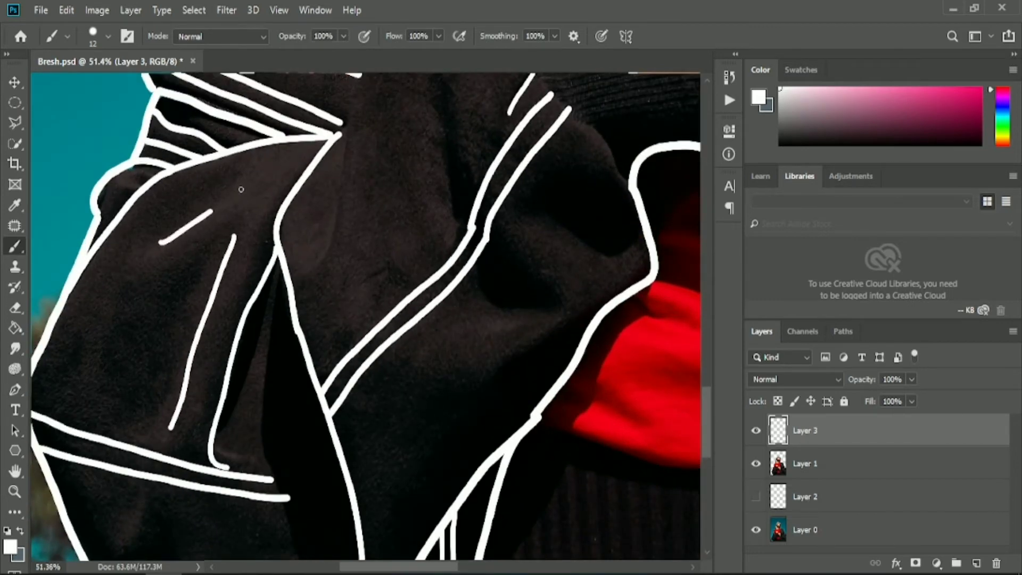
{"action": "scroll", "coordinate": [365, 316], "scroll_direction": "up", "scroll_amount": 2}
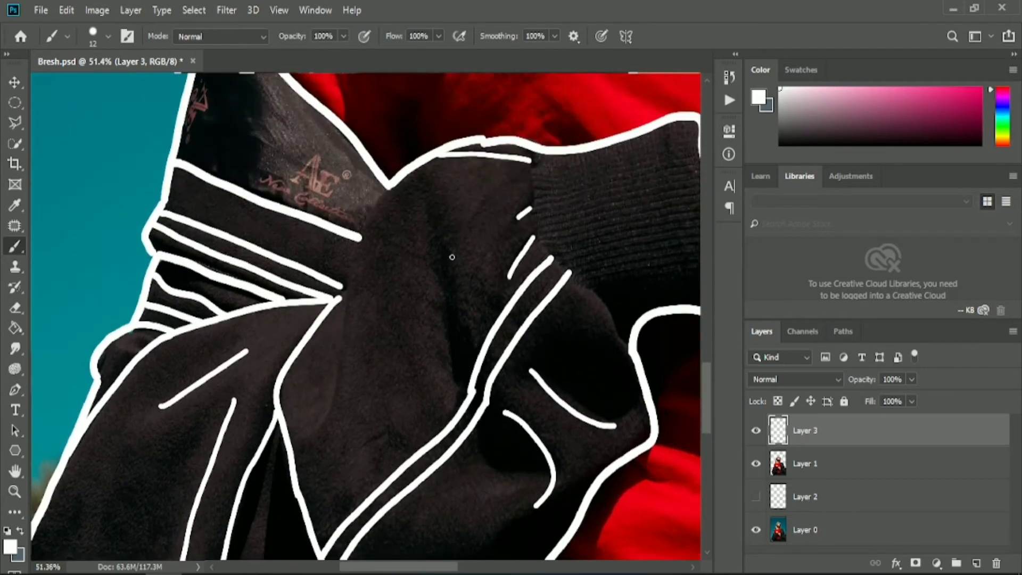
{"action": "scroll", "coordinate": [366, 317], "scroll_direction": "right", "scroll_amount": 2}
{"action": "scroll", "coordinate": [365, 316], "scroll_direction": "up", "scroll_amount": 1}
{"action": "left_click", "coordinate": [93, 36]}
{"action": "left_click_drag", "start_coordinate": [90, 88], "coordinate": [85, 87]}
With a 9 px white brush, paint ribbing stripes across the upper half of the sleeve cuff
{"action": "key", "text": "Return"}
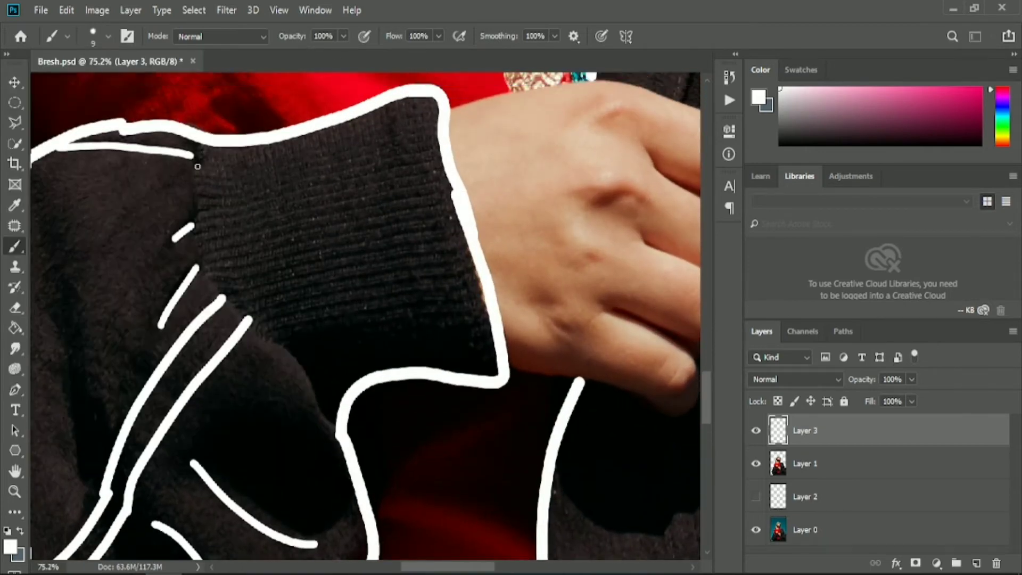
{"action": "scroll", "coordinate": [199, 126], "scroll_direction": "up", "scroll_amount": 1}
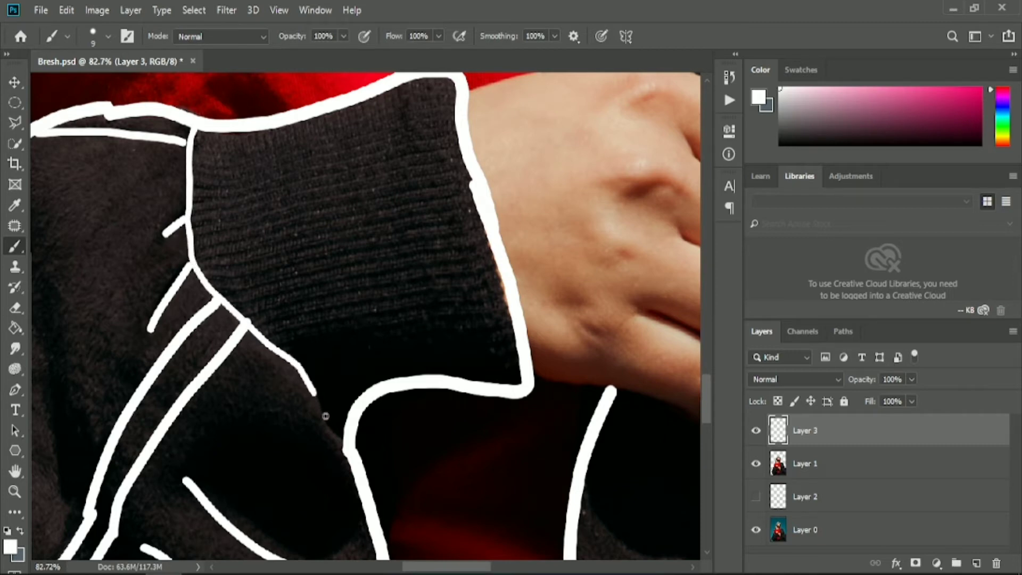
{"action": "left_click_drag", "start_coordinate": [279, 137], "coordinate": [433, 95]}
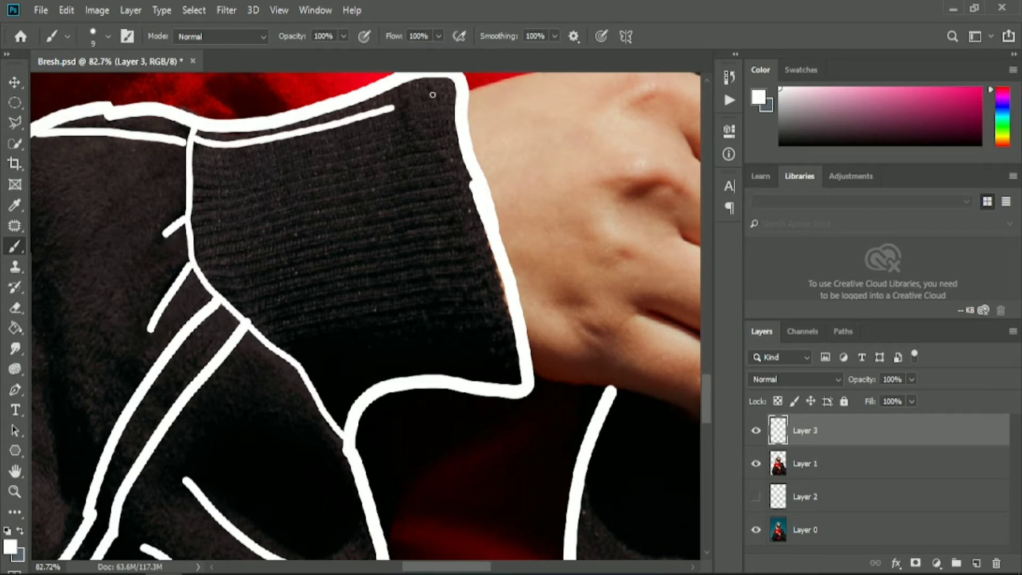
{"action": "mouse_move", "coordinate": [191, 160]}
{"action": "left_mouse_down"}
{"action": "mouse_move", "coordinate": [334, 142]}
{"action": "mouse_move", "coordinate": [471, 106]}
{"action": "left_mouse_up"}
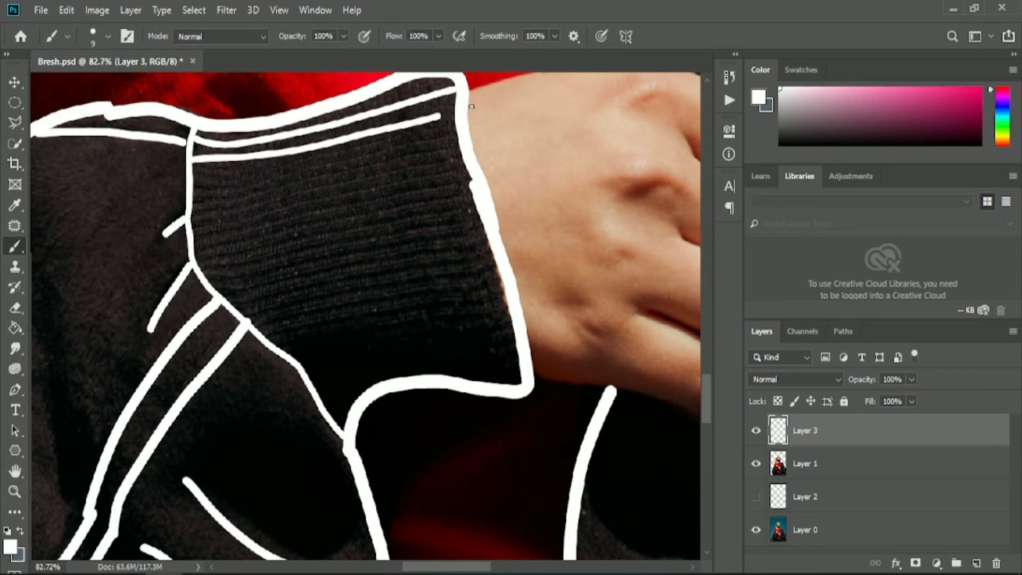
{"action": "left_click_drag", "start_coordinate": [190, 180], "coordinate": [463, 129]}
{"action": "left_click_drag", "start_coordinate": [190, 200], "coordinate": [465, 150]}
{"action": "left_click_drag", "start_coordinate": [188, 218], "coordinate": [480, 167]}
{"action": "left_click_drag", "start_coordinate": [264, 228], "coordinate": [474, 204]}
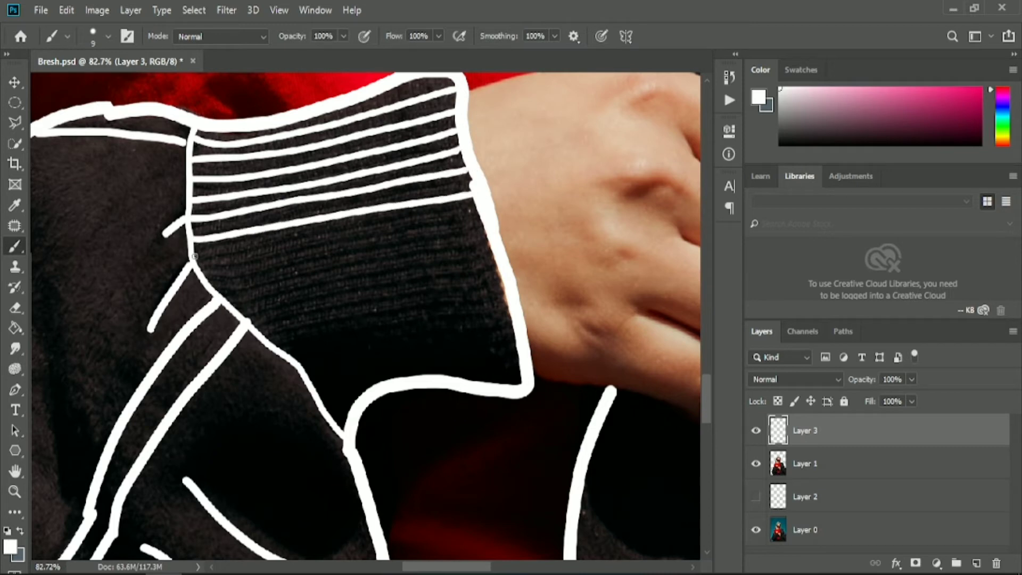
Continue evenly spaced white stripes down to the cuff bottom, undoing the last stray stroke
{"action": "left_click_drag", "start_coordinate": [193, 255], "coordinate": [479, 224]}
{"action": "mouse_move", "coordinate": [204, 280]}
{"action": "left_mouse_down"}
{"action": "mouse_move", "coordinate": [350, 266]}
{"action": "mouse_move", "coordinate": [485, 233]}
{"action": "left_mouse_up"}
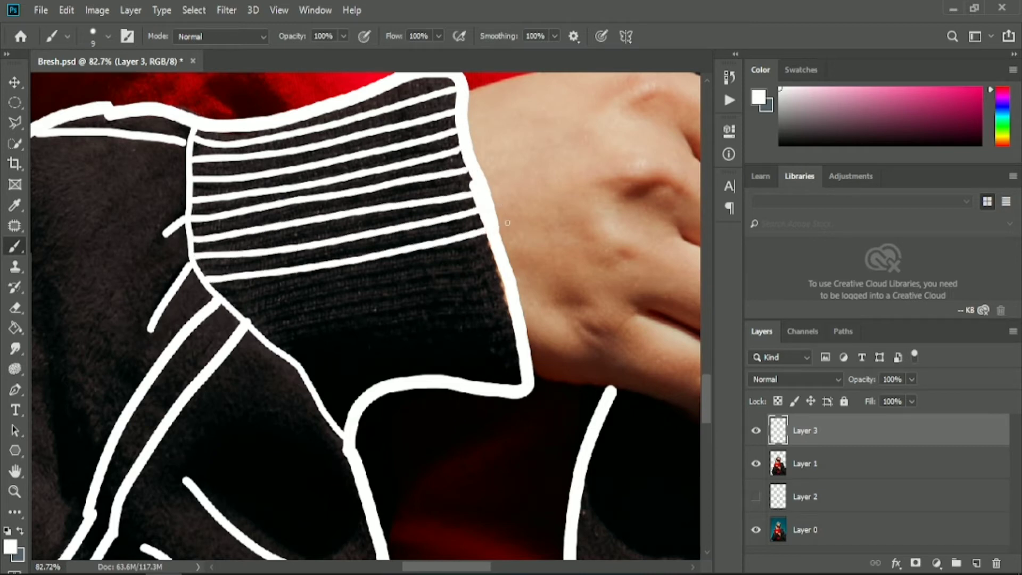
{"action": "left_click_drag", "start_coordinate": [268, 293], "coordinate": [506, 243]}
{"action": "left_click_drag", "start_coordinate": [244, 318], "coordinate": [505, 269]}
{"action": "left_click_drag", "start_coordinate": [307, 328], "coordinate": [500, 313]}
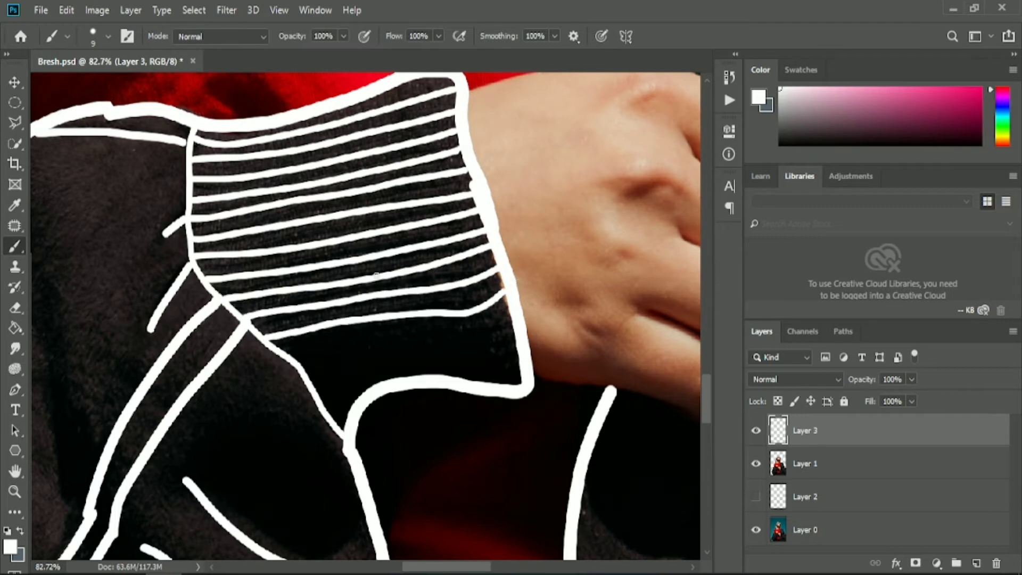
{"action": "left_click_drag", "start_coordinate": [294, 350], "coordinate": [514, 315]}
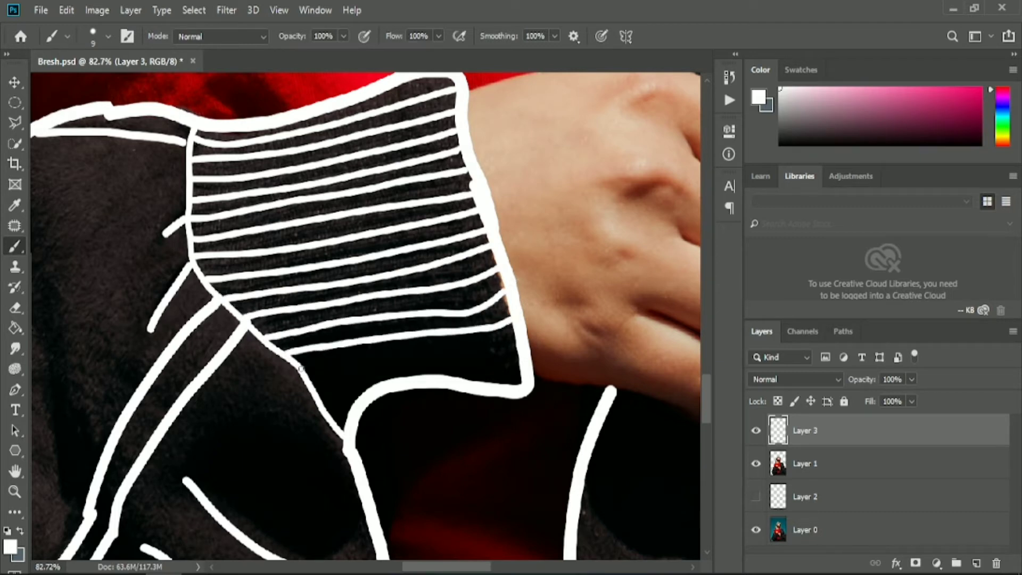
{"action": "left_click_drag", "start_coordinate": [301, 368], "coordinate": [514, 341]}
{"action": "left_click_drag", "start_coordinate": [314, 386], "coordinate": [524, 345]}
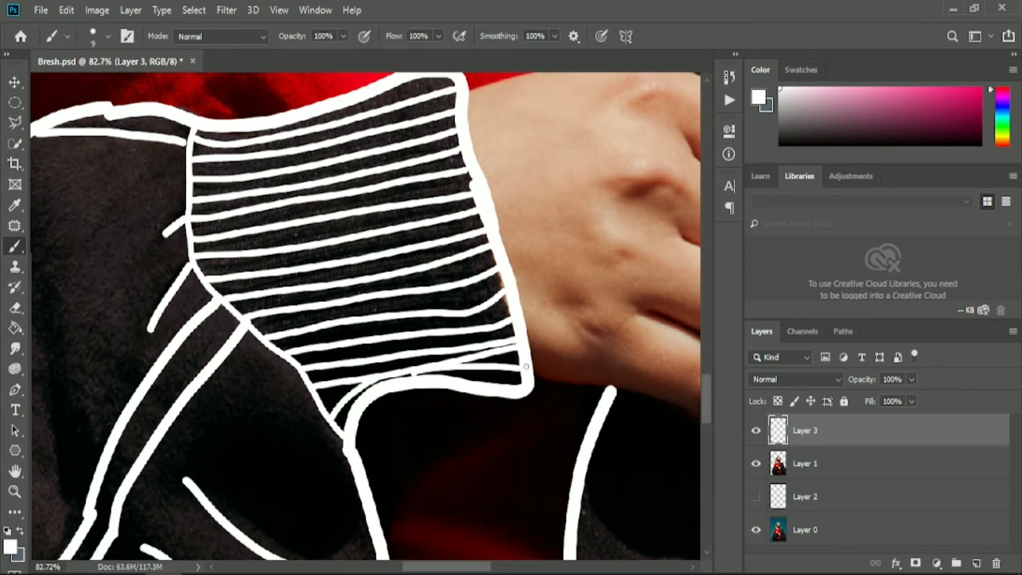
{"action": "key", "text": "ctrl+z"}
Trace the shoulder's top edge and short collar lines in white
{"action": "scroll", "coordinate": [539, 373], "scroll_direction": "down", "scroll_amount": 3}
{"action": "left_click_drag", "start_coordinate": [539, 372], "coordinate": [325, 179]}
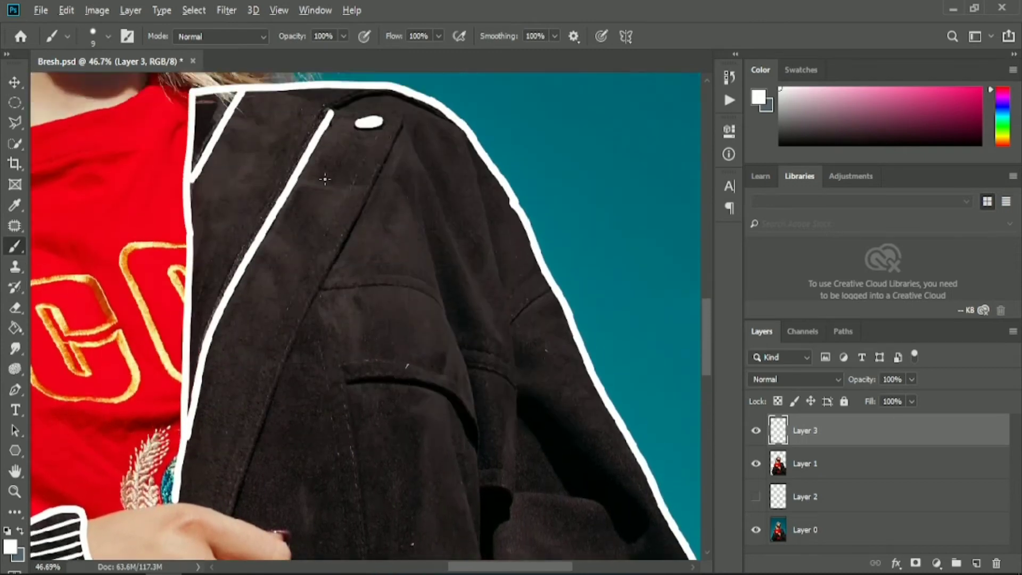
{"action": "scroll", "coordinate": [325, 179], "scroll_direction": "up", "scroll_amount": 3}
{"action": "left_click_drag", "start_coordinate": [337, 136], "coordinate": [527, 128]}
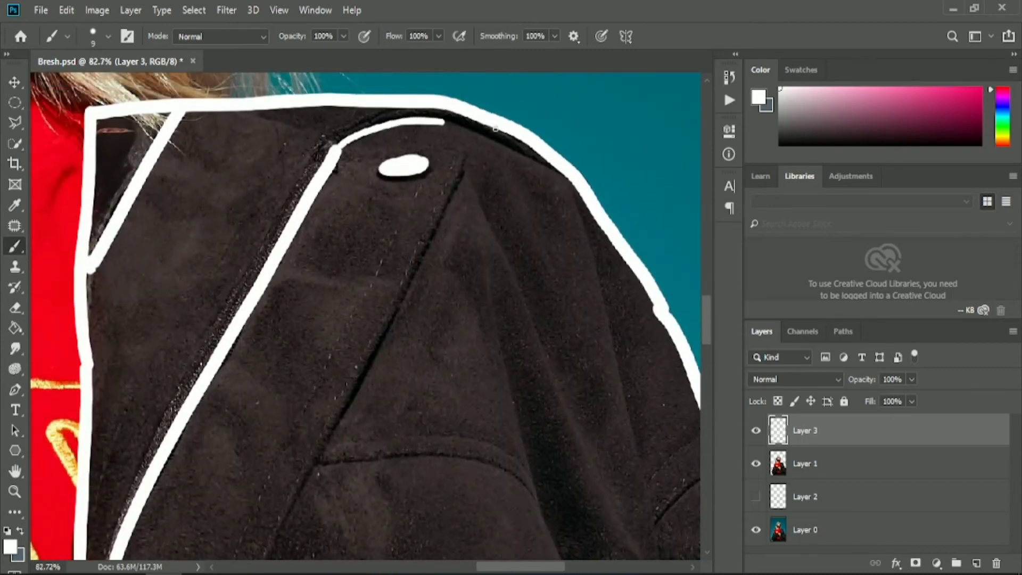
{"action": "left_click_drag", "start_coordinate": [244, 100], "coordinate": [317, 123]}
{"action": "scroll", "coordinate": [319, 128], "scroll_direction": "down", "scroll_amount": 1}
{"action": "scroll", "coordinate": [346, 118], "scroll_direction": "up", "scroll_amount": 1}
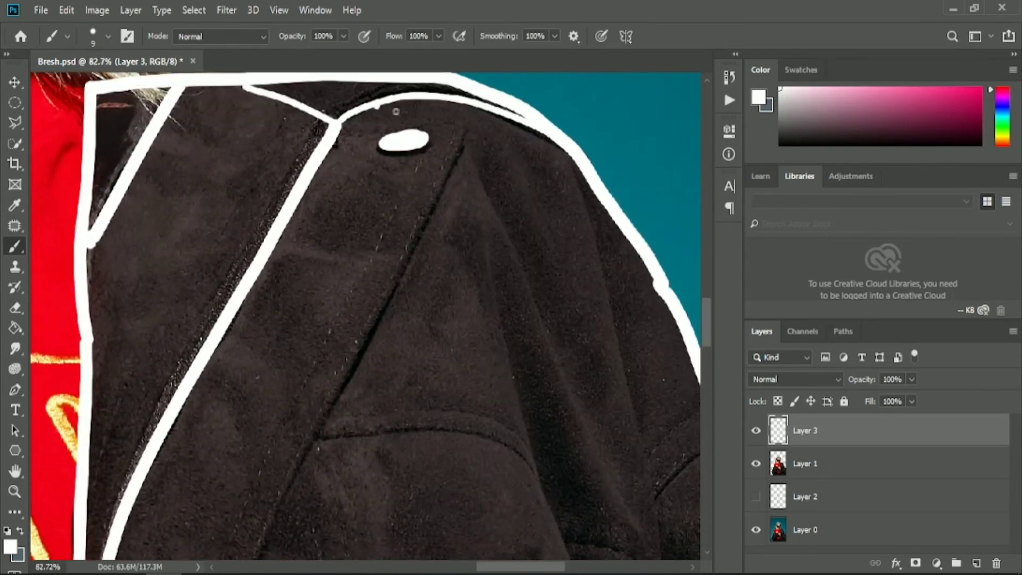
{"action": "left_click_drag", "start_coordinate": [375, 105], "coordinate": [465, 126]}
{"action": "left_click_drag", "start_coordinate": [452, 177], "coordinate": [373, 345]}
Draw long fold strokes and a horizontal fold line extending to the lapel
{"action": "scroll", "coordinate": [374, 345], "scroll_direction": "down", "scroll_amount": 2}
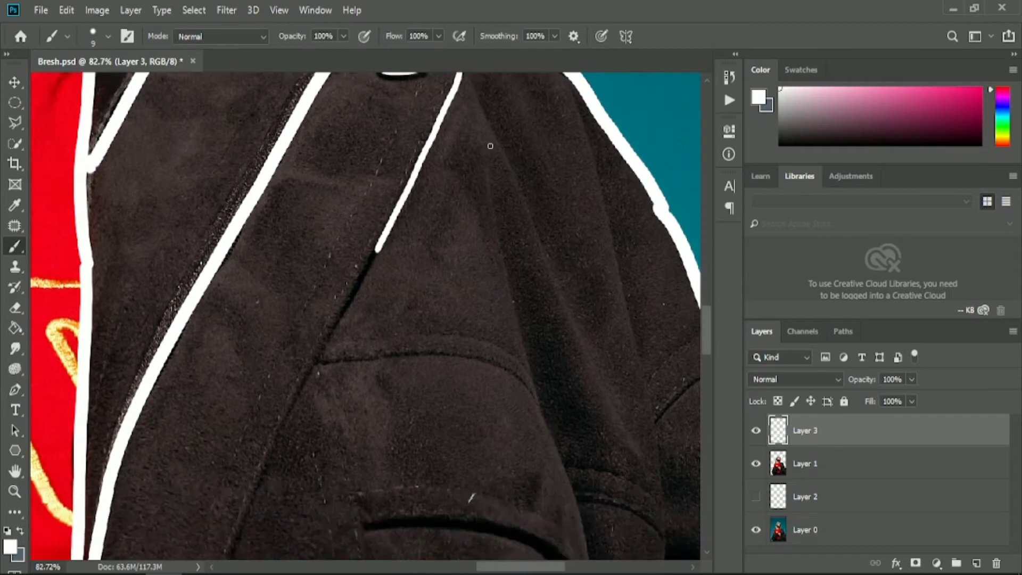
{"action": "scroll", "coordinate": [474, 115], "scroll_direction": "up", "scroll_amount": 1}
{"action": "left_click_drag", "start_coordinate": [476, 114], "coordinate": [626, 451]}
{"action": "left_click_drag", "start_coordinate": [504, 293], "coordinate": [569, 517]}
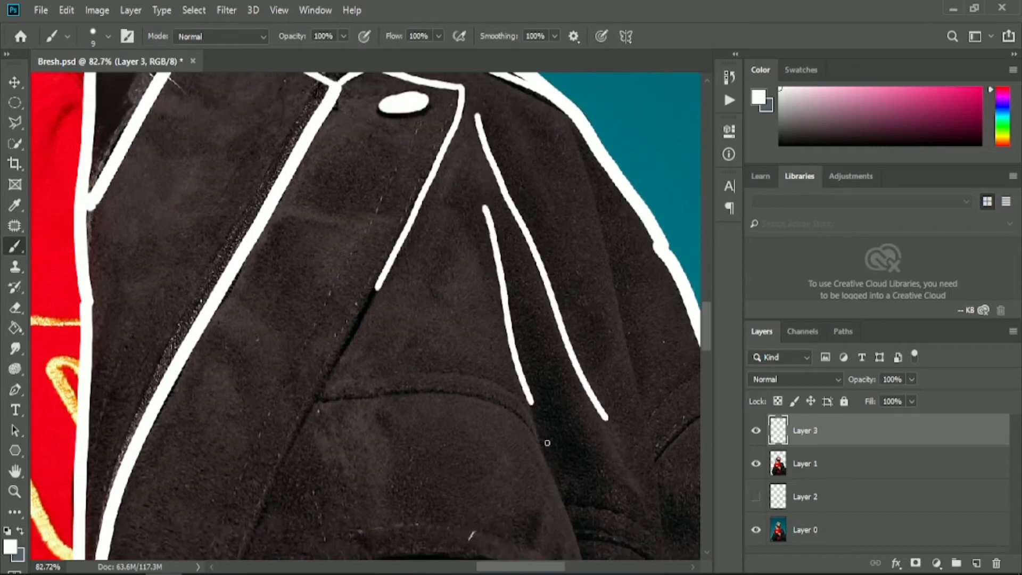
{"action": "scroll", "coordinate": [468, 257], "scroll_direction": "down", "scroll_amount": 3}
{"action": "left_click_drag", "start_coordinate": [377, 187], "coordinate": [208, 551]}
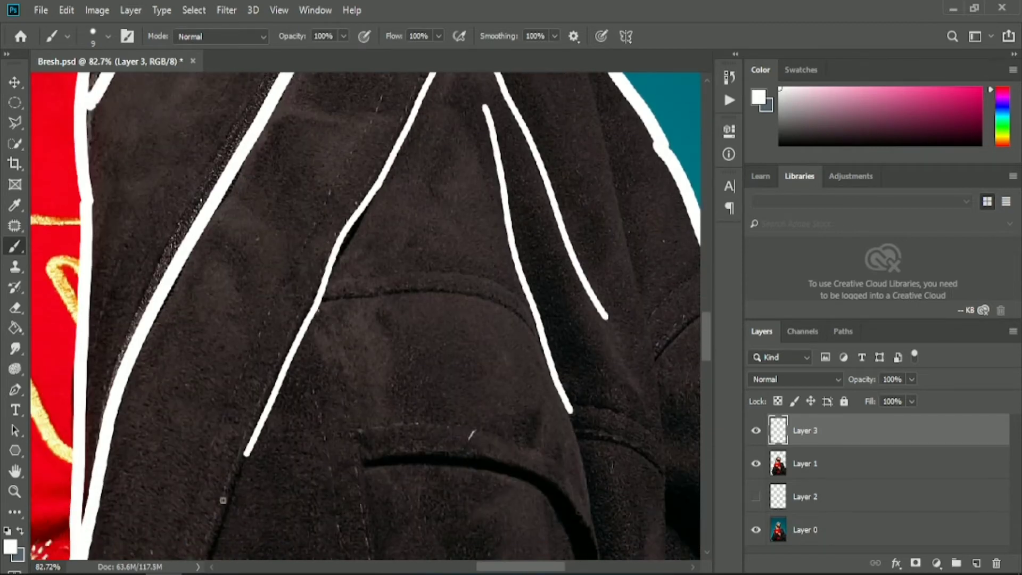
{"action": "mouse_move", "coordinate": [327, 284]}
{"action": "left_mouse_down"}
{"action": "mouse_move", "coordinate": [500, 280]}
{"action": "mouse_move", "coordinate": [530, 307]}
{"action": "left_mouse_up"}
{"action": "mouse_move", "coordinate": [322, 302]}
{"action": "left_mouse_down"}
{"action": "mouse_move", "coordinate": [362, 298]}
{"action": "mouse_move", "coordinate": [539, 335]}
{"action": "left_mouse_up"}
Trace a lapel-parallel line, the pocket edge curve and long lines down the jacket side
{"action": "scroll", "coordinate": [280, 272], "scroll_direction": "down", "scroll_amount": 5}
{"action": "mouse_move", "coordinate": [159, 474]}
{"action": "left_mouse_down"}
{"action": "mouse_move", "coordinate": [213, 339]}
{"action": "mouse_move", "coordinate": [222, 262]}
{"action": "left_mouse_up"}
{"action": "left_click_drag", "start_coordinate": [124, 458], "coordinate": [243, 153]}
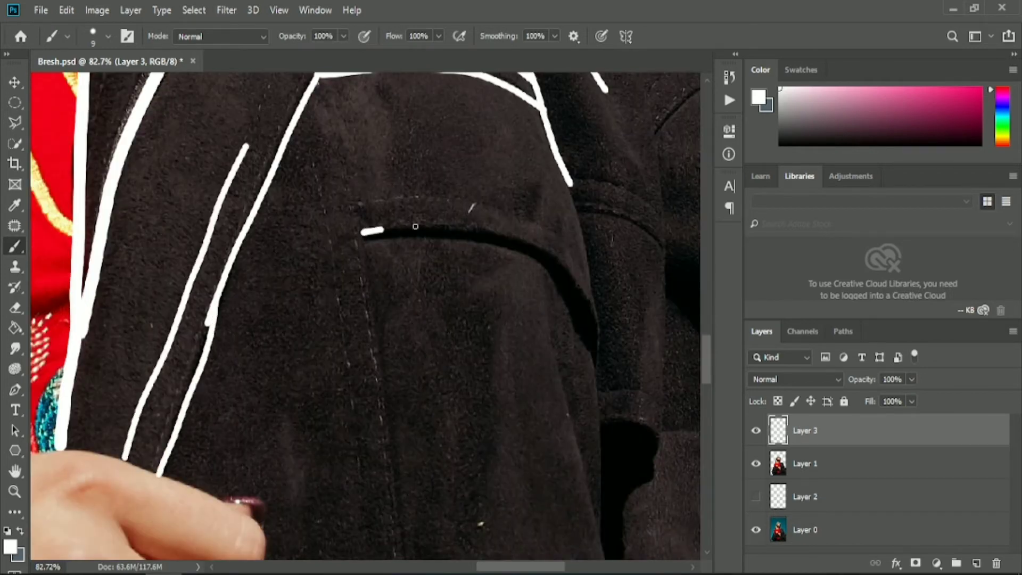
{"action": "mouse_move", "coordinate": [415, 226]}
{"action": "left_mouse_down"}
{"action": "mouse_move", "coordinate": [585, 288]}
{"action": "mouse_move", "coordinate": [602, 351]}
{"action": "left_mouse_up"}
{"action": "mouse_move", "coordinate": [572, 202]}
{"action": "left_mouse_down"}
{"action": "mouse_move", "coordinate": [598, 341]}
{"action": "mouse_move", "coordinate": [603, 498]}
{"action": "left_mouse_up"}
{"action": "left_click_drag", "start_coordinate": [597, 532], "coordinate": [558, 353]}
{"action": "scroll", "coordinate": [558, 354], "scroll_direction": "up", "scroll_amount": 2}
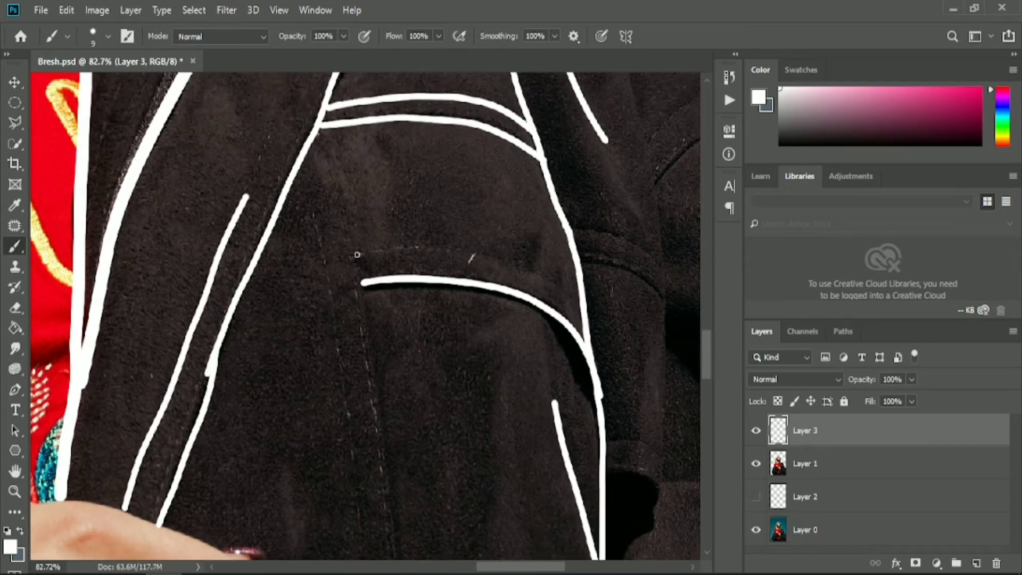
{"action": "mouse_move", "coordinate": [355, 254]}
{"action": "left_mouse_down"}
{"action": "mouse_move", "coordinate": [527, 274]}
{"action": "mouse_move", "coordinate": [580, 301]}
{"action": "left_mouse_up"}
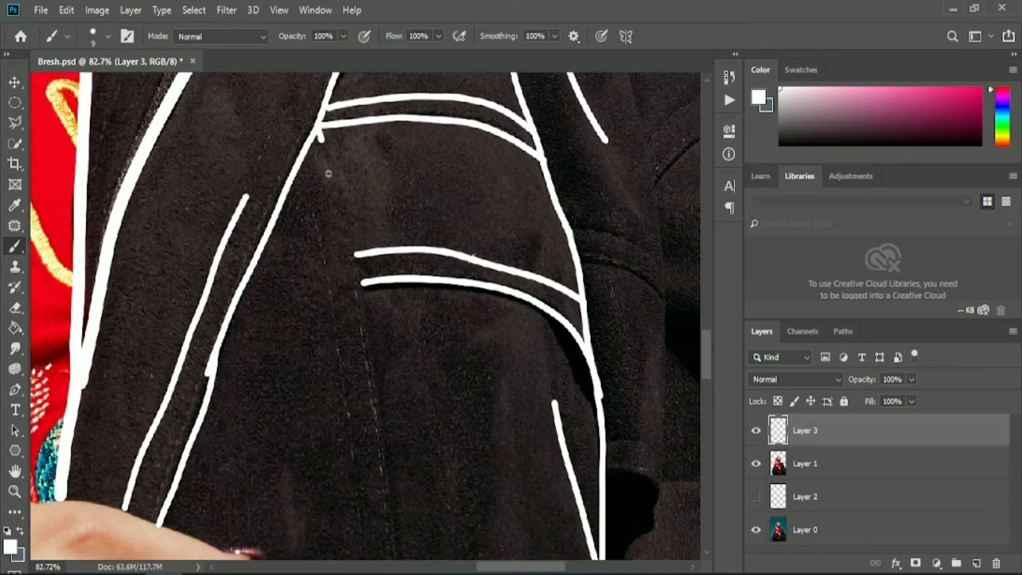
{"action": "left_click_drag", "start_coordinate": [319, 138], "coordinate": [400, 551]}
{"action": "left_click_drag", "start_coordinate": [296, 172], "coordinate": [324, 275]}
Draw a long fold line down from the collar and two branching folds on the sleeve
{"action": "scroll", "coordinate": [334, 332], "scroll_direction": "up", "scroll_amount": 7}
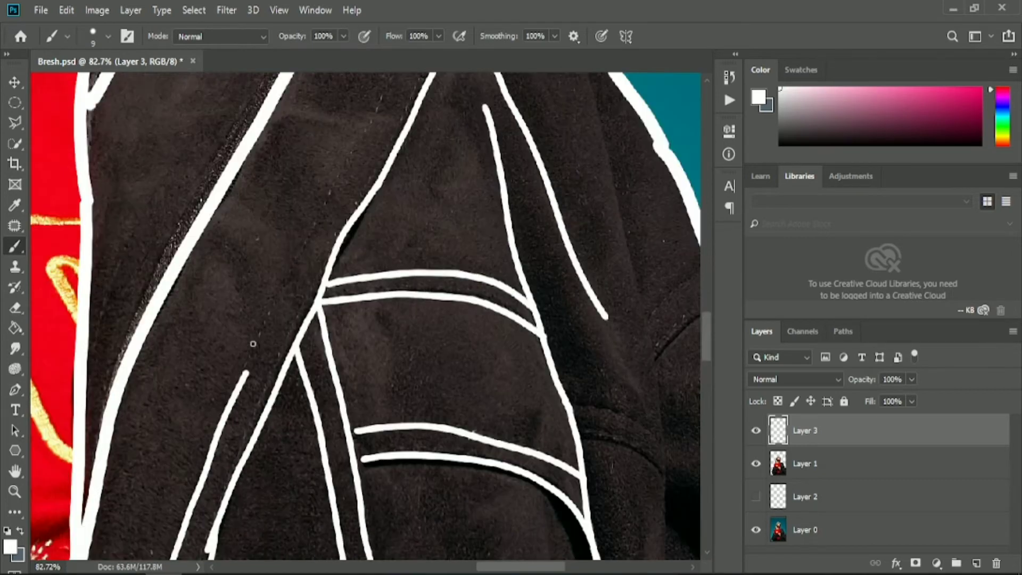
{"action": "left_click_drag", "start_coordinate": [260, 334], "coordinate": [298, 261]}
{"action": "scroll", "coordinate": [314, 228], "scroll_direction": "up", "scroll_amount": 4}
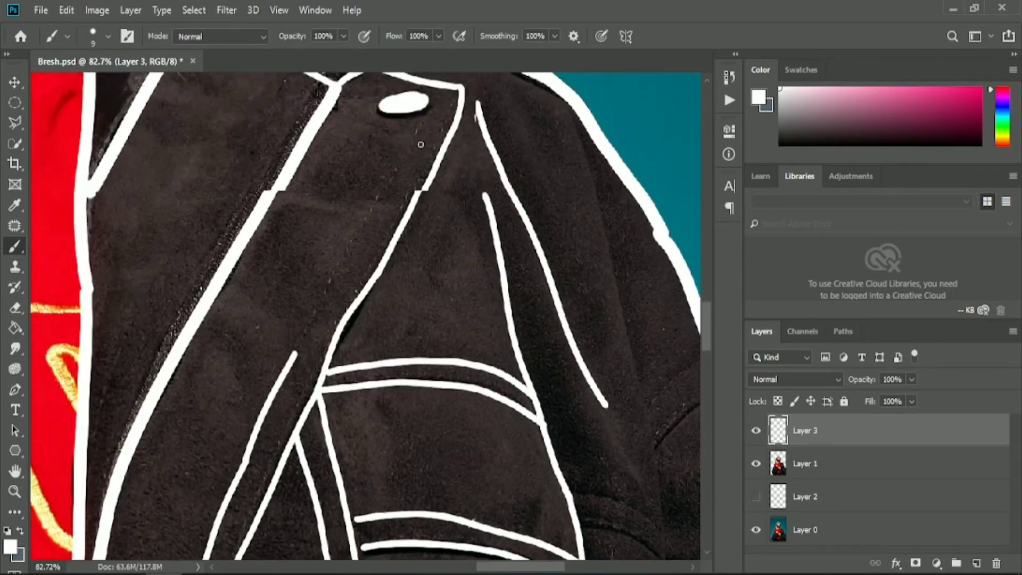
{"action": "scroll", "coordinate": [314, 228], "scroll_direction": "up", "scroll_amount": 2}
{"action": "left_click_drag", "start_coordinate": [432, 126], "coordinate": [299, 382]}
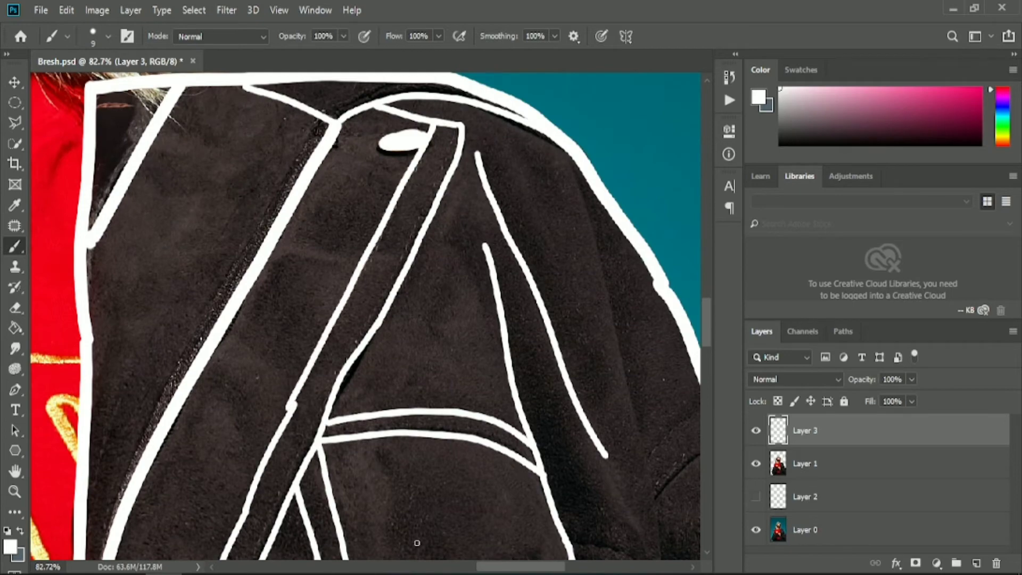
{"action": "scroll", "coordinate": [417, 543], "scroll_direction": "right", "scroll_amount": 5}
{"action": "scroll", "coordinate": [417, 543], "scroll_direction": "down", "scroll_amount": 2}
{"action": "left_click_drag", "start_coordinate": [444, 101], "coordinate": [531, 527]}
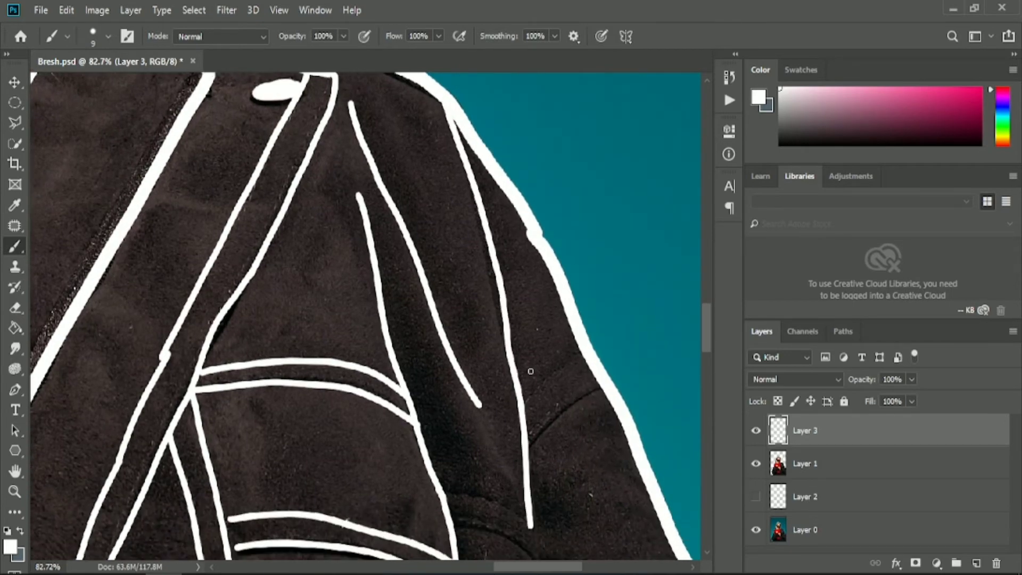
{"action": "scroll", "coordinate": [531, 371], "scroll_direction": "up", "scroll_amount": 3}
{"action": "left_click_drag", "start_coordinate": [520, 351], "coordinate": [637, 264]}
{"action": "left_click_drag", "start_coordinate": [552, 395], "coordinate": [639, 305]}
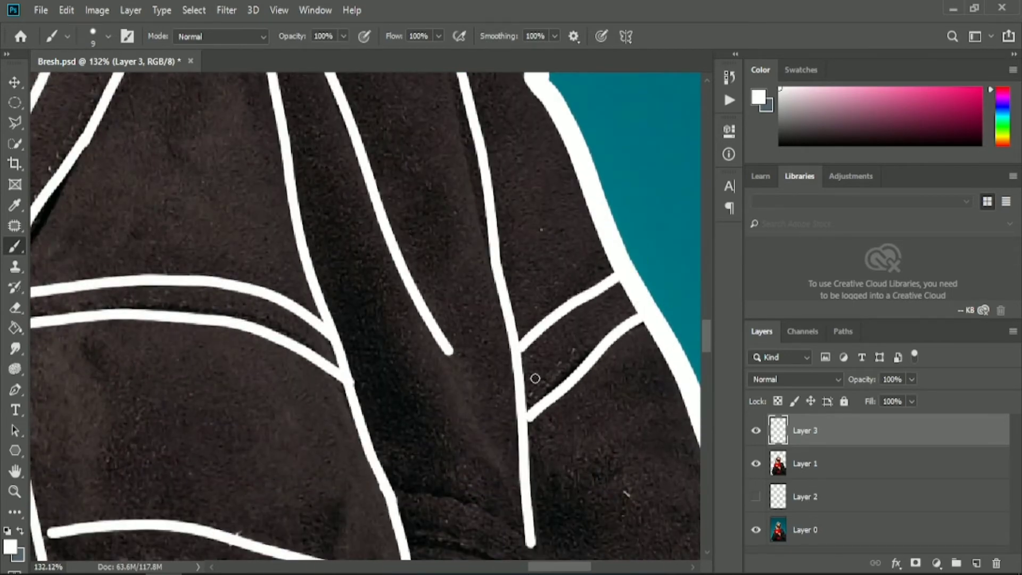
Add vertical and horizontal fold lines plus a long curved fold toward the jacket edge
{"action": "scroll", "coordinate": [531, 346], "scroll_direction": "down", "scroll_amount": 5}
{"action": "left_click_drag", "start_coordinate": [529, 319], "coordinate": [540, 486]}
{"action": "left_click_drag", "start_coordinate": [410, 317], "coordinate": [459, 318]}
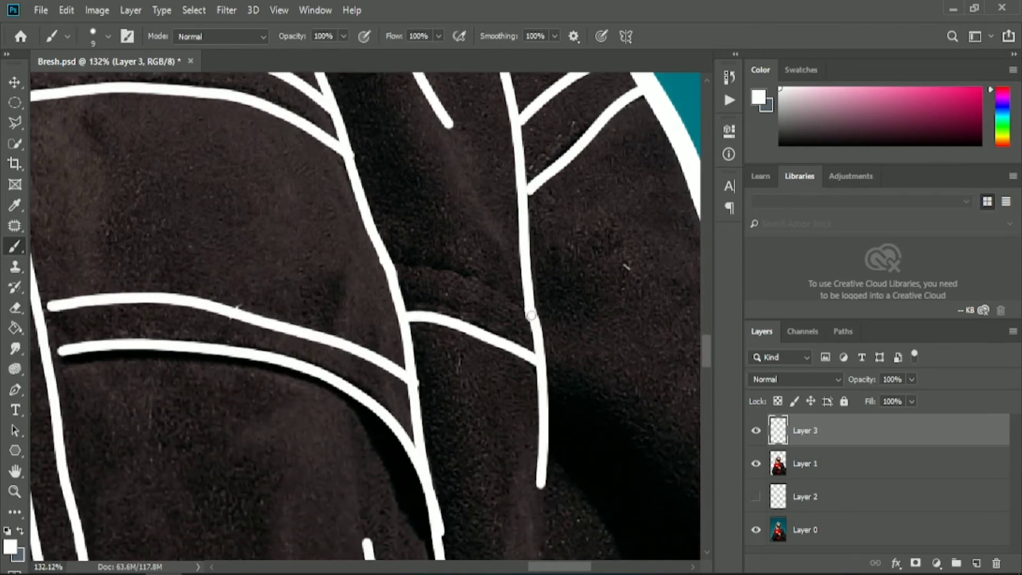
{"action": "scroll", "coordinate": [479, 298], "scroll_direction": "down", "scroll_amount": 3}
{"action": "scroll", "coordinate": [463, 451], "scroll_direction": "down", "scroll_amount": 1}
{"action": "scroll", "coordinate": [463, 450], "scroll_direction": "up", "scroll_amount": 2}
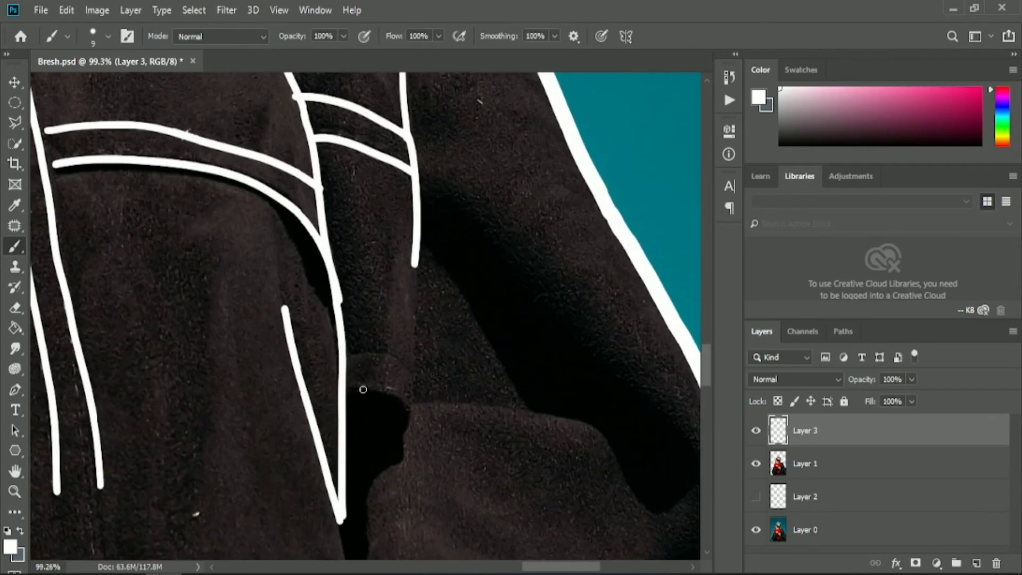
{"action": "mouse_move", "coordinate": [346, 391]}
{"action": "left_mouse_down"}
{"action": "mouse_move", "coordinate": [407, 412]}
{"action": "mouse_move", "coordinate": [581, 417]}
{"action": "left_mouse_up"}
{"action": "mouse_move", "coordinate": [429, 192]}
{"action": "left_mouse_down"}
{"action": "mouse_move", "coordinate": [663, 413]}
{"action": "mouse_move", "coordinate": [681, 514]}
{"action": "left_mouse_up"}
{"action": "left_click_drag", "start_coordinate": [414, 285], "coordinate": [409, 412]}
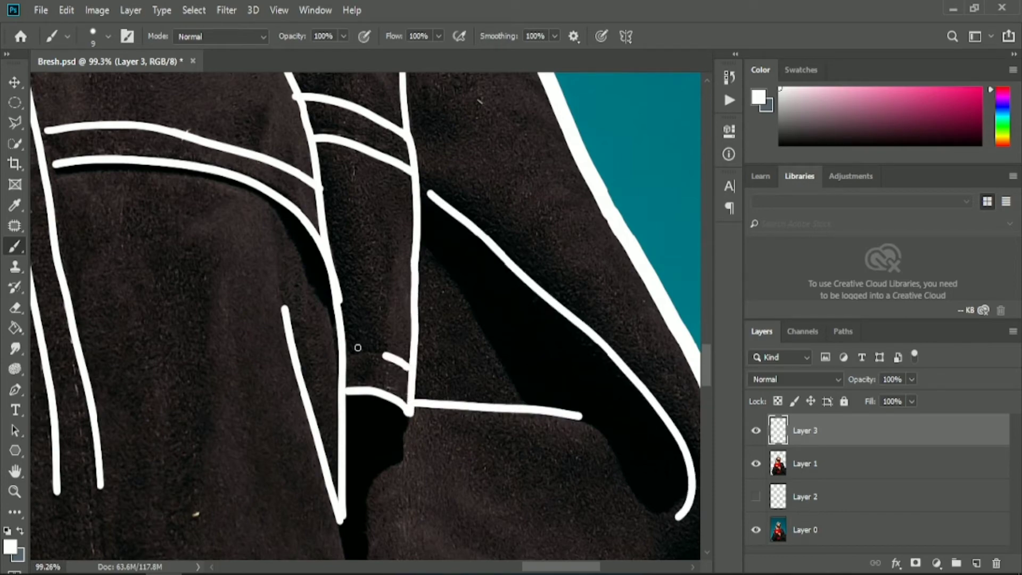
{"action": "left_click_drag", "start_coordinate": [358, 347], "coordinate": [346, 353]}
Draw lines below the V-shaped fold and two parallel lines down the jacket front
{"action": "scroll", "coordinate": [347, 353], "scroll_direction": "down", "scroll_amount": 1}
{"action": "scroll", "coordinate": [346, 353], "scroll_direction": "down", "scroll_amount": 1}
{"action": "left_click_drag", "start_coordinate": [385, 306], "coordinate": [377, 440]}
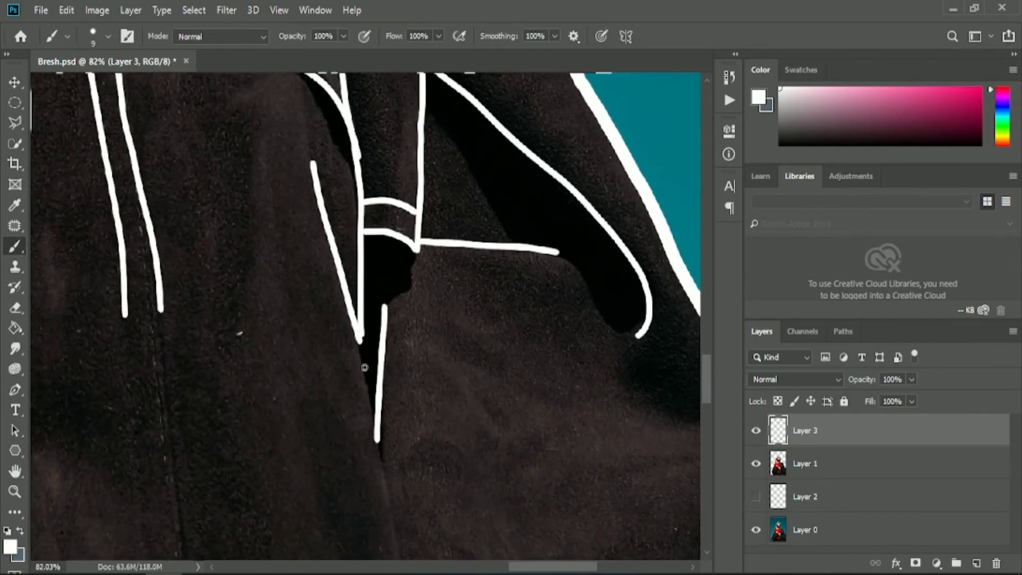
{"action": "left_click_drag", "start_coordinate": [360, 342], "coordinate": [382, 462]}
{"action": "scroll", "coordinate": [373, 426], "scroll_direction": "down", "scroll_amount": 1}
{"action": "scroll", "coordinate": [266, 373], "scroll_direction": "down", "scroll_amount": 1}
{"action": "left_click_drag", "start_coordinate": [183, 149], "coordinate": [233, 528]}
{"action": "left_click_drag", "start_coordinate": [219, 152], "coordinate": [256, 531]}
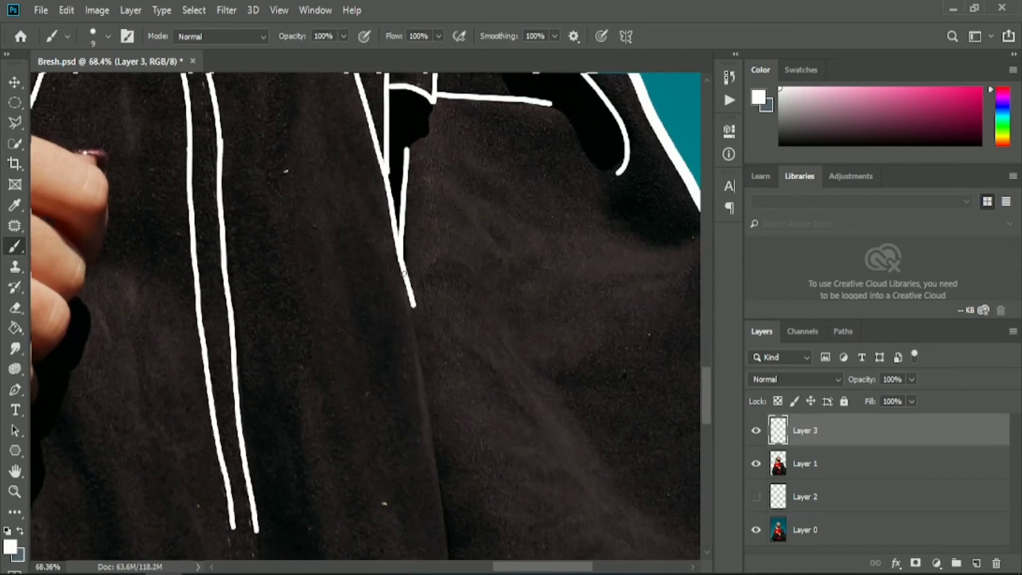
{"action": "left_click_drag", "start_coordinate": [404, 273], "coordinate": [442, 558]}
Extend the front fold lines toward the hem and add a new fold between them
{"action": "scroll", "coordinate": [442, 553], "scroll_direction": "down", "scroll_amount": 1}
{"action": "scroll", "coordinate": [300, 194], "scroll_direction": "down", "scroll_amount": 1}
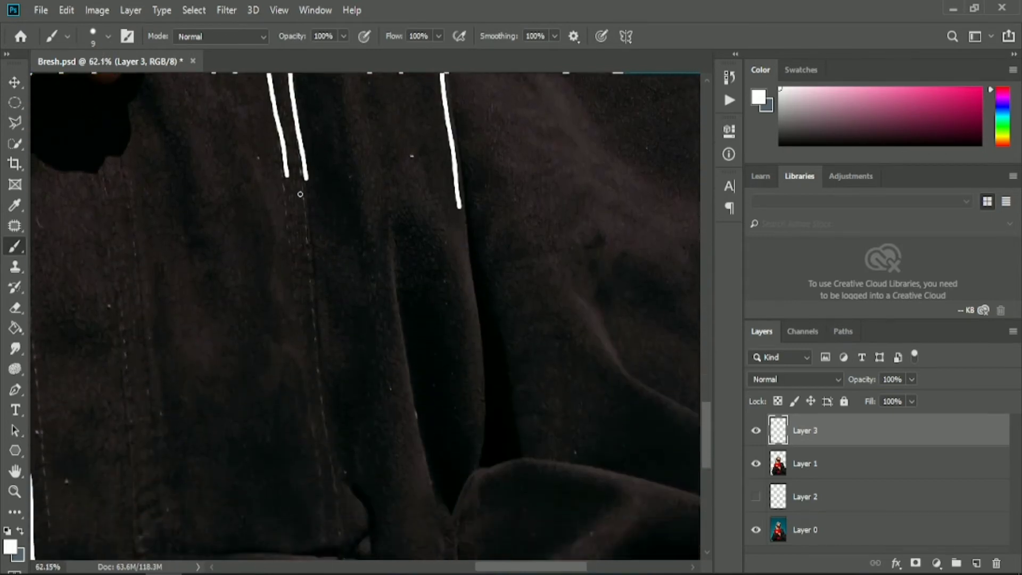
{"action": "scroll", "coordinate": [300, 195], "scroll_direction": "up", "scroll_amount": 1}
{"action": "mouse_move", "coordinate": [286, 136]}
{"action": "left_mouse_down"}
{"action": "mouse_move", "coordinate": [326, 548]}
{"action": "mouse_move", "coordinate": [338, 478]}
{"action": "mouse_move", "coordinate": [349, 524]}
{"action": "left_mouse_up"}
{"action": "left_click_drag", "start_coordinate": [493, 171], "coordinate": [520, 484]}
{"action": "scroll", "coordinate": [426, 282], "scroll_direction": "down", "scroll_amount": 1}
{"action": "left_click_drag", "start_coordinate": [410, 163], "coordinate": [462, 425]}
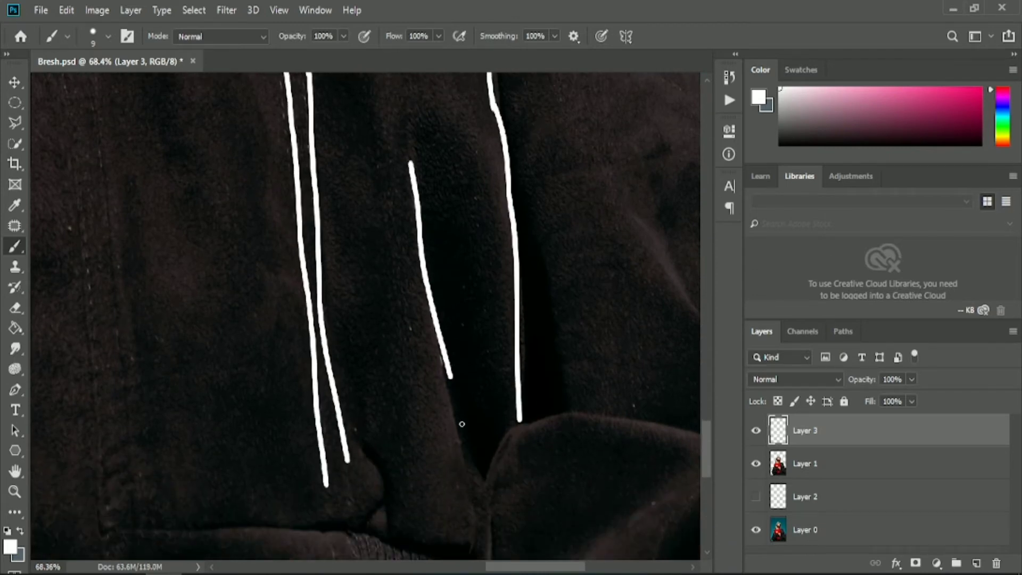
Paint the jacket button at the coat's lower edge solid white
{"action": "scroll", "coordinate": [367, 326], "scroll_direction": "down", "scroll_amount": 1}
{"action": "scroll", "coordinate": [376, 308], "scroll_direction": "down", "scroll_amount": 1}
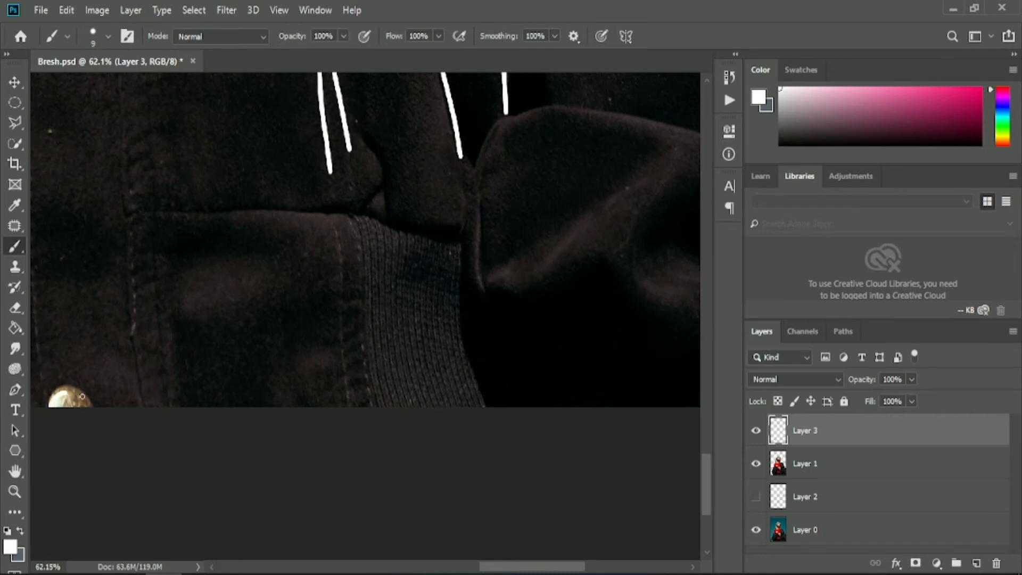
{"action": "scroll", "coordinate": [265, 379], "scroll_direction": "up", "scroll_amount": 5}
{"action": "scroll", "coordinate": [265, 380], "scroll_direction": "left", "scroll_amount": 3}
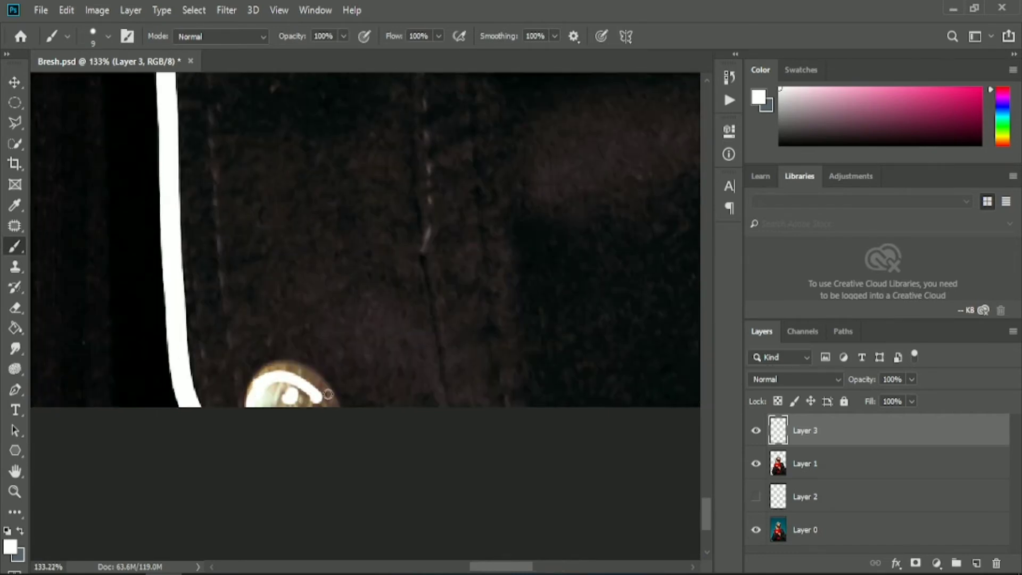
{"action": "left_click_drag", "start_coordinate": [286, 363], "coordinate": [250, 383]}
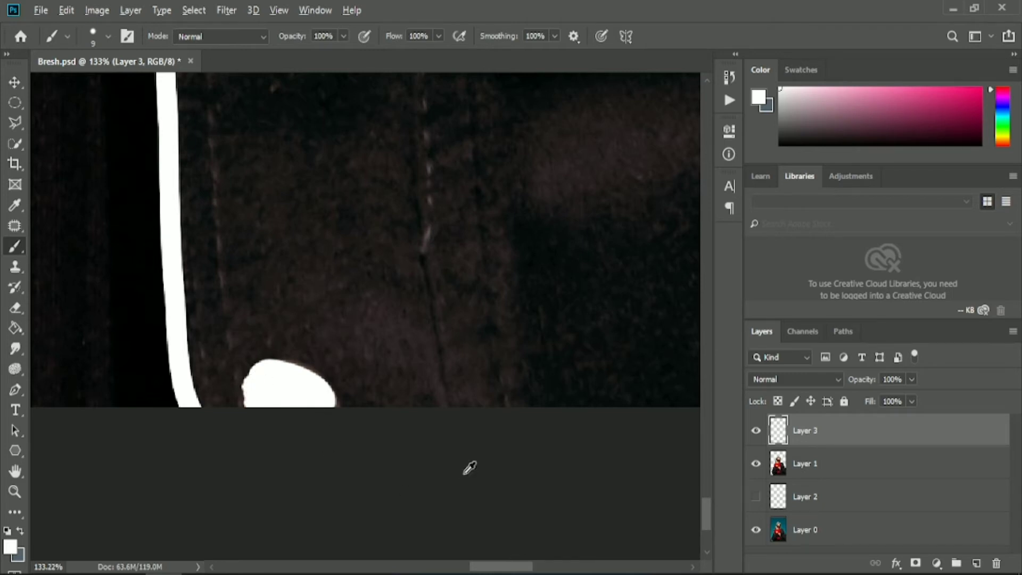
{"action": "scroll", "coordinate": [469, 468], "scroll_direction": "down", "scroll_amount": 3}
Draw the hem band's horizontal white line and begin the vertical front edges, undoing a stray stroke
{"action": "scroll", "coordinate": [439, 358], "scroll_direction": "right", "scroll_amount": 2}
{"action": "left_click_drag", "start_coordinate": [356, 331], "coordinate": [693, 347]}
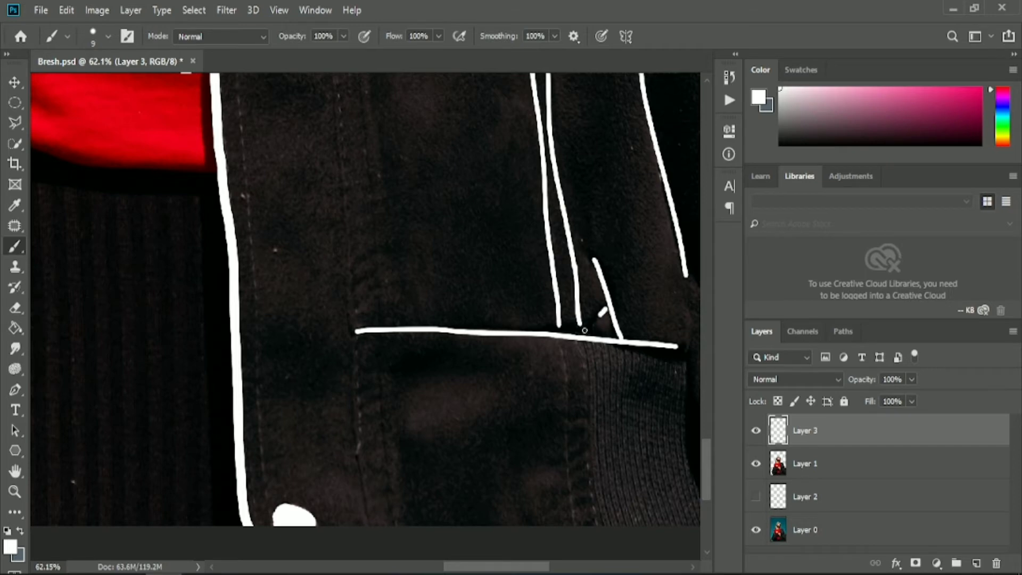
{"action": "mouse_move", "coordinate": [559, 337]}
{"action": "left_mouse_down"}
{"action": "mouse_move", "coordinate": [575, 524]}
{"action": "mouse_move", "coordinate": [583, 343]}
{"action": "left_mouse_up"}
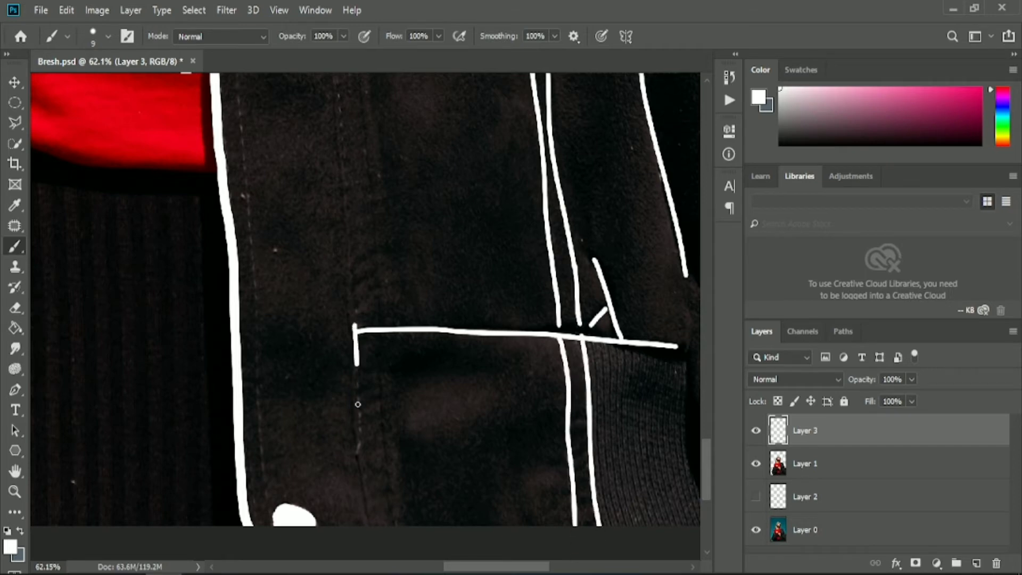
{"action": "mouse_move", "coordinate": [358, 404]}
{"action": "left_mouse_down"}
{"action": "mouse_move", "coordinate": [363, 506]}
{"action": "mouse_move", "coordinate": [379, 243]}
{"action": "left_mouse_up"}
{"action": "scroll", "coordinate": [379, 242], "scroll_direction": "up", "scroll_amount": 5}
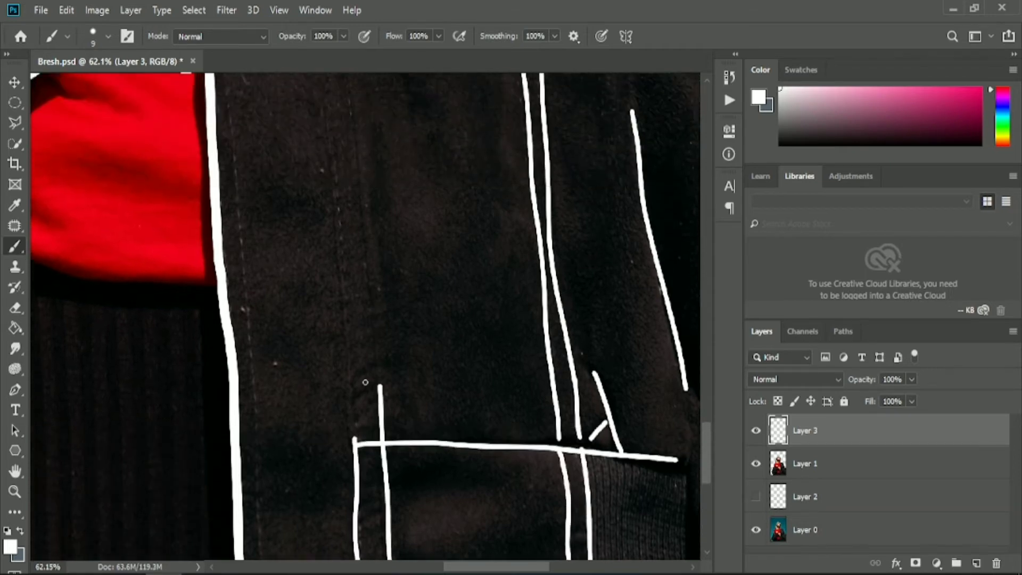
{"action": "left_click_drag", "start_coordinate": [362, 461], "coordinate": [348, 306]}
{"action": "left_click_drag", "start_coordinate": [354, 354], "coordinate": [335, 168]}
{"action": "mouse_move", "coordinate": [347, 86]}
{"action": "left_mouse_down"}
{"action": "mouse_move", "coordinate": [362, 205]}
{"action": "mouse_move", "coordinate": [399, 346]}
{"action": "left_mouse_up"}
{"action": "key", "text": "ctrl+z"}
Extend the two parallel vertical crease lines upward above the lower band
{"action": "left_click_drag", "start_coordinate": [379, 401], "coordinate": [349, 102]}
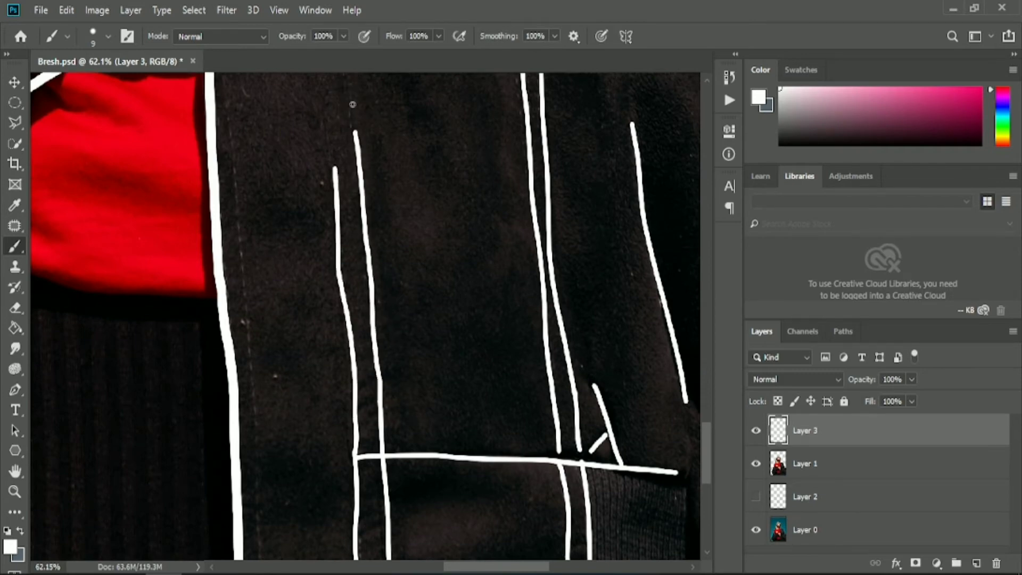
{"action": "scroll", "coordinate": [353, 106], "scroll_direction": "up", "scroll_amount": 8}
{"action": "mouse_move", "coordinate": [323, 171]}
{"action": "left_mouse_down"}
{"action": "mouse_move", "coordinate": [350, 331]}
{"action": "mouse_move", "coordinate": [314, 287]}
{"action": "left_mouse_up"}
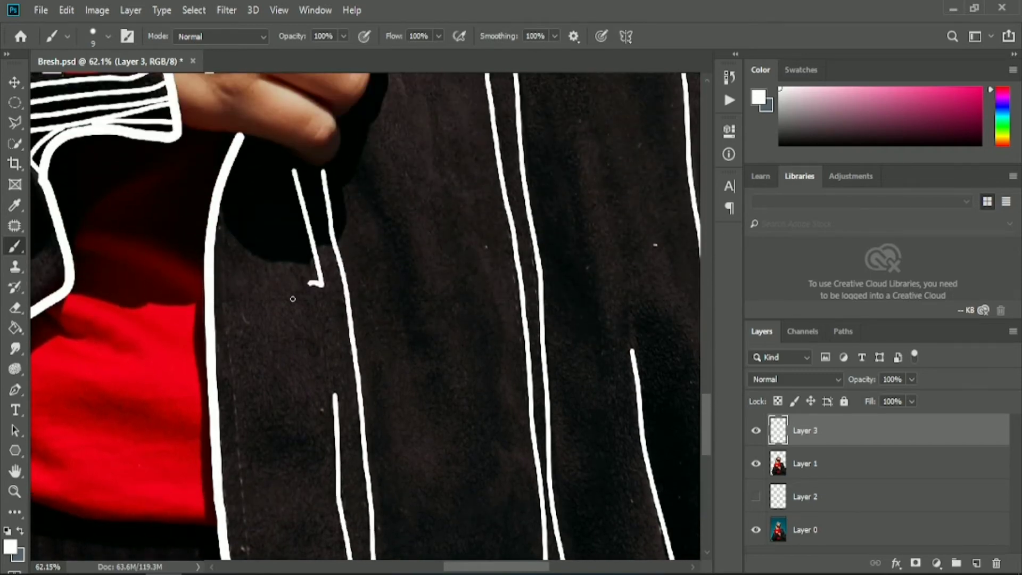
{"action": "key", "text": "ctrl+z"}
{"action": "left_click_drag", "start_coordinate": [334, 394], "coordinate": [298, 169]}
{"action": "scroll", "coordinate": [304, 213], "scroll_direction": "right", "scroll_amount": 6}
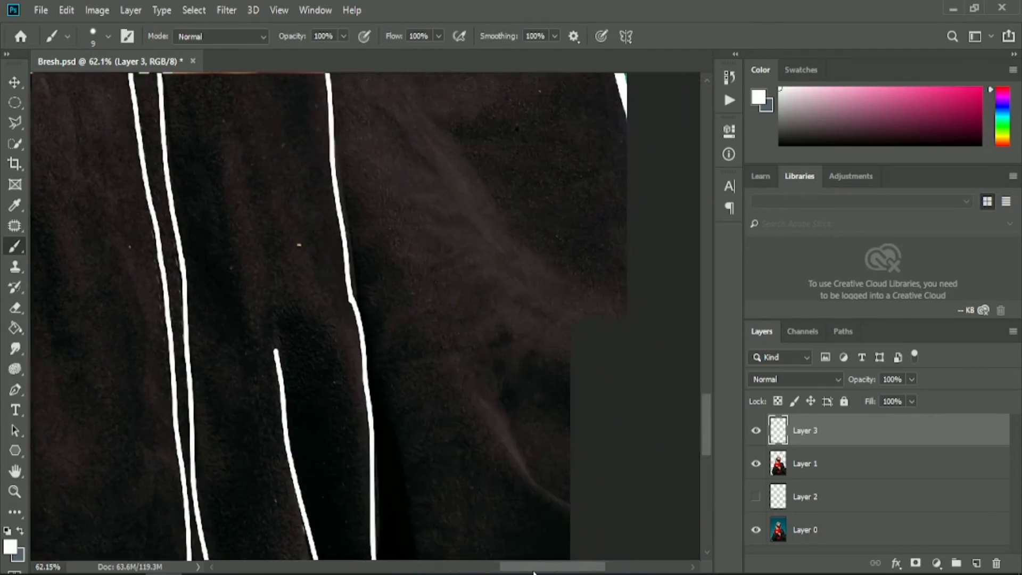
{"action": "scroll", "coordinate": [373, 298], "scroll_direction": "down", "scroll_amount": 1}
Add connecting strokes near the diagonal fold to join the new lines to existing outlines
{"action": "left_click_drag", "start_coordinate": [430, 355], "coordinate": [612, 519]}
{"action": "scroll", "coordinate": [421, 213], "scroll_direction": "up", "scroll_amount": 6}
{"action": "scroll", "coordinate": [431, 272], "scroll_direction": "up", "scroll_amount": 5}
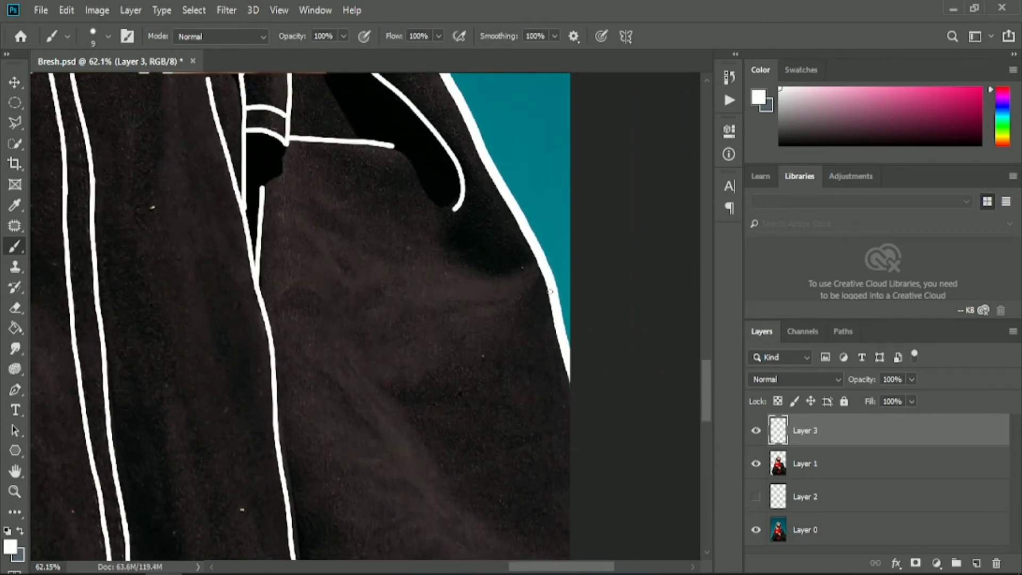
{"action": "left_click_drag", "start_coordinate": [538, 275], "coordinate": [371, 291]}
{"action": "scroll", "coordinate": [335, 283], "scroll_direction": "down", "scroll_amount": 4}
{"action": "left_click_drag", "start_coordinate": [339, 255], "coordinate": [432, 381]}
{"action": "left_click_drag", "start_coordinate": [481, 450], "coordinate": [564, 482]}
{"action": "scroll", "coordinate": [479, 426], "scroll_direction": "down", "scroll_amount": 5}
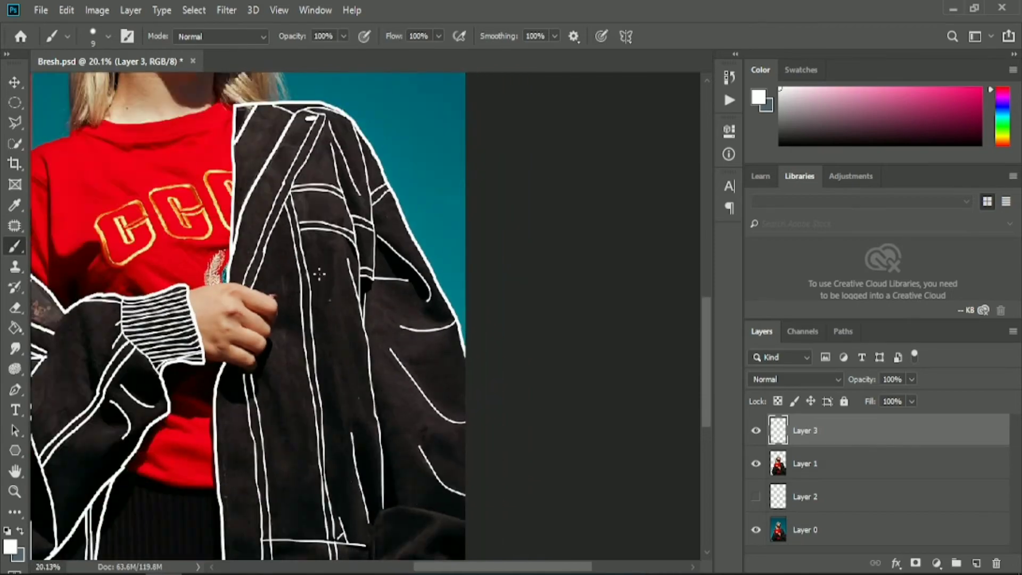
{"action": "scroll", "coordinate": [373, 320], "scroll_direction": "up", "scroll_amount": 3}
Set the brush to 10 px and paint curved fold lines on the lower jacket and sleeve
{"action": "scroll", "coordinate": [345, 298], "scroll_direction": "up", "scroll_amount": 2}
{"action": "left_click", "coordinate": [108, 36]}
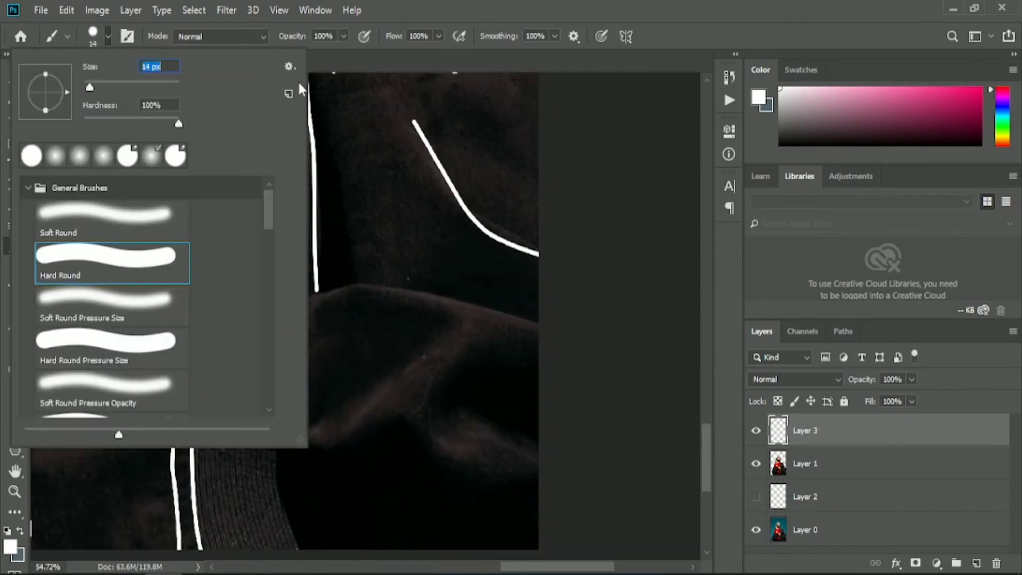
{"action": "key", "text": "Return"}
{"action": "mouse_move", "coordinate": [539, 320]}
{"action": "left_mouse_down"}
{"action": "mouse_move", "coordinate": [343, 288]}
{"action": "mouse_move", "coordinate": [282, 358]}
{"action": "mouse_move", "coordinate": [278, 462]}
{"action": "mouse_move", "coordinate": [303, 549]}
{"action": "left_mouse_up"}
{"action": "left_click", "coordinate": [108, 36]}
{"action": "type", "text": "10"}
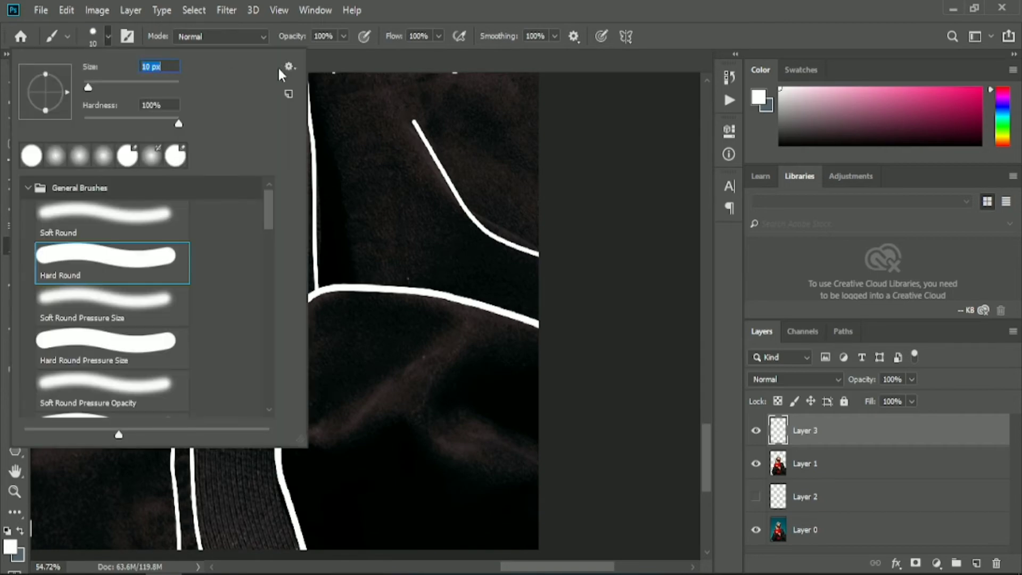
{"action": "key", "text": "Return"}
{"action": "mouse_move", "coordinate": [452, 321]}
{"action": "left_mouse_down"}
{"action": "mouse_move", "coordinate": [367, 396]}
{"action": "mouse_move", "coordinate": [303, 423]}
{"action": "left_mouse_up"}
{"action": "left_click_drag", "start_coordinate": [543, 379], "coordinate": [523, 471]}
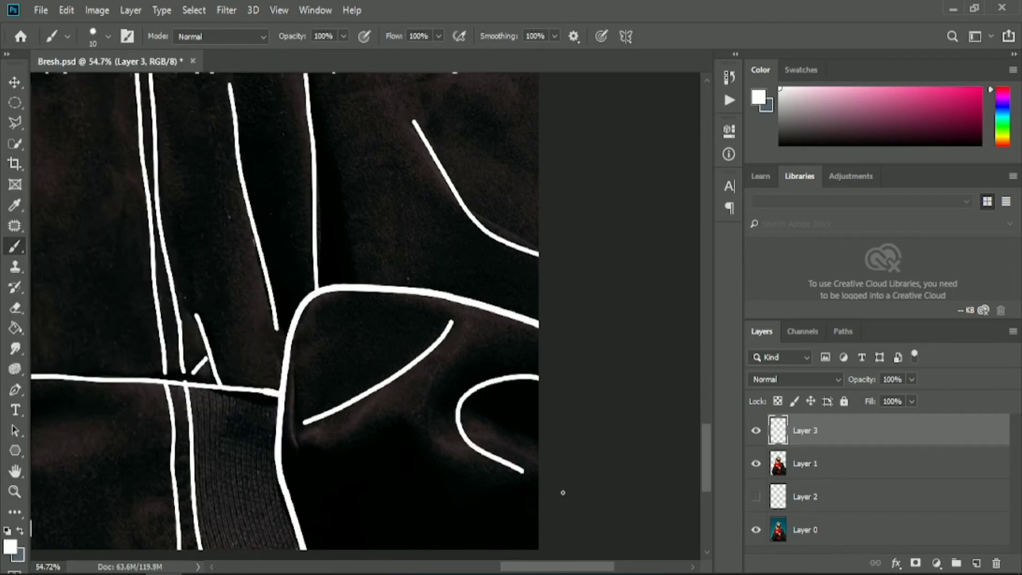
{"action": "left_click_drag", "start_coordinate": [333, 494], "coordinate": [533, 532]}
Extend the vertical jacket line upward and trace the jacket's left front edge downward
{"action": "scroll", "coordinate": [270, 331], "scroll_direction": "down", "scroll_amount": 2}
{"action": "scroll", "coordinate": [267, 310], "scroll_direction": "up", "scroll_amount": 5}
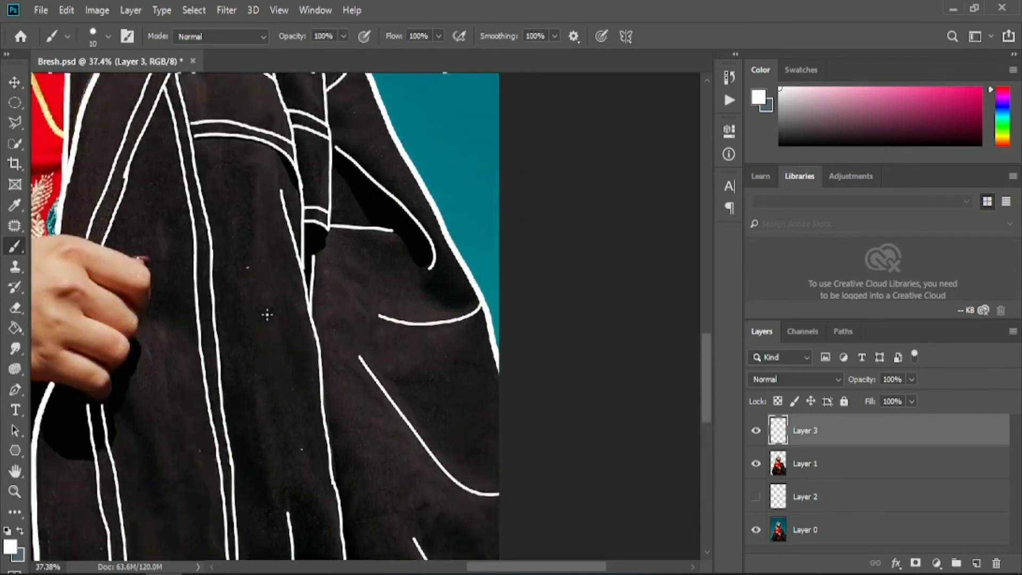
{"action": "scroll", "coordinate": [256, 373], "scroll_direction": "up", "scroll_amount": 3}
{"action": "scroll", "coordinate": [354, 409], "scroll_direction": "down", "scroll_amount": 5}
{"action": "scroll", "coordinate": [354, 409], "scroll_direction": "up", "scroll_amount": 2}
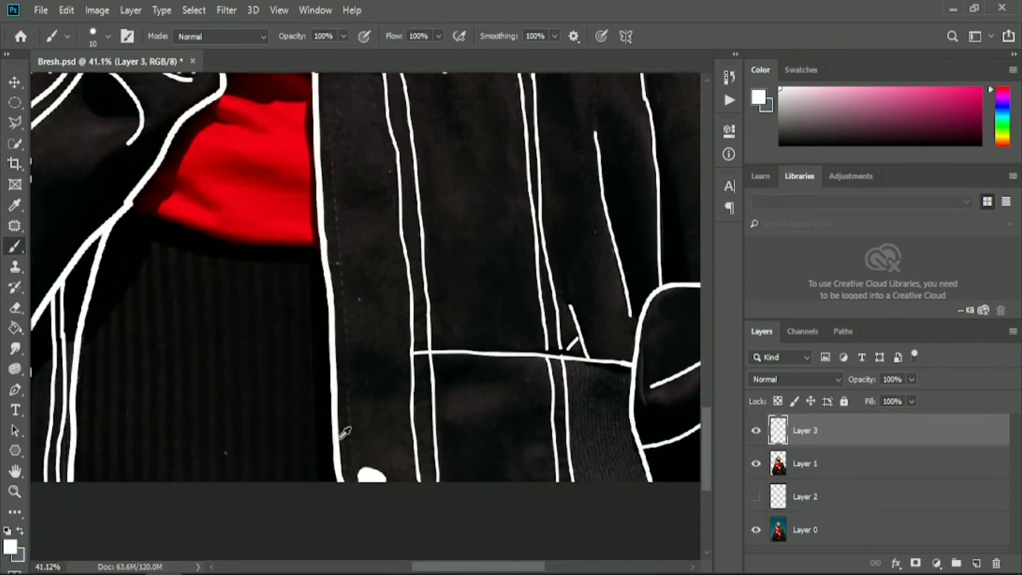
{"action": "left_click_drag", "start_coordinate": [354, 408], "coordinate": [353, 340]}
{"action": "scroll", "coordinate": [335, 240], "scroll_direction": "up", "scroll_amount": 3}
{"action": "scroll", "coordinate": [323, 132], "scroll_direction": "up", "scroll_amount": 3}
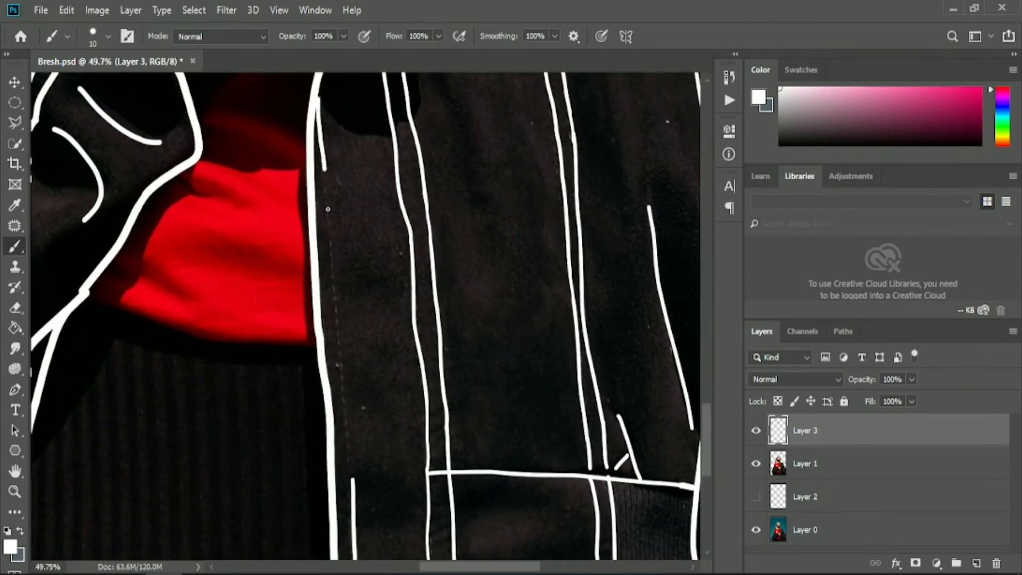
{"action": "left_click_drag", "start_coordinate": [328, 209], "coordinate": [355, 517]}
Fit the whole image in the window (Ctrl+0) and review the line art
{"action": "key", "text": "ctrl+0"}
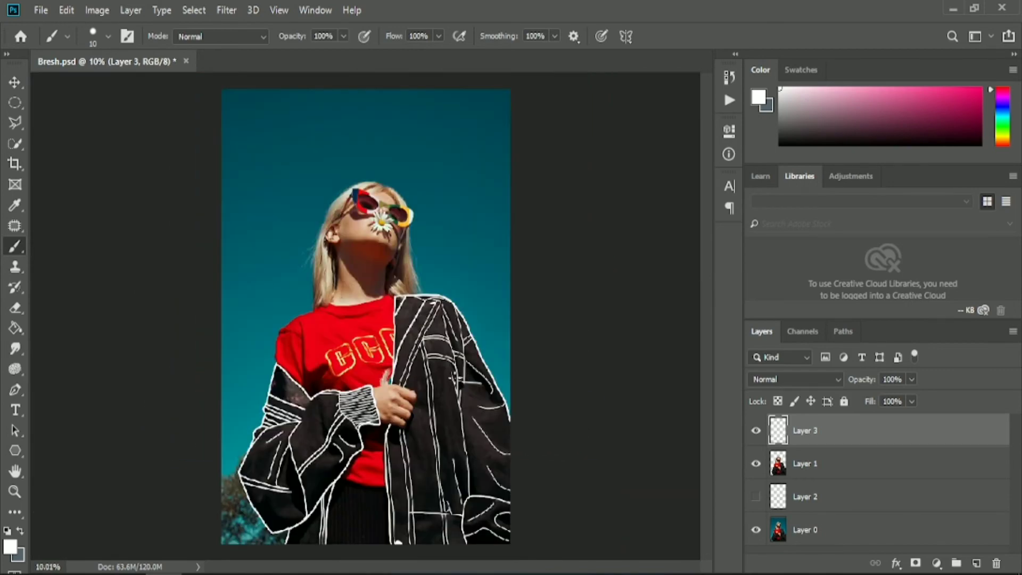
{"action": "scroll", "coordinate": [323, 356], "scroll_direction": "up", "scroll_amount": 3}
{"action": "scroll", "coordinate": [404, 420], "scroll_direction": "down", "scroll_amount": 2}
{"action": "scroll", "coordinate": [485, 482], "scroll_direction": "down", "scroll_amount": 2}
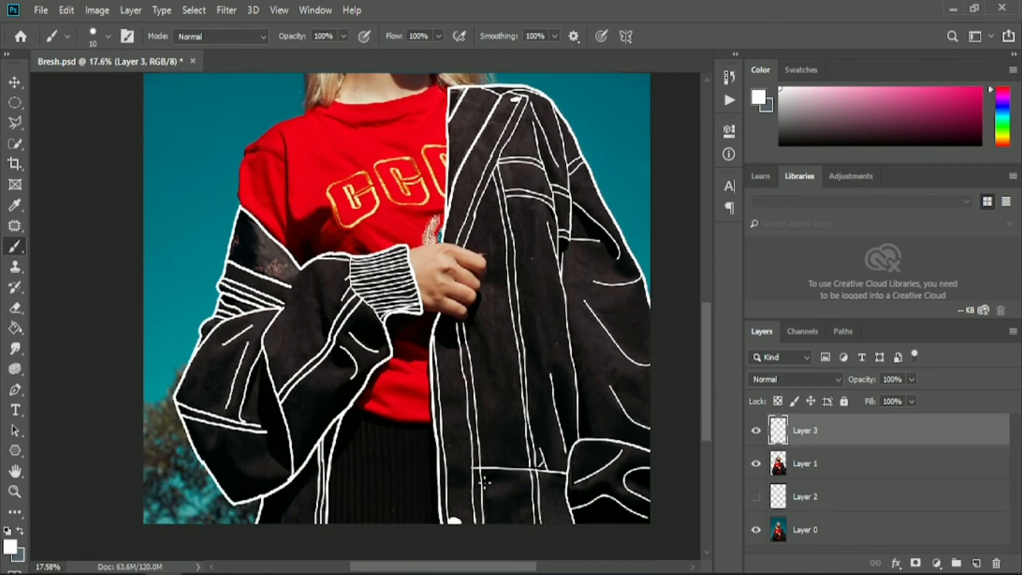
{"action": "scroll", "coordinate": [523, 438], "scroll_direction": "up", "scroll_amount": 2}
{"action": "scroll", "coordinate": [479, 453], "scroll_direction": "up", "scroll_amount": 2}
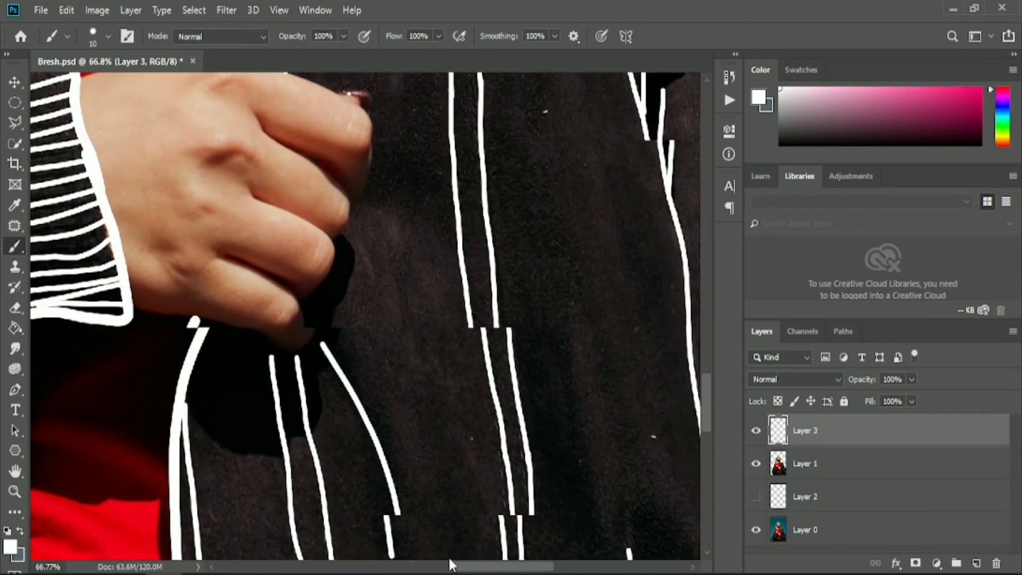
{"action": "scroll", "coordinate": [392, 513], "scroll_direction": "down", "scroll_amount": 1}
{"action": "scroll", "coordinate": [453, 458], "scroll_direction": "down", "scroll_amount": 2}
{"action": "scroll", "coordinate": [490, 415], "scroll_direction": "down", "scroll_amount": 2}
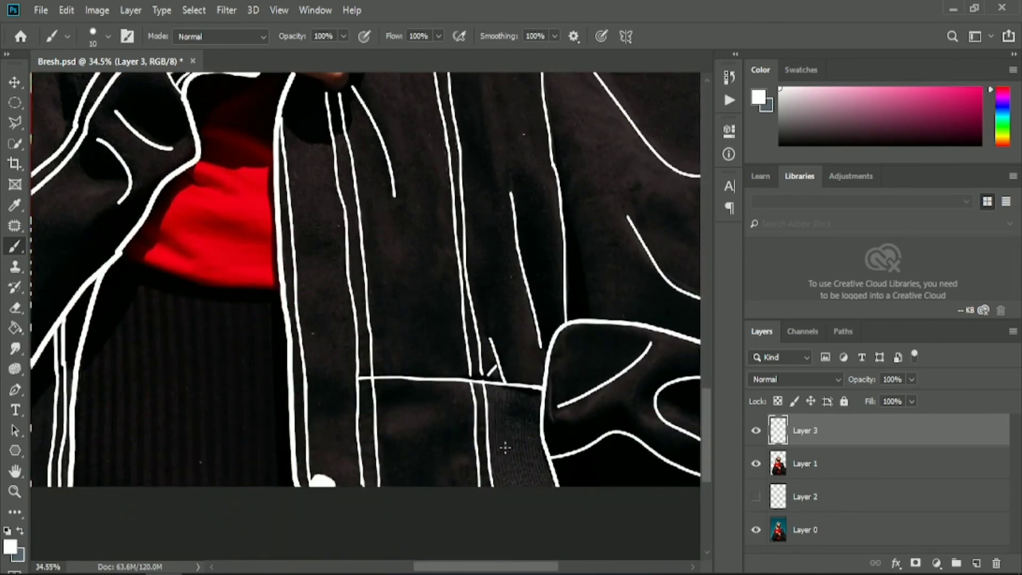
{"action": "scroll", "coordinate": [505, 445], "scroll_direction": "down", "scroll_amount": 3}
{"action": "scroll", "coordinate": [511, 446], "scroll_direction": "down", "scroll_amount": 2}
Make Layer 2 visible and the active layer for editing
{"action": "key", "text": "v"}
{"action": "left_click", "coordinate": [756, 430]}
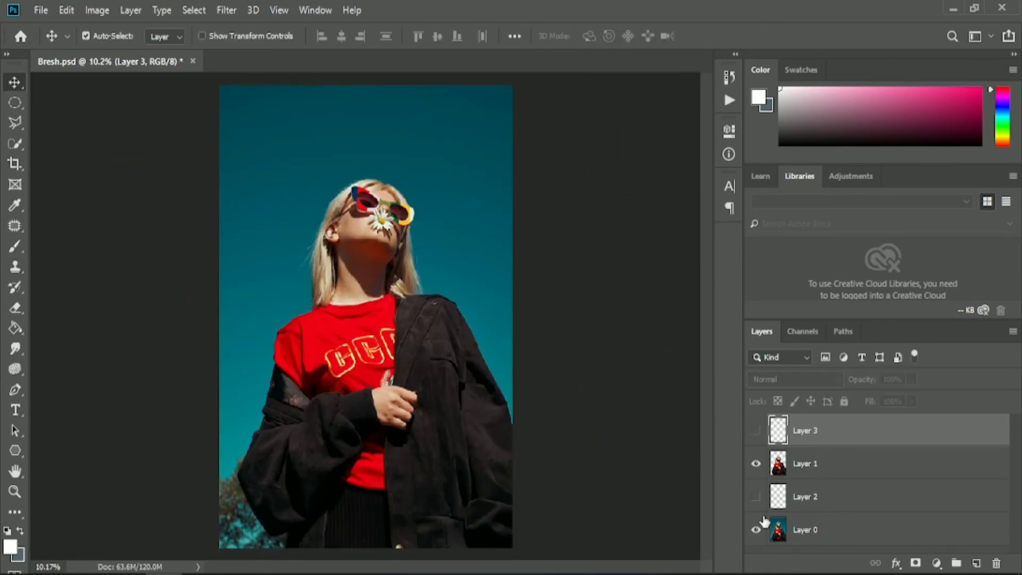
{"action": "left_click", "coordinate": [815, 505]}
{"action": "left_click", "coordinate": [756, 496]}
Paint Bucket fill Layer 2's backdrop, first with grey-blue, then light pink
{"action": "left_click", "coordinate": [19, 531]}
{"action": "key", "text": "g"}
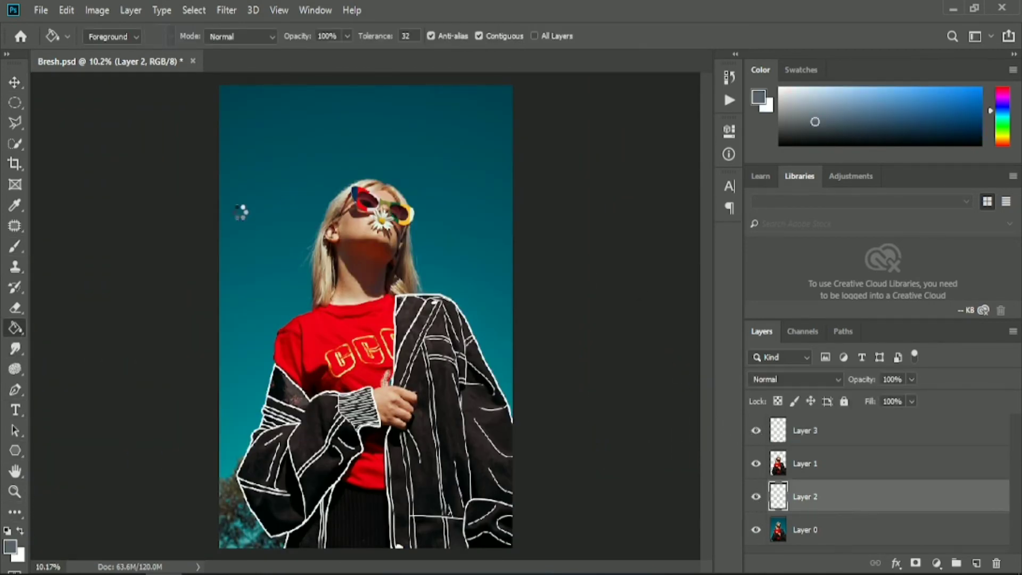
{"action": "left_click", "coordinate": [239, 213]}
{"action": "left_click", "coordinate": [10, 546]}
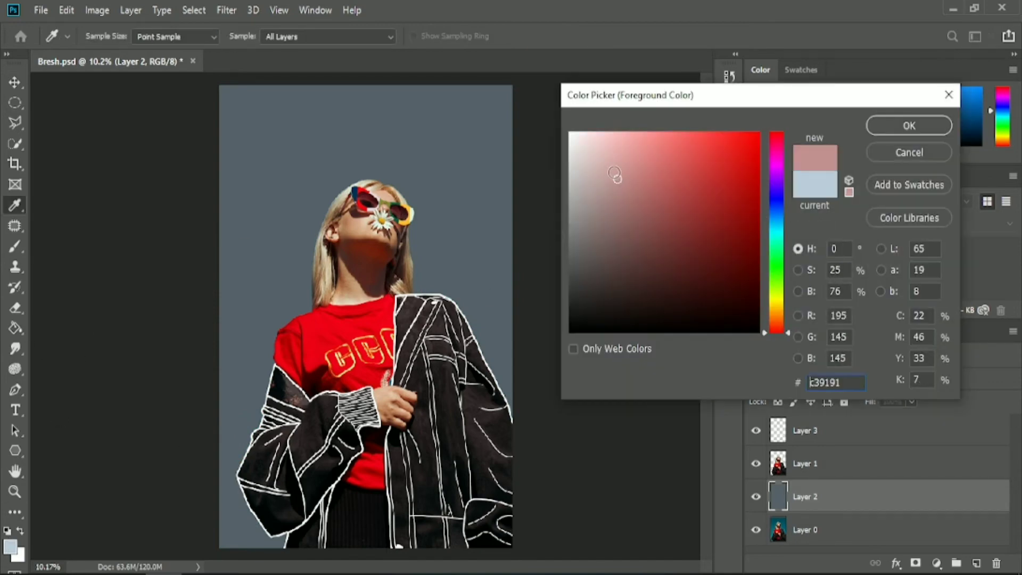
{"action": "left_click_drag", "start_coordinate": [616, 170], "coordinate": [596, 142]}
{"action": "left_click", "coordinate": [907, 125]}
{"action": "left_click", "coordinate": [309, 155]}
Refill the backdrop with light lavender, hex d9d5f6 darkened to #d6d1f9
{"action": "left_click", "coordinate": [9, 547]}
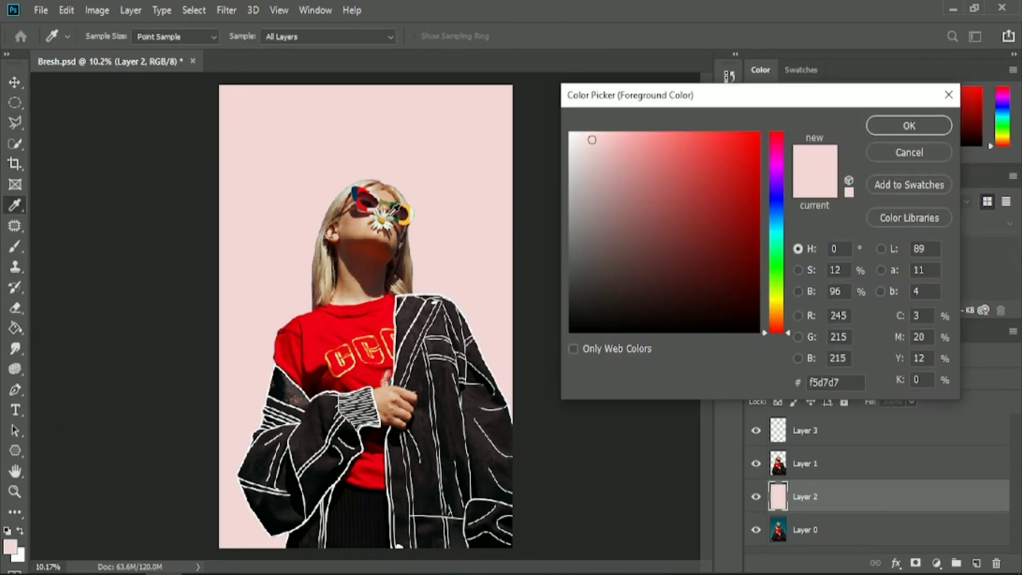
{"action": "left_click", "coordinate": [374, 333]}
{"action": "left_click", "coordinate": [340, 317]}
{"action": "type", "text": "d9d5f6"}
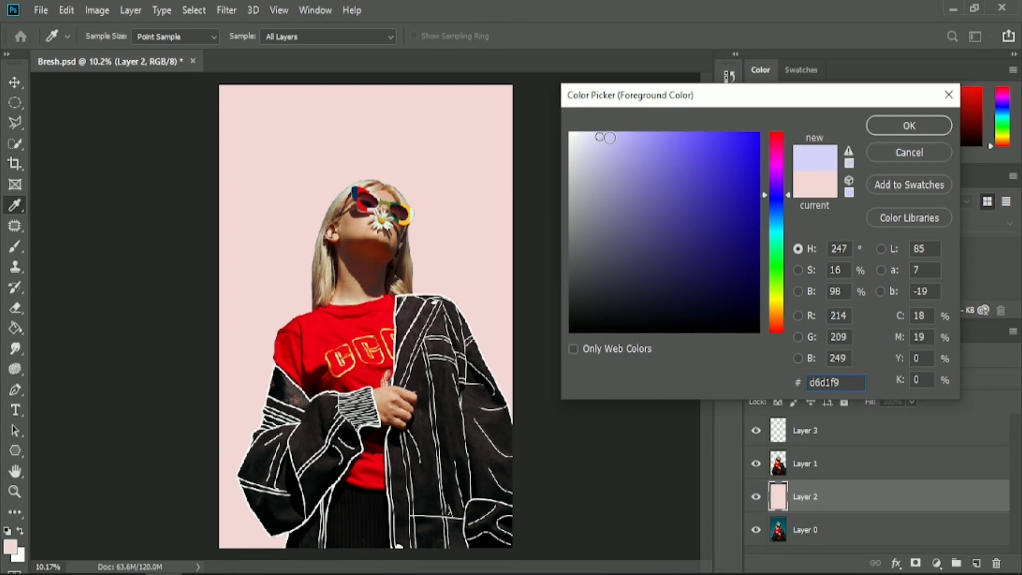
{"action": "left_click_drag", "start_coordinate": [600, 137], "coordinate": [595, 159]}
{"action": "key", "text": "Return"}
{"action": "left_click", "coordinate": [465, 135]}
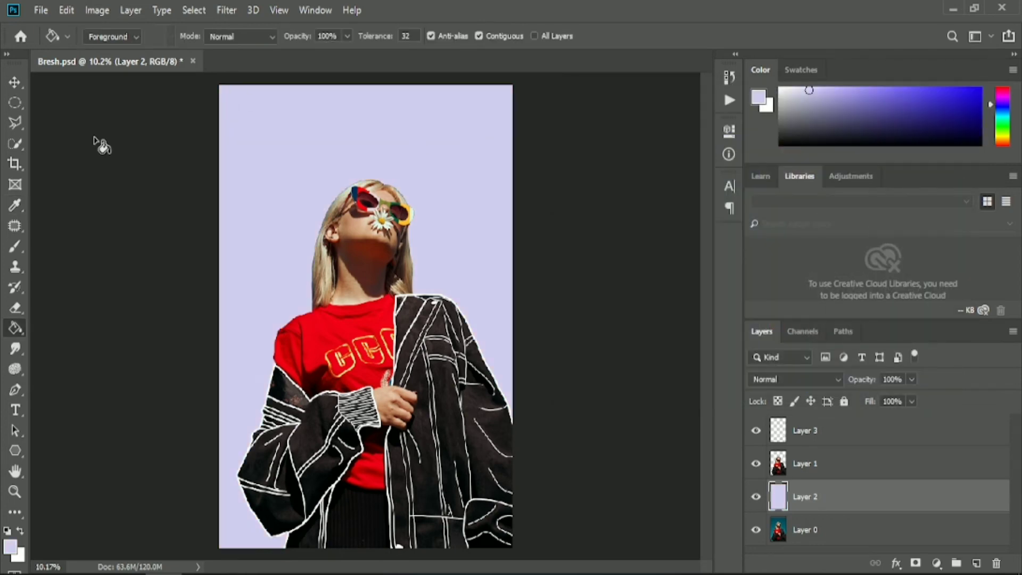
{"action": "left_click", "coordinate": [14, 308]}
Set the eraser to a 72 px hard round brush
{"action": "scroll", "coordinate": [309, 341], "scroll_direction": "up", "scroll_amount": 5}
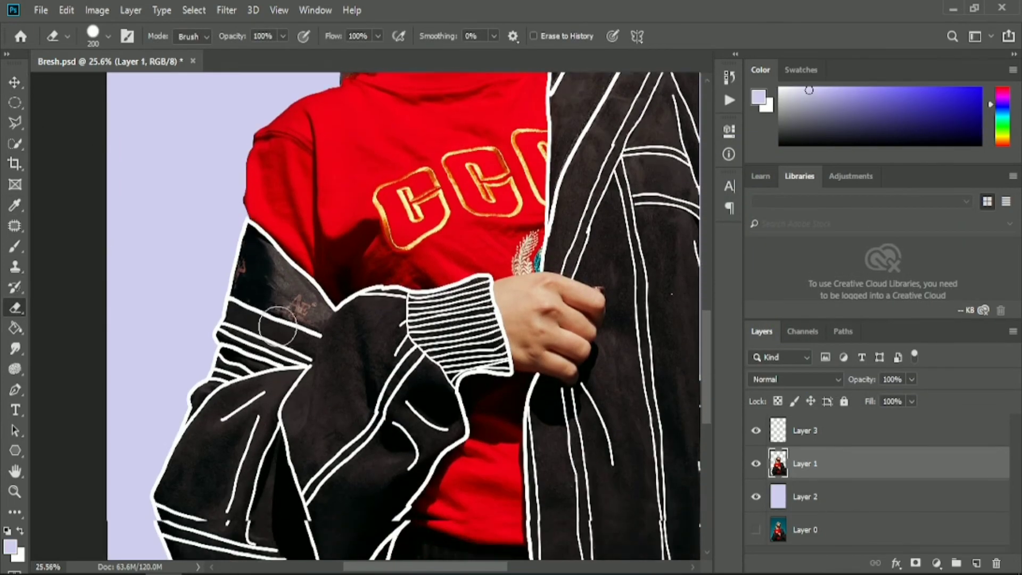
{"action": "left_click", "coordinate": [107, 36]}
{"action": "left_click", "coordinate": [349, 306]}
{"action": "left_click", "coordinate": [107, 36]}
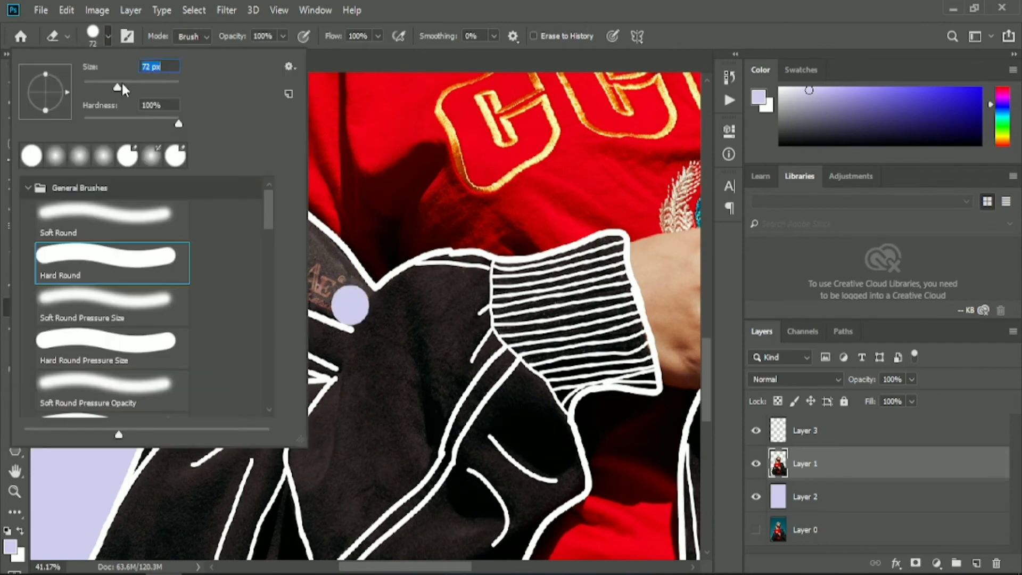
Erase the jacket fabric along the left shoulder's white outline on Layer 1
{"action": "left_click", "coordinate": [337, 344]}
{"action": "left_click_drag", "start_coordinate": [240, 125], "coordinate": [243, 256]}
{"action": "scroll", "coordinate": [243, 256], "scroll_direction": "up", "scroll_amount": 3}
{"action": "mouse_move", "coordinate": [246, 114]}
{"action": "left_mouse_down"}
{"action": "mouse_move", "coordinate": [285, 171]}
{"action": "mouse_move", "coordinate": [399, 272]}
{"action": "left_mouse_up"}
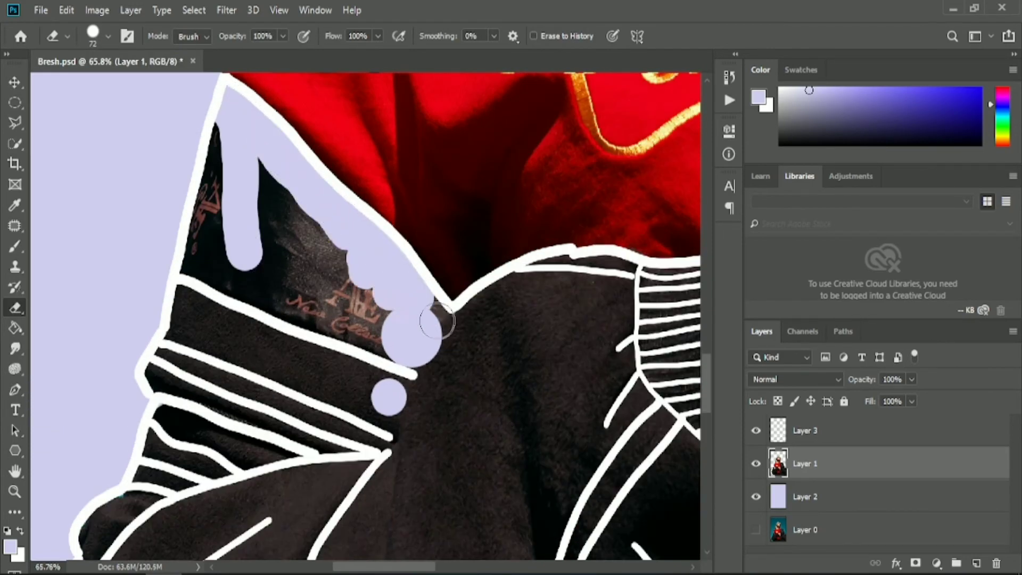
{"action": "left_click_drag", "start_coordinate": [507, 290], "coordinate": [567, 269]}
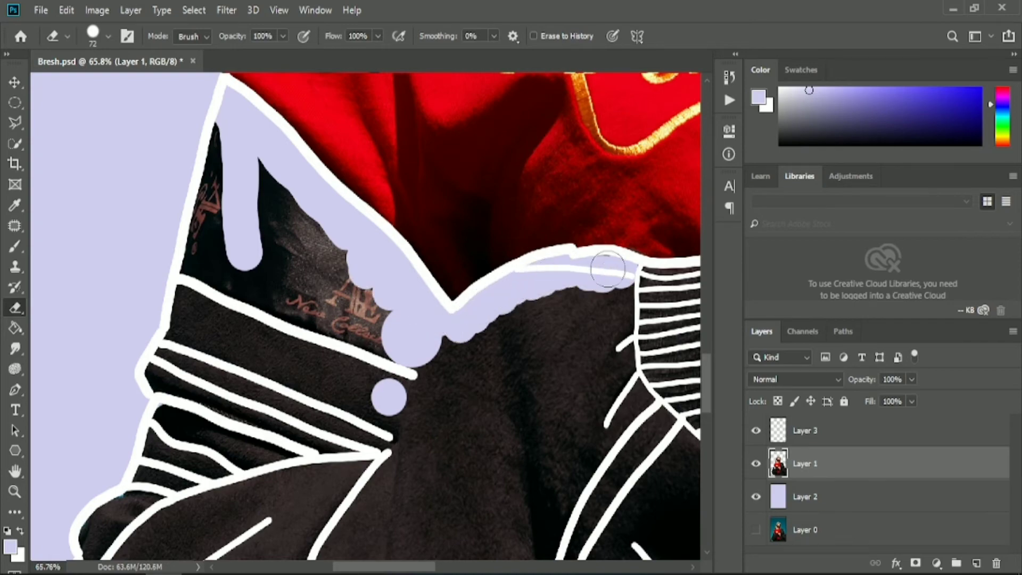
{"action": "scroll", "coordinate": [607, 269], "scroll_direction": "down", "scroll_amount": 3}
{"action": "scroll", "coordinate": [509, 413], "scroll_direction": "down", "scroll_amount": 2}
{"action": "key", "text": "w"}
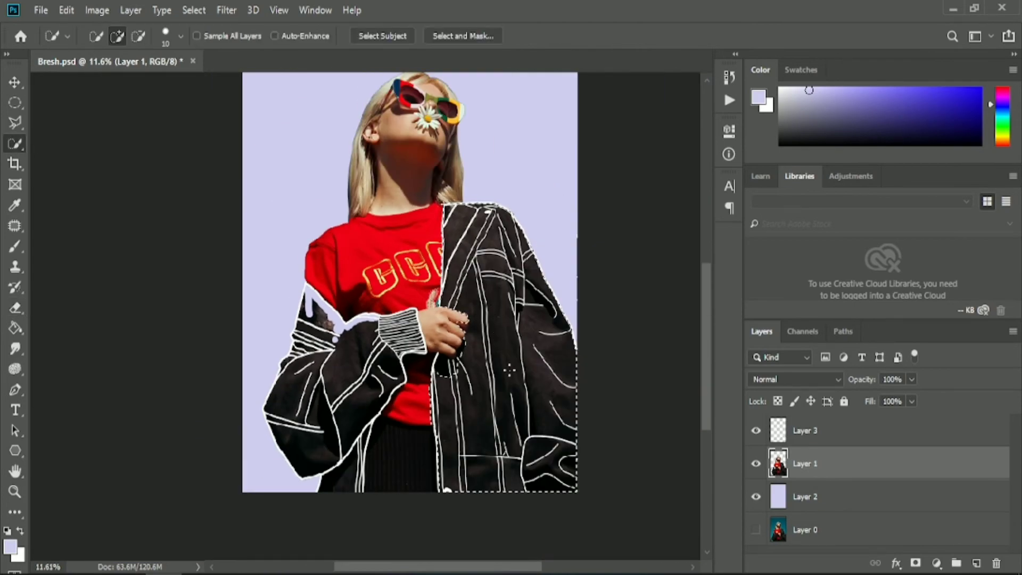
Set the eraser to 5000 px and erase the selected jacket front panel
{"action": "scroll", "coordinate": [514, 349], "scroll_direction": "up", "scroll_amount": 3}
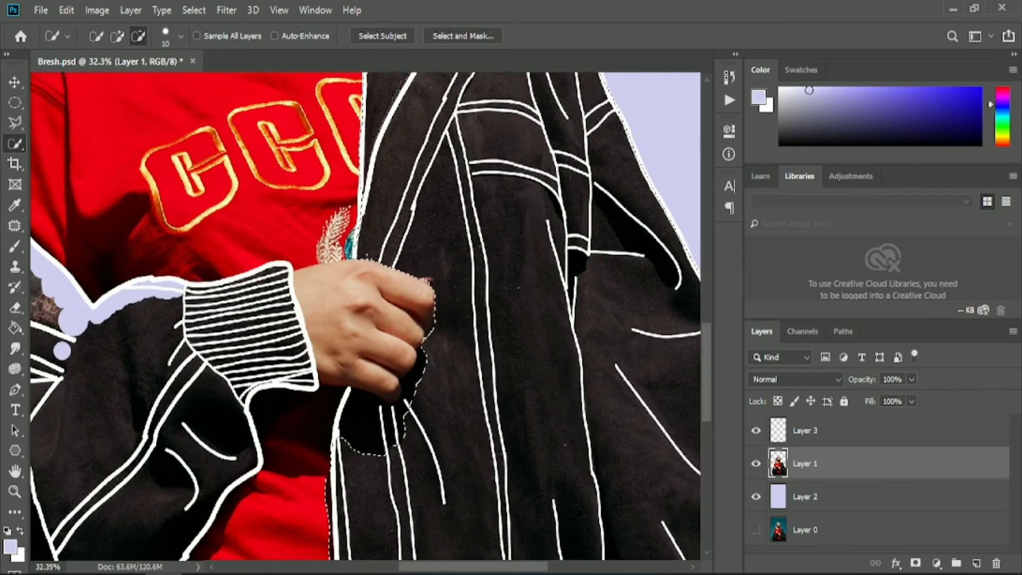
{"action": "scroll", "coordinate": [516, 328], "scroll_direction": "down", "scroll_amount": 4}
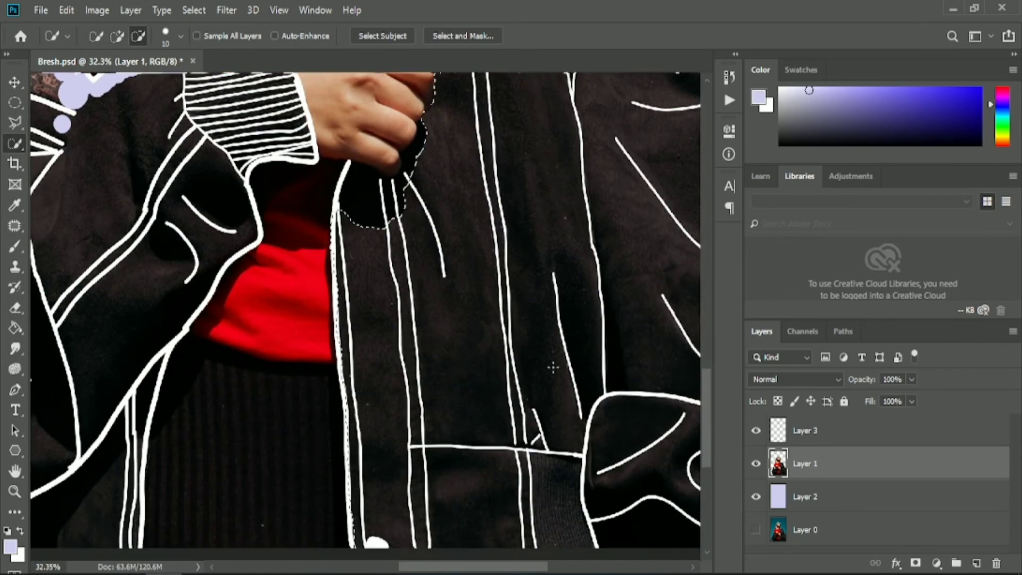
{"action": "scroll", "coordinate": [555, 366], "scroll_direction": "up", "scroll_amount": 2}
{"action": "scroll", "coordinate": [555, 366], "scroll_direction": "up", "scroll_amount": 3}
{"action": "scroll", "coordinate": [555, 366], "scroll_direction": "up", "scroll_amount": 2}
{"action": "scroll", "coordinate": [555, 366], "scroll_direction": "up", "scroll_amount": 2}
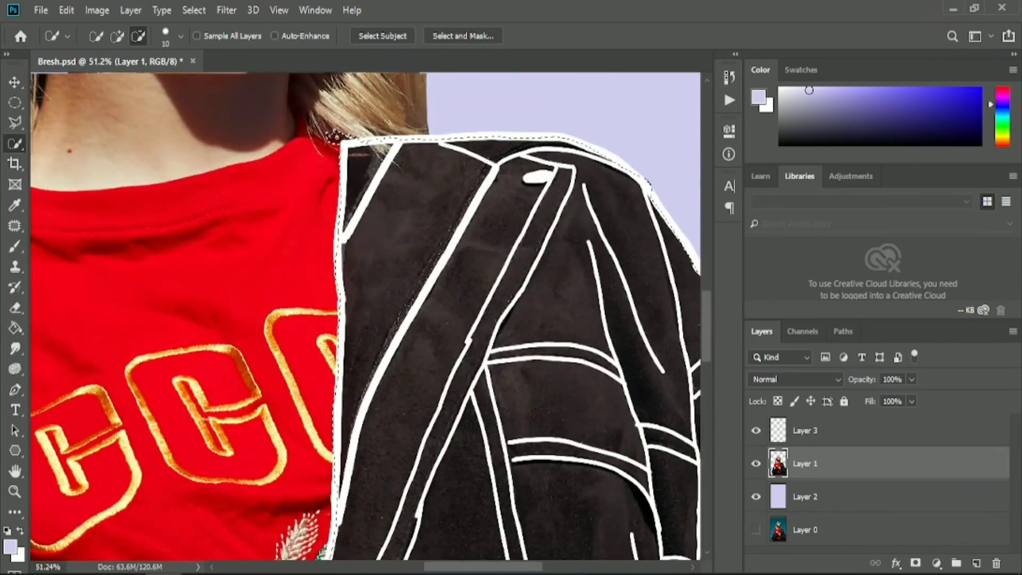
{"action": "scroll", "coordinate": [493, 125], "scroll_direction": "down", "scroll_amount": 10}
{"action": "key", "text": "e"}
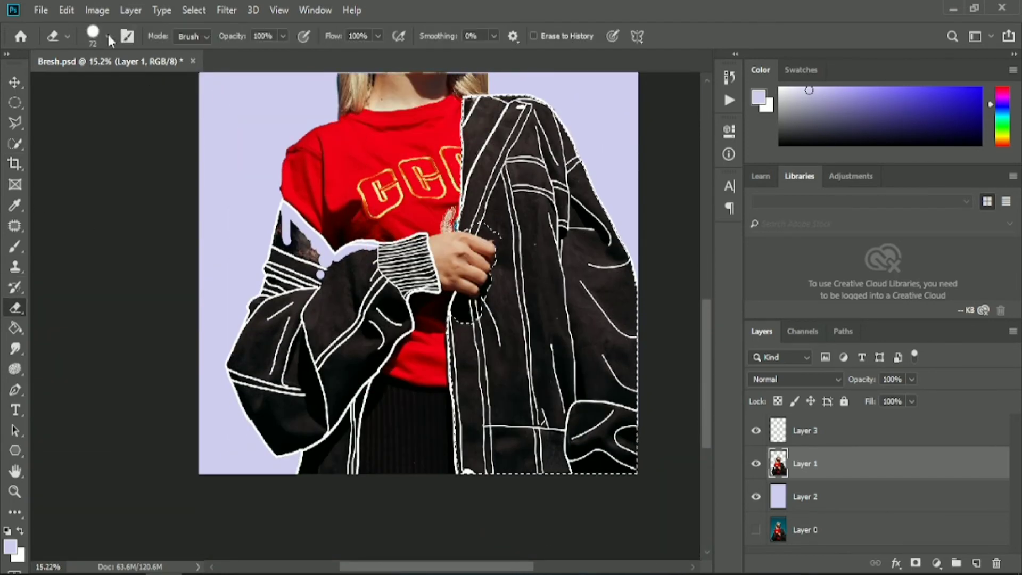
{"action": "left_click", "coordinate": [108, 36]}
{"action": "key", "text": "Escape"}
{"action": "left_click", "coordinate": [108, 36]}
{"action": "type", "text": "5000"}
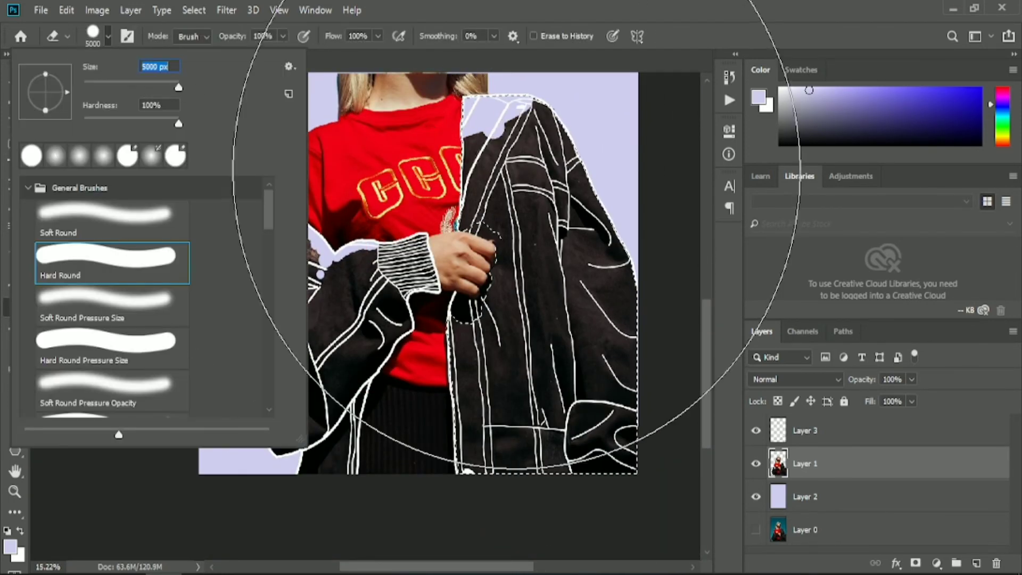
{"action": "key", "text": "Return"}
{"action": "left_click", "coordinate": [517, 288]}
{"action": "left_click", "coordinate": [108, 36]}
Quick Select the left sleeve, adding it to the selection
{"action": "key", "text": "Escape"}
{"action": "key", "text": "w"}
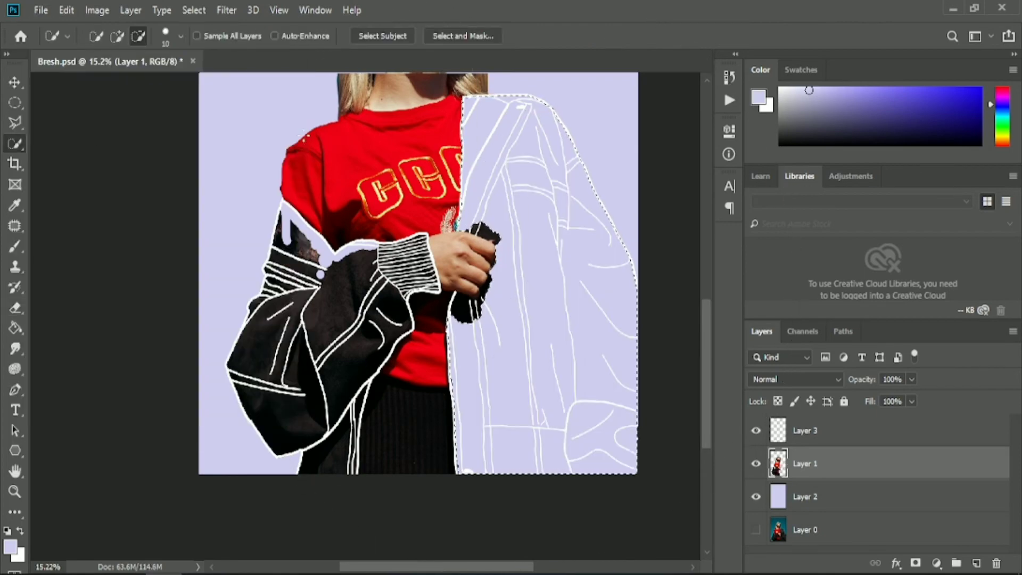
{"action": "scroll", "coordinate": [325, 366], "scroll_direction": "up", "scroll_amount": 2}
{"action": "scroll", "coordinate": [325, 366], "scroll_direction": "up", "scroll_amount": 2}
{"action": "scroll", "coordinate": [326, 238], "scroll_direction": "up", "scroll_amount": 1}
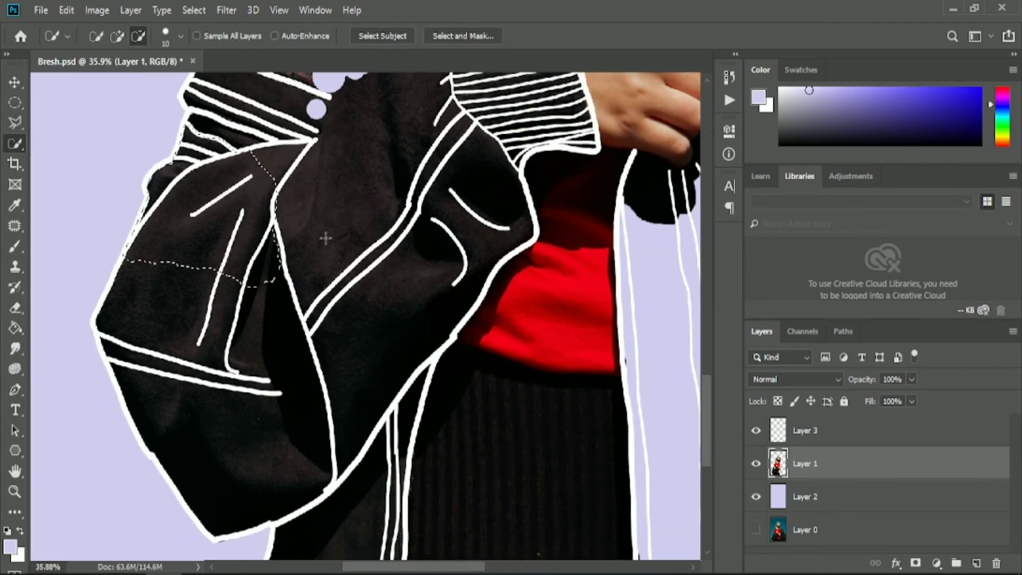
{"action": "left_click", "coordinate": [117, 36]}
{"action": "scroll", "coordinate": [338, 229], "scroll_direction": "down", "scroll_amount": 2}
{"action": "left_click", "coordinate": [334, 288]}
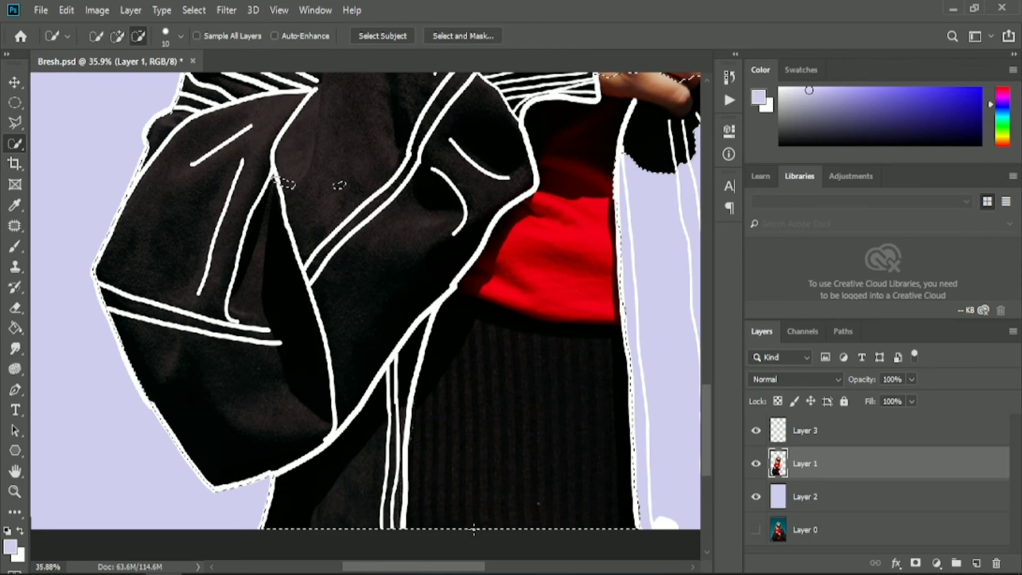
{"action": "left_click_drag", "start_coordinate": [473, 529], "coordinate": [287, 255]}
{"action": "scroll", "coordinate": [505, 200], "scroll_direction": "up", "scroll_amount": 1}
{"action": "scroll", "coordinate": [504, 200], "scroll_direction": "up", "scroll_amount": 1}
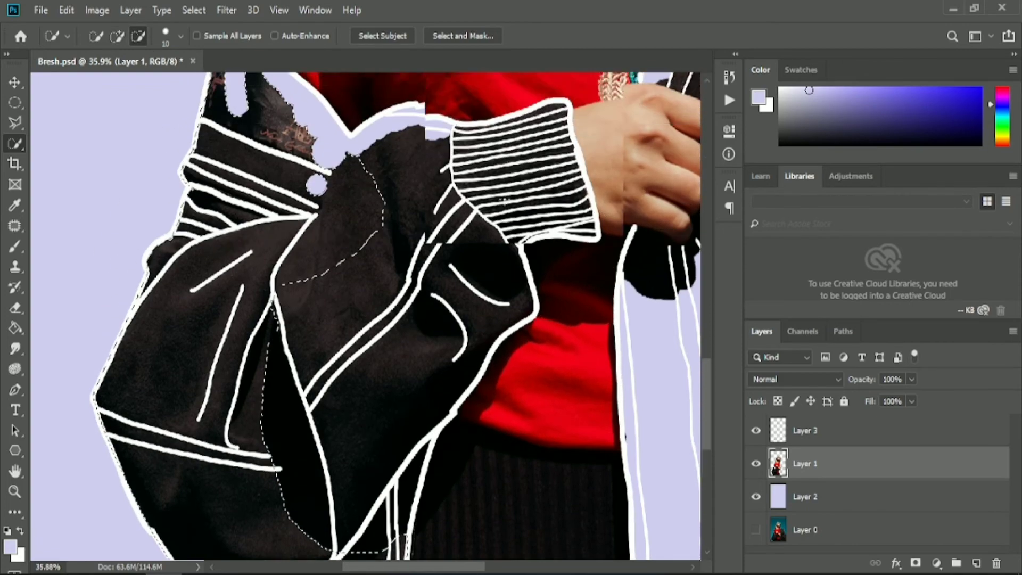
{"action": "scroll", "coordinate": [505, 200], "scroll_direction": "down", "scroll_amount": 2}
Erase the left sleeve fabric inside the selection, then deselect
{"action": "left_click", "coordinate": [15, 308]}
{"action": "scroll", "coordinate": [233, 105], "scroll_direction": "down", "scroll_amount": 1}
{"action": "scroll", "coordinate": [233, 105], "scroll_direction": "down", "scroll_amount": 1}
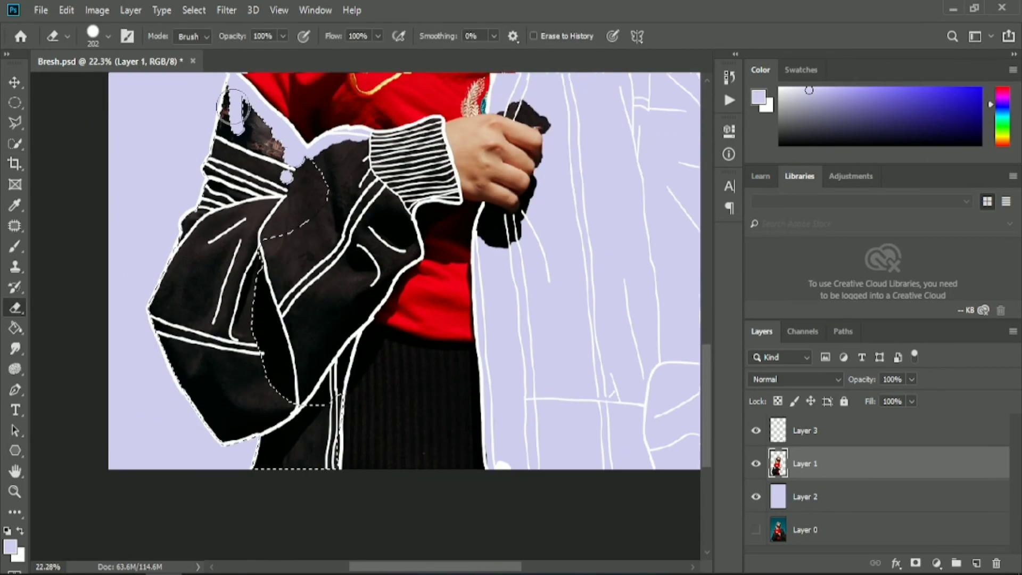
{"action": "mouse_move", "coordinate": [232, 105]}
{"action": "left_mouse_down"}
{"action": "mouse_move", "coordinate": [282, 451]}
{"action": "mouse_move", "coordinate": [234, 287]}
{"action": "left_mouse_up"}
{"action": "key", "text": "w"}
{"action": "key", "text": "ctrl+d"}
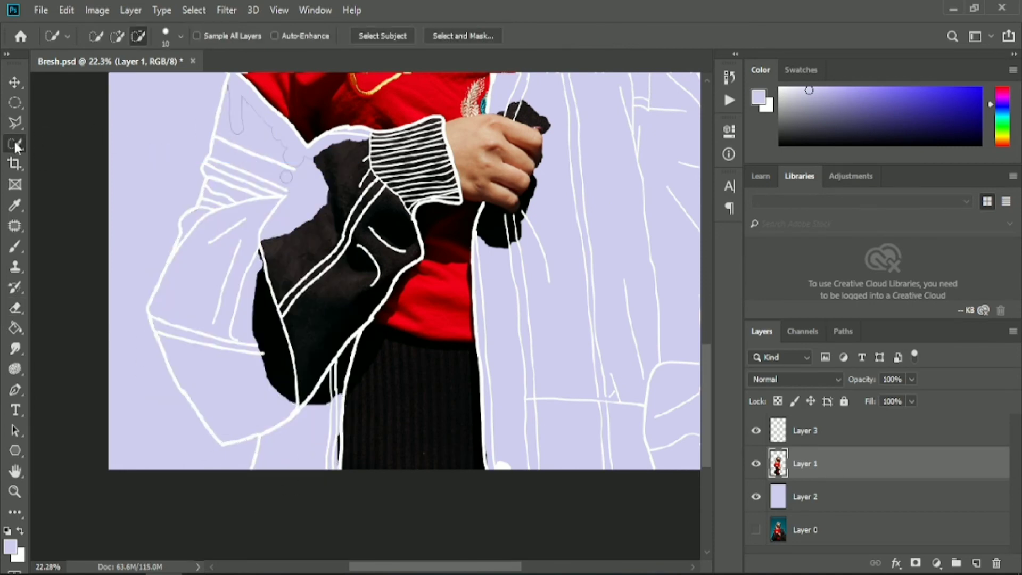
Erase the remaining black sleeve fabric and the black showing through the striped cuff
{"action": "left_click", "coordinate": [15, 309]}
{"action": "mouse_move", "coordinate": [263, 135]}
{"action": "left_mouse_down"}
{"action": "mouse_move", "coordinate": [394, 160]}
{"action": "mouse_move", "coordinate": [279, 218]}
{"action": "left_mouse_up"}
{"action": "scroll", "coordinate": [324, 440], "scroll_direction": "up", "scroll_amount": 3}
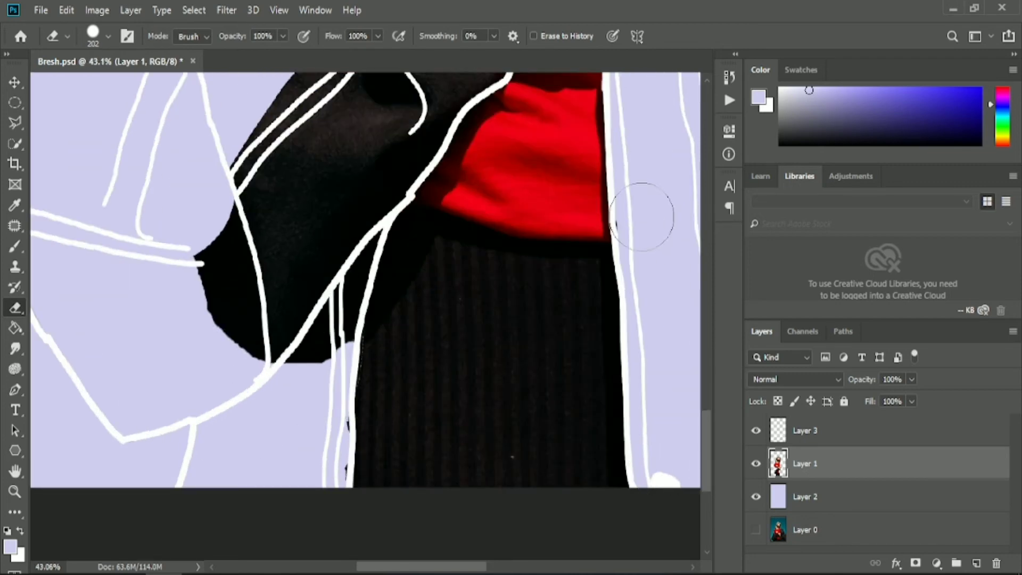
{"action": "mouse_move", "coordinate": [279, 359]}
{"action": "left_mouse_down"}
{"action": "mouse_move", "coordinate": [342, 164]}
{"action": "mouse_move", "coordinate": [337, 274]}
{"action": "mouse_move", "coordinate": [365, 114]}
{"action": "left_mouse_up"}
{"action": "scroll", "coordinate": [293, 273], "scroll_direction": "up", "scroll_amount": 2}
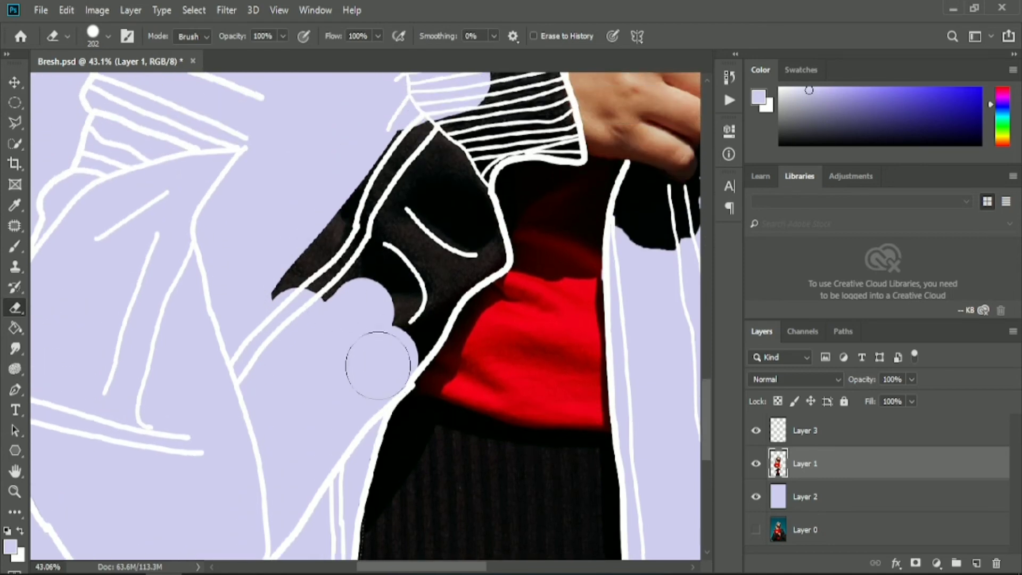
{"action": "scroll", "coordinate": [482, 207], "scroll_direction": "up", "scroll_amount": 2}
{"action": "mouse_move", "coordinate": [308, 266]}
{"action": "left_mouse_down"}
{"action": "mouse_move", "coordinate": [495, 207]}
{"action": "mouse_move", "coordinate": [486, 258]}
{"action": "mouse_move", "coordinate": [417, 142]}
{"action": "left_mouse_up"}
{"action": "scroll", "coordinate": [417, 141], "scroll_direction": "up", "scroll_amount": 5}
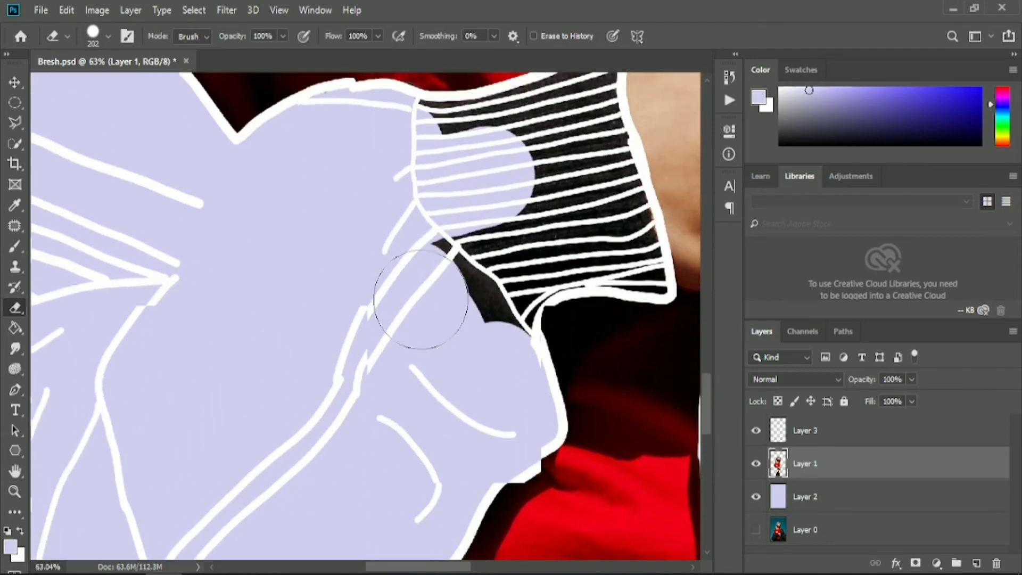
{"action": "mouse_move", "coordinate": [349, 174]}
{"action": "left_mouse_down"}
{"action": "mouse_move", "coordinate": [433, 171]}
{"action": "mouse_move", "coordinate": [467, 194]}
{"action": "mouse_move", "coordinate": [570, 148]}
{"action": "mouse_move", "coordinate": [598, 223]}
{"action": "mouse_move", "coordinate": [589, 269]}
{"action": "mouse_move", "coordinate": [612, 287]}
{"action": "mouse_move", "coordinate": [486, 334]}
{"action": "left_mouse_up"}
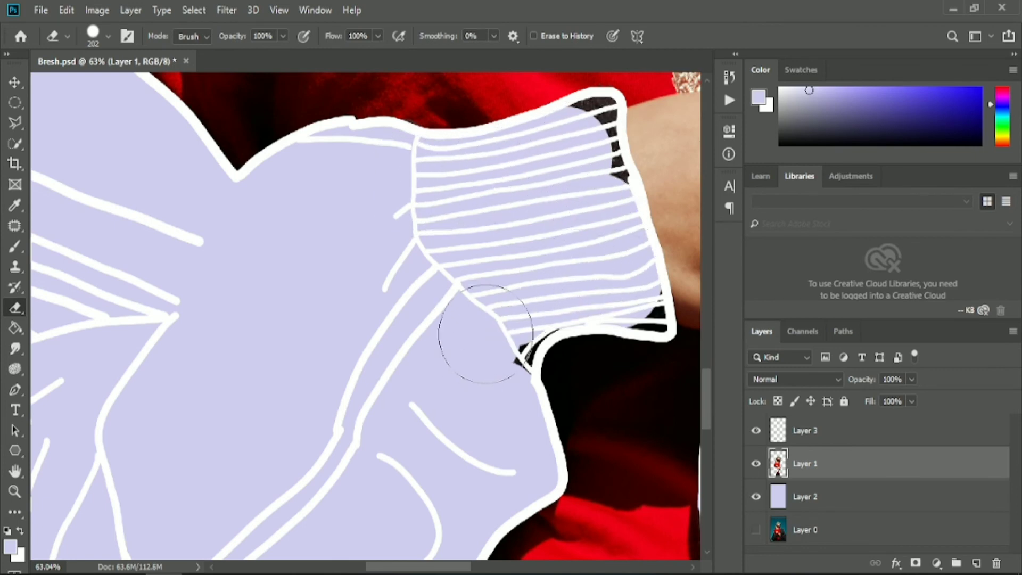
Shrink the eraser to 108 px and review the erased sleeve
{"action": "right_click", "coordinate": [331, 74]}
{"action": "key", "text": "Return"}
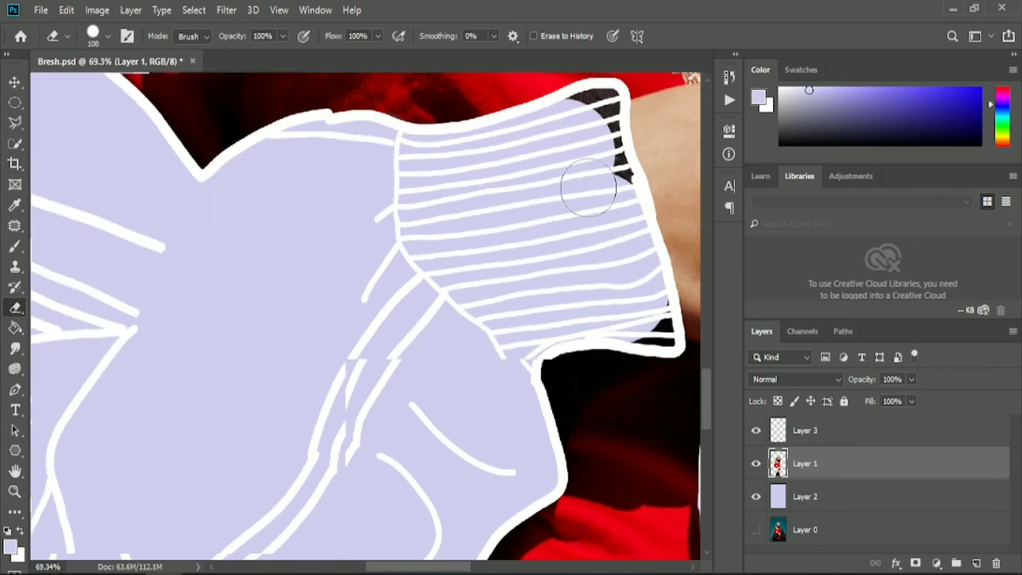
{"action": "scroll", "coordinate": [590, 104], "scroll_direction": "up", "scroll_amount": 2}
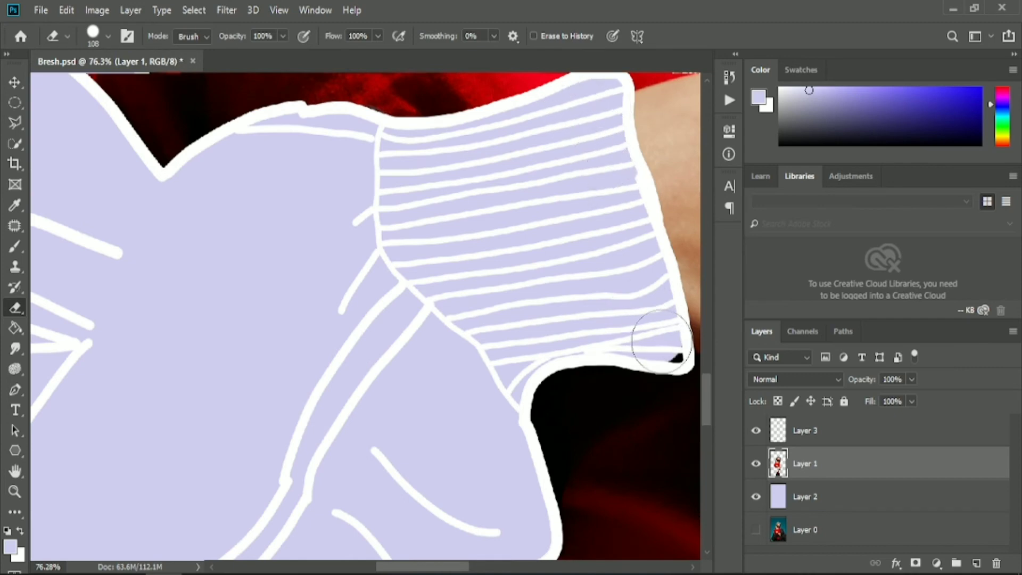
{"action": "scroll", "coordinate": [662, 342], "scroll_direction": "down", "scroll_amount": 2}
{"action": "scroll", "coordinate": [343, 388], "scroll_direction": "down", "scroll_amount": 3}
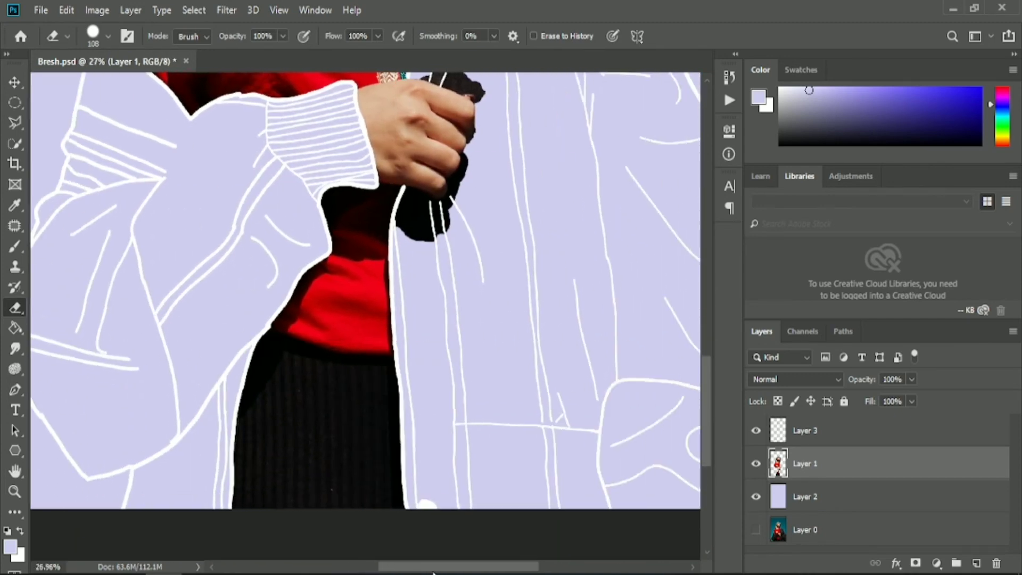
{"action": "scroll", "coordinate": [352, 293], "scroll_direction": "up", "scroll_amount": 2}
{"action": "scroll", "coordinate": [341, 319], "scroll_direction": "up", "scroll_amount": 1}
{"action": "scroll", "coordinate": [298, 250], "scroll_direction": "up", "scroll_amount": 2}
Quick-select the hand gripping the jacket on Layer 1
{"action": "left_click", "coordinate": [15, 144]}
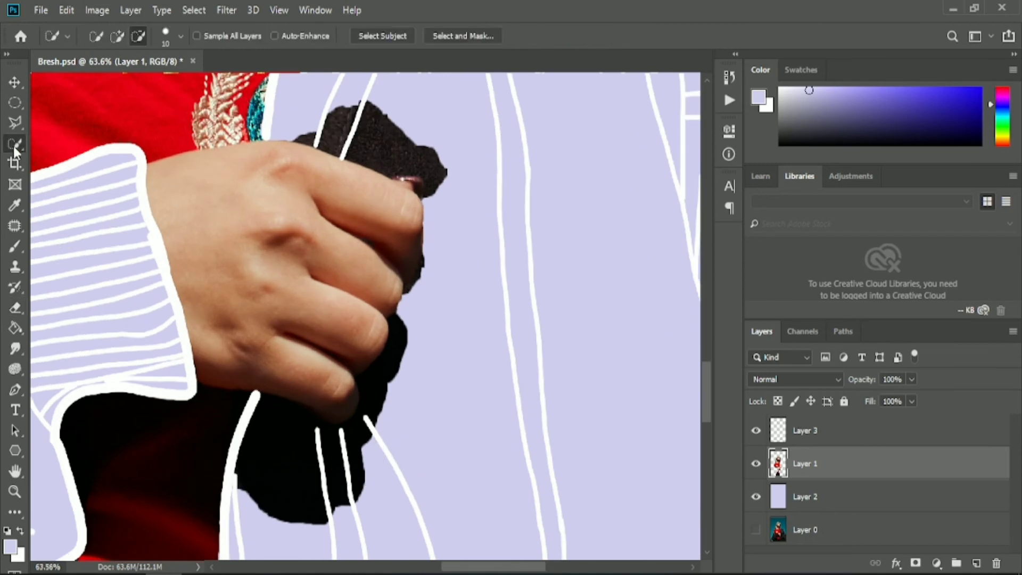
{"action": "mouse_move", "coordinate": [223, 344]}
{"action": "left_mouse_down"}
{"action": "mouse_move", "coordinate": [373, 353]}
{"action": "mouse_move", "coordinate": [292, 380]}
{"action": "mouse_move", "coordinate": [239, 365]}
{"action": "mouse_move", "coordinate": [271, 392]}
{"action": "mouse_move", "coordinate": [350, 410]}
{"action": "left_mouse_up"}
{"action": "scroll", "coordinate": [292, 380], "scroll_direction": "up", "scroll_amount": 1}
{"action": "scroll", "coordinate": [373, 351], "scroll_direction": "up", "scroll_amount": 1}
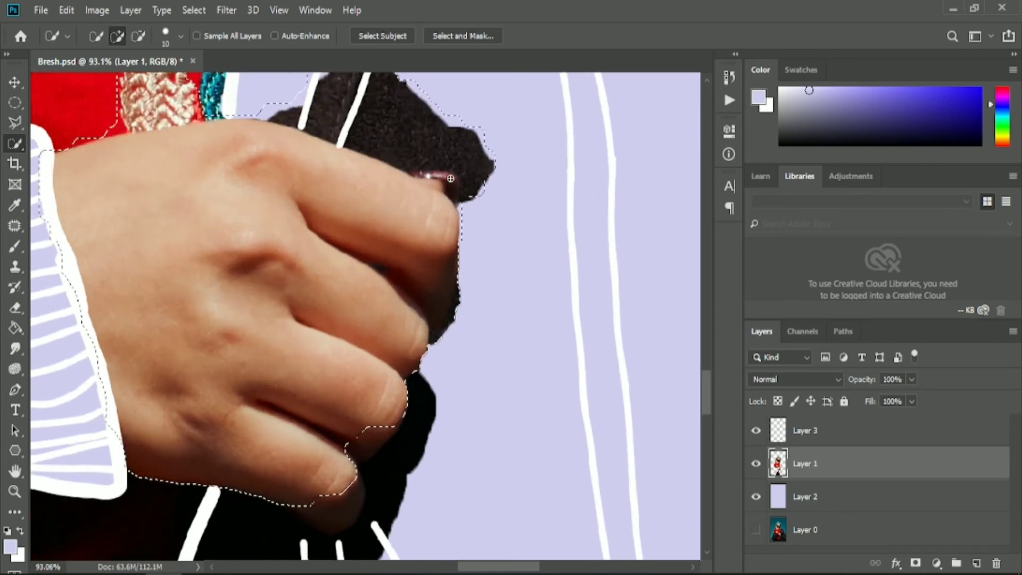
{"action": "scroll", "coordinate": [367, 366], "scroll_direction": "up", "scroll_amount": 1}
{"action": "scroll", "coordinate": [367, 365], "scroll_direction": "up", "scroll_amount": 1}
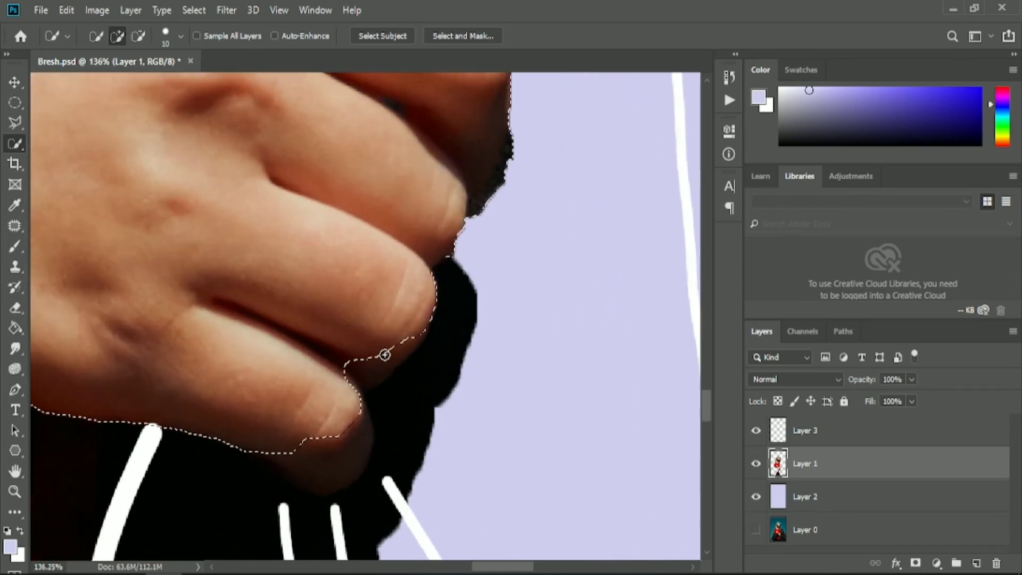
{"action": "scroll", "coordinate": [383, 354], "scroll_direction": "down", "scroll_amount": 3}
Erase the black fabric blob above the fist and along its lower edge
{"action": "key", "text": "e"}
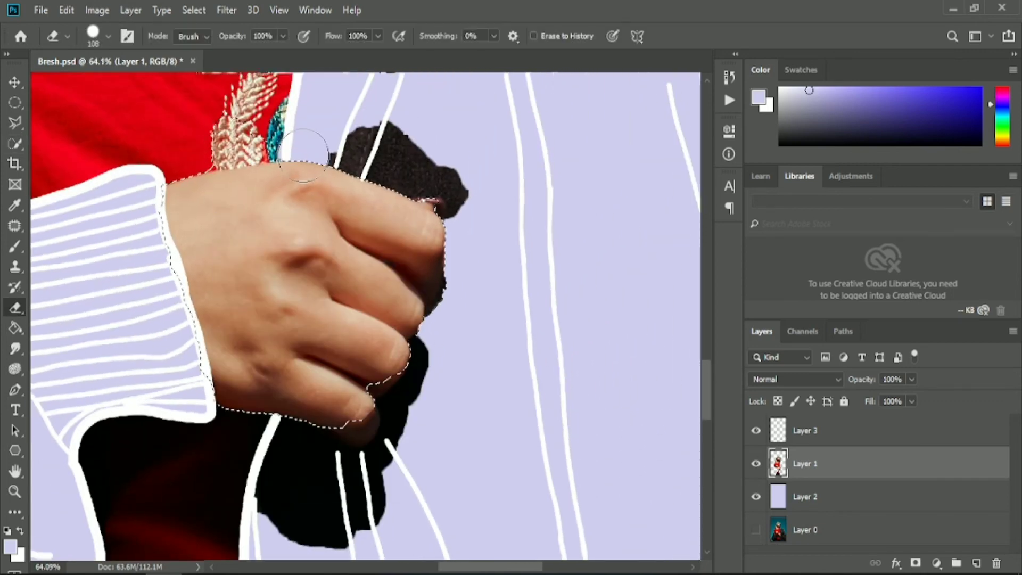
{"action": "left_click_drag", "start_coordinate": [442, 197], "coordinate": [364, 130]}
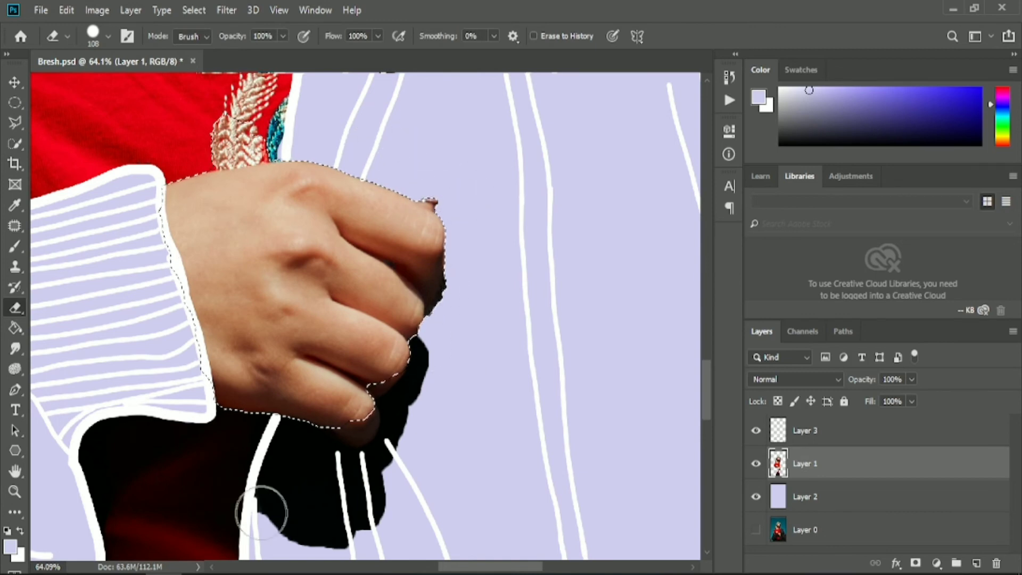
{"action": "left_click_drag", "start_coordinate": [261, 512], "coordinate": [319, 530]}
{"action": "key", "text": "ctrl+z"}
{"action": "key", "text": "ctrl+z"}
{"action": "mouse_move", "coordinate": [272, 484]}
{"action": "left_mouse_down"}
{"action": "mouse_move", "coordinate": [282, 476]}
{"action": "mouse_move", "coordinate": [309, 487]}
{"action": "left_mouse_up"}
{"action": "scroll", "coordinate": [309, 487], "scroll_direction": "up", "scroll_amount": 3}
{"action": "left_click_drag", "start_coordinate": [468, 251], "coordinate": [474, 266]}
Erase the black fabric at the fingertip edge, then deselect the hand
{"action": "right_click", "coordinate": [474, 267]}
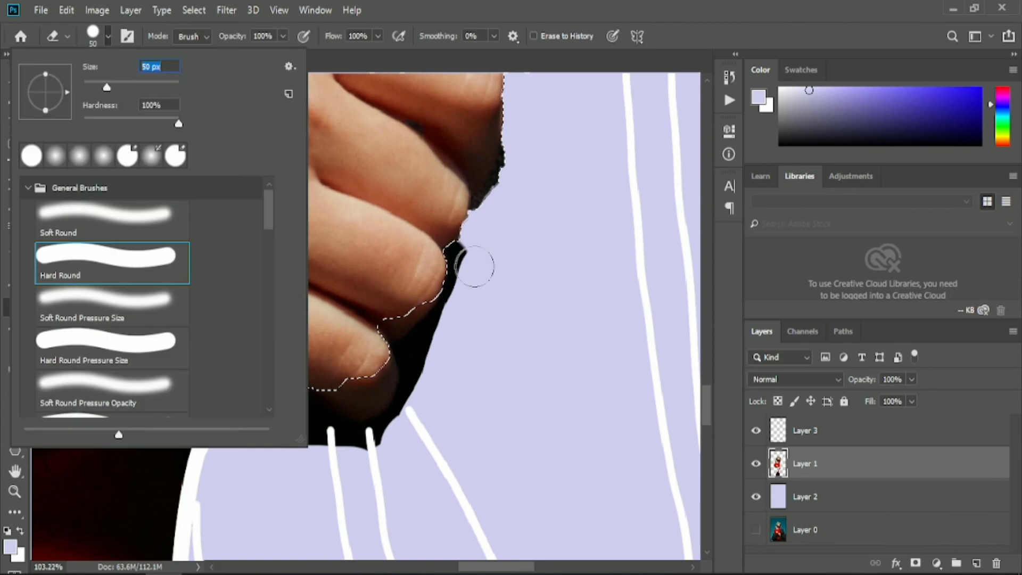
{"action": "key", "text": "Return"}
{"action": "scroll", "coordinate": [470, 290], "scroll_direction": "up", "scroll_amount": 3}
{"action": "left_click_drag", "start_coordinate": [456, 231], "coordinate": [495, 205]}
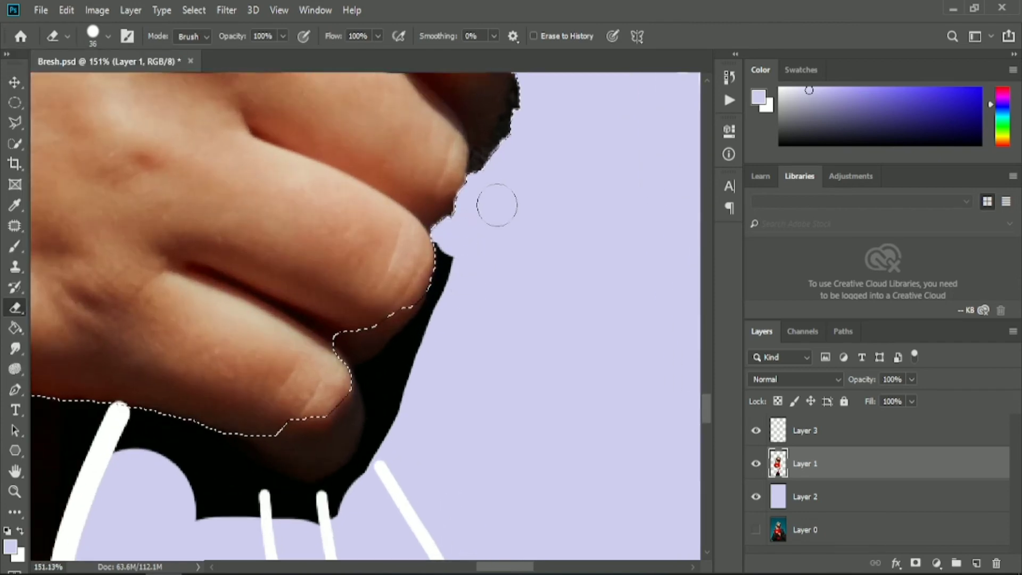
{"action": "left_click", "coordinate": [15, 145]}
{"action": "key", "text": "ctrl+d"}
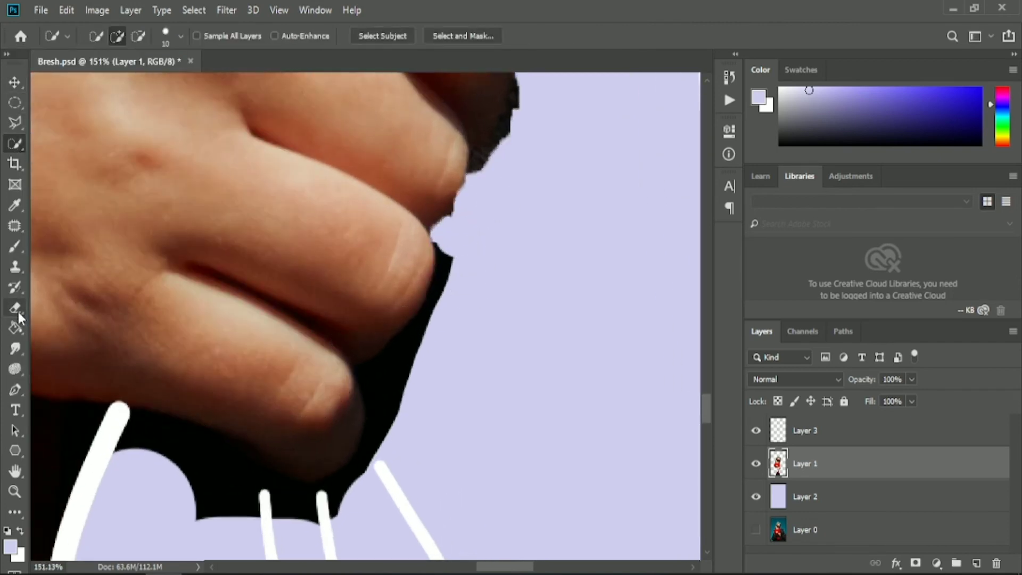
Smooth away bites along the lower edge of the remaining black area
{"action": "left_click", "coordinate": [15, 308]}
{"action": "scroll", "coordinate": [456, 276], "scroll_direction": "up", "scroll_amount": 1}
{"action": "scroll", "coordinate": [549, 179], "scroll_direction": "up", "scroll_amount": 2}
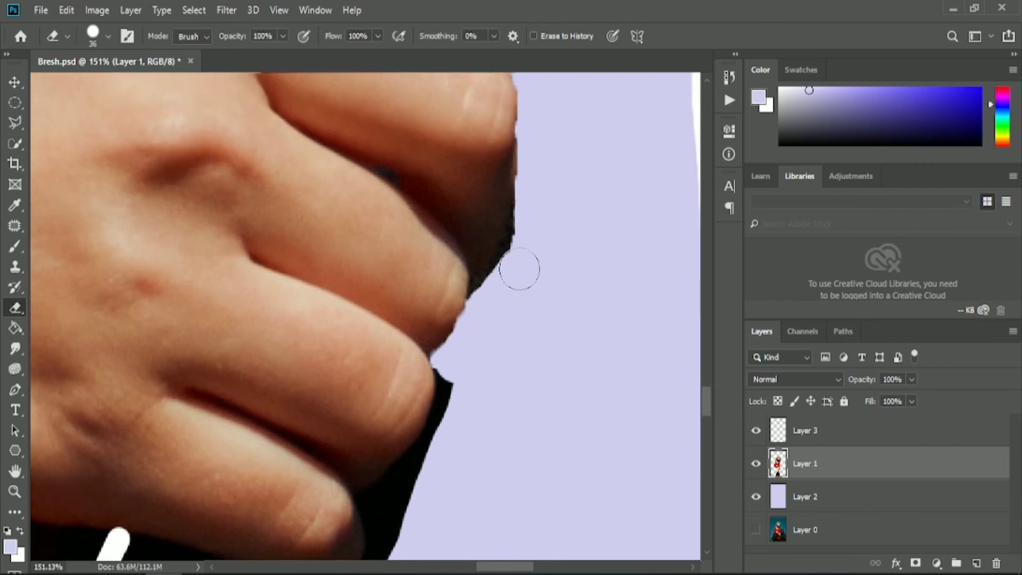
{"action": "scroll", "coordinate": [160, 375], "scroll_direction": "down", "scroll_amount": 4}
{"action": "left_click_drag", "start_coordinate": [147, 380], "coordinate": [351, 471]}
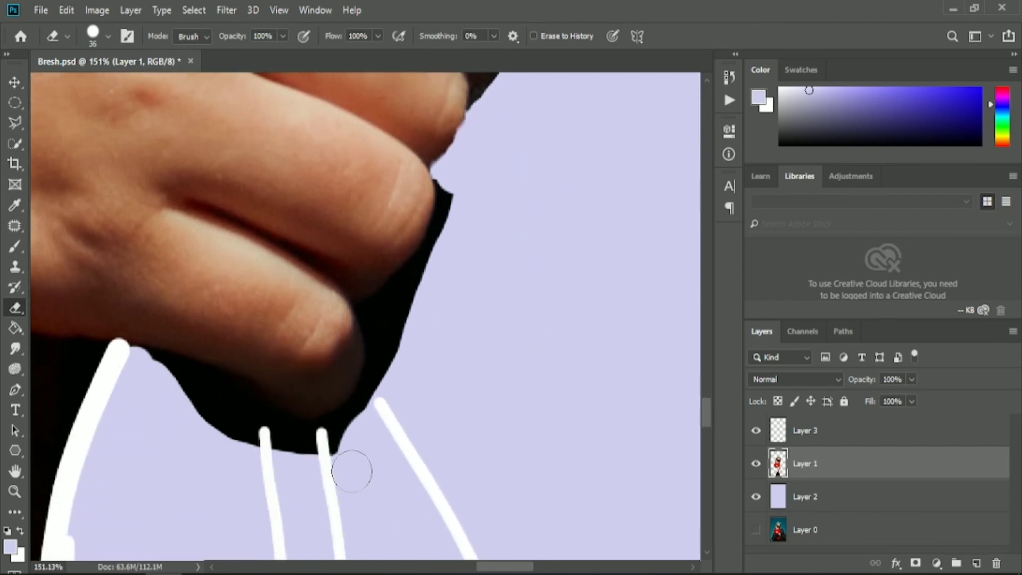
{"action": "left_click_drag", "start_coordinate": [150, 371], "coordinate": [330, 456]}
Shrink the eraser to a finer size and erase the black strip right of the finger
{"action": "left_click", "coordinate": [377, 319]}
{"action": "scroll", "coordinate": [296, 353], "scroll_direction": "up", "scroll_amount": 3}
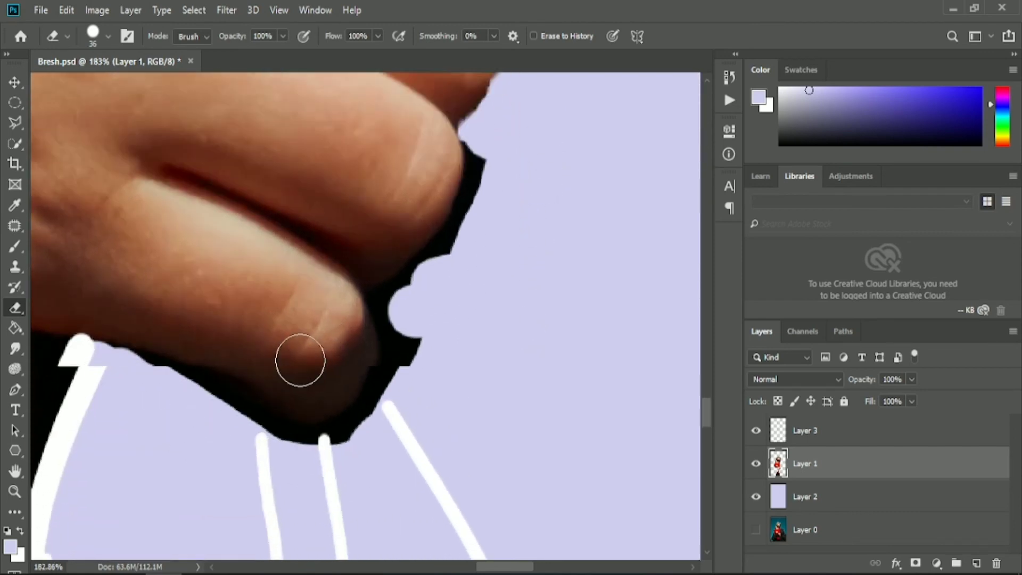
{"action": "left_click", "coordinate": [108, 36]}
{"action": "left_click_drag", "start_coordinate": [95, 90], "coordinate": [91, 90]}
{"action": "key", "text": "Return"}
{"action": "scroll", "coordinate": [506, 114], "scroll_direction": "up", "scroll_amount": 1}
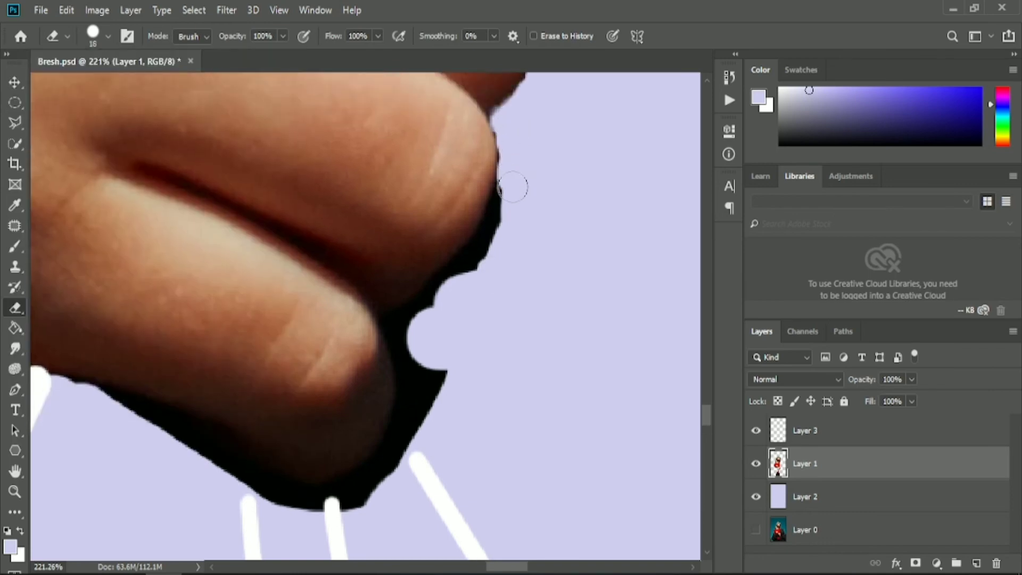
{"action": "left_click_drag", "start_coordinate": [400, 347], "coordinate": [392, 325]}
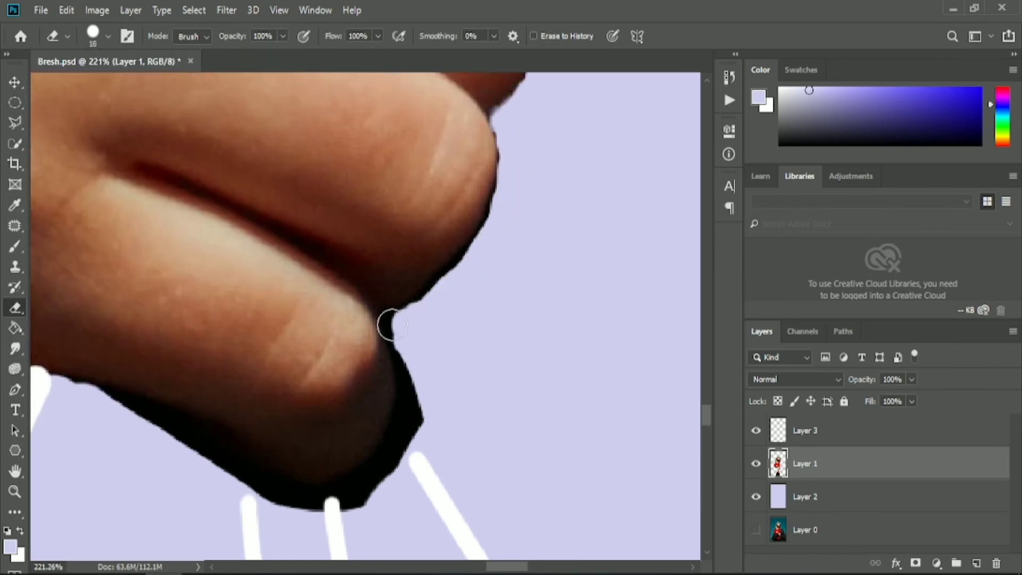
Erase the thin dark outline along the finger edge with a 6 px eraser
{"action": "left_click", "coordinate": [108, 36]}
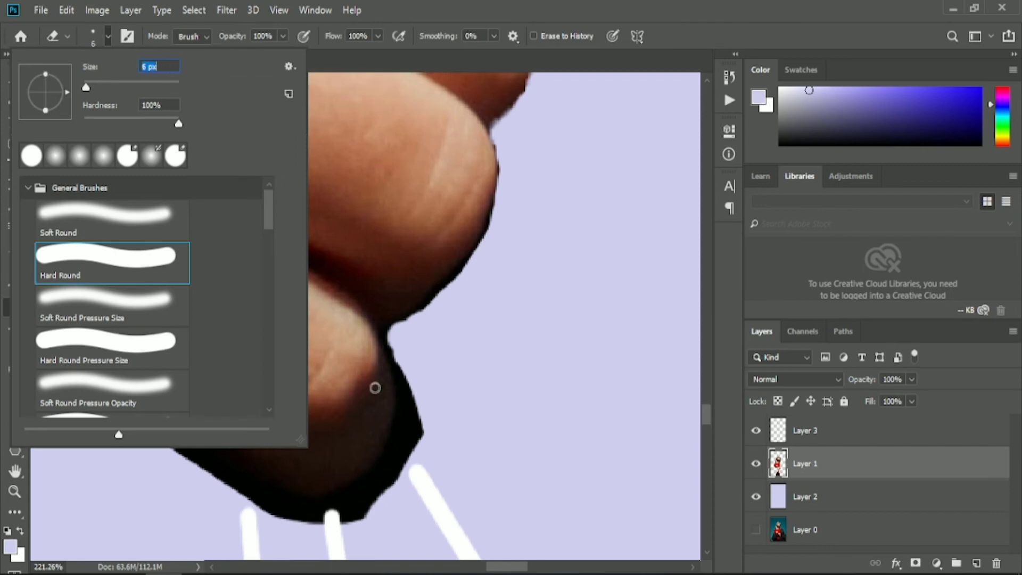
{"action": "key", "text": "Return"}
{"action": "scroll", "coordinate": [375, 387], "scroll_direction": "up", "scroll_amount": 2}
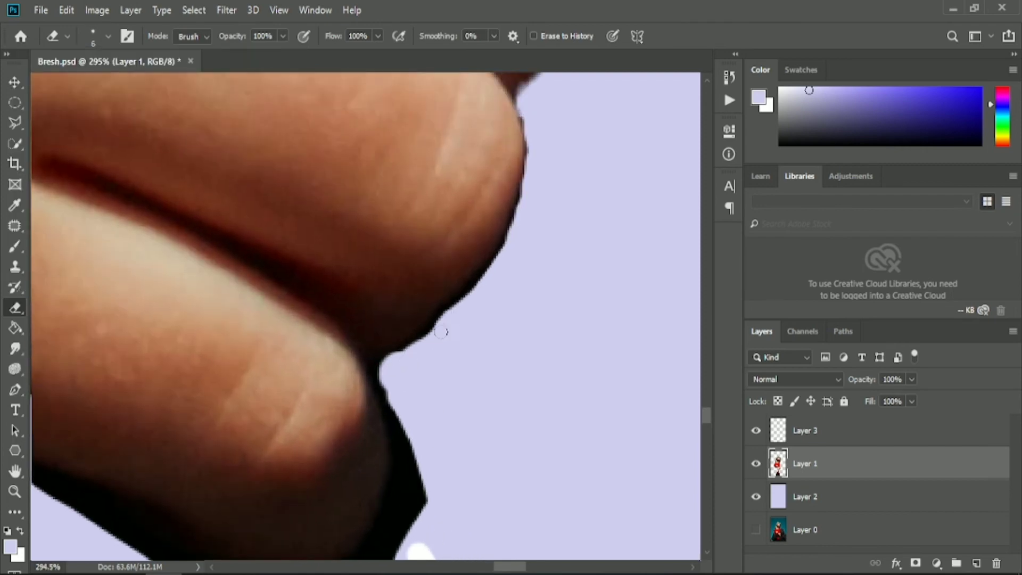
{"action": "scroll", "coordinate": [452, 319], "scroll_direction": "down", "scroll_amount": 5}
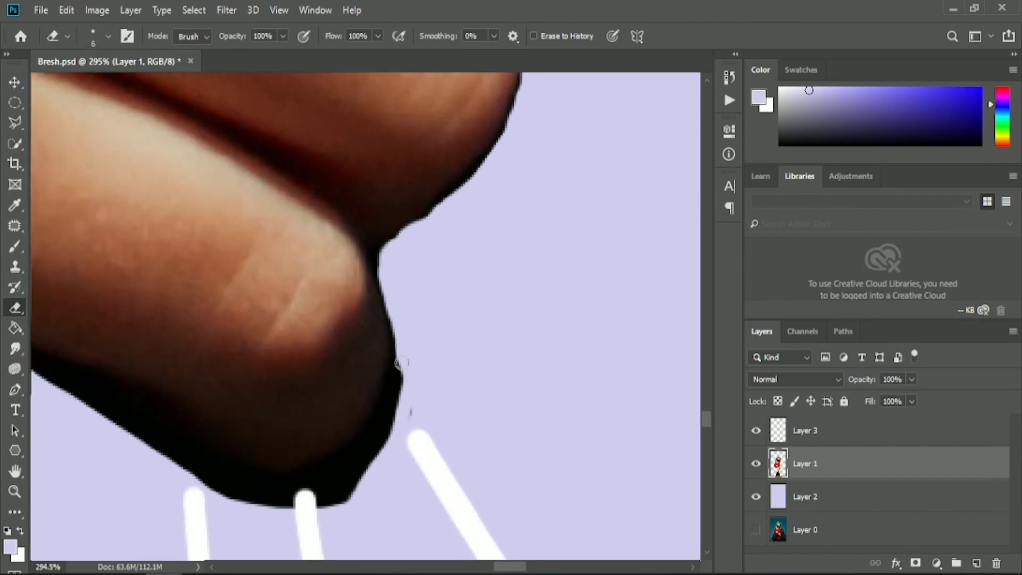
{"action": "left_click_drag", "start_coordinate": [400, 362], "coordinate": [278, 521]}
{"action": "left_click_drag", "start_coordinate": [409, 377], "coordinate": [356, 473]}
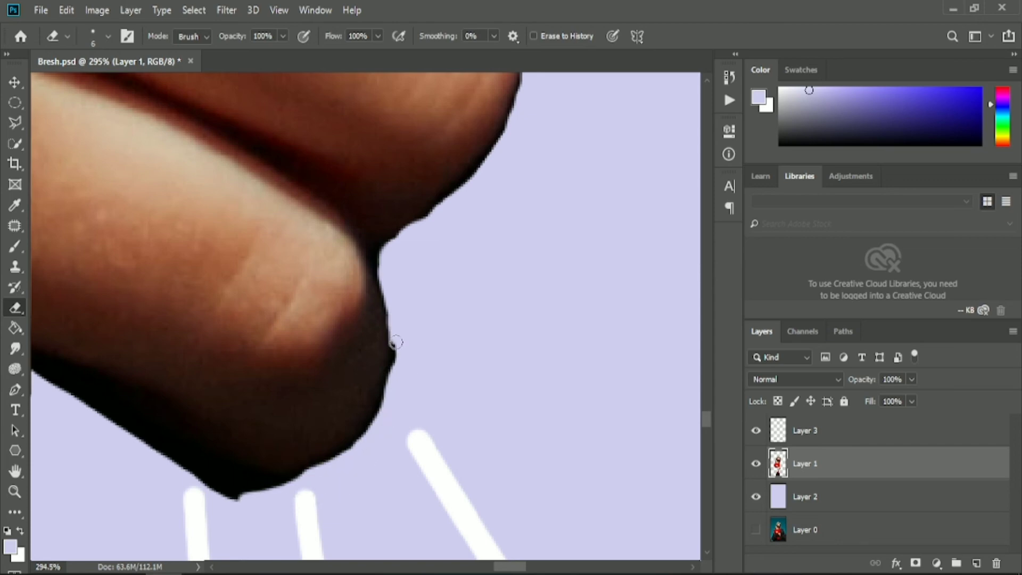
{"action": "scroll", "coordinate": [396, 342], "scroll_direction": "left", "scroll_amount": 2}
{"action": "scroll", "coordinate": [395, 343], "scroll_direction": "left", "scroll_amount": 6}
{"action": "mouse_move", "coordinate": [298, 346]}
{"action": "left_mouse_down"}
{"action": "mouse_move", "coordinate": [418, 392]}
{"action": "mouse_move", "coordinate": [554, 502]}
{"action": "mouse_move", "coordinate": [369, 394]}
{"action": "left_mouse_up"}
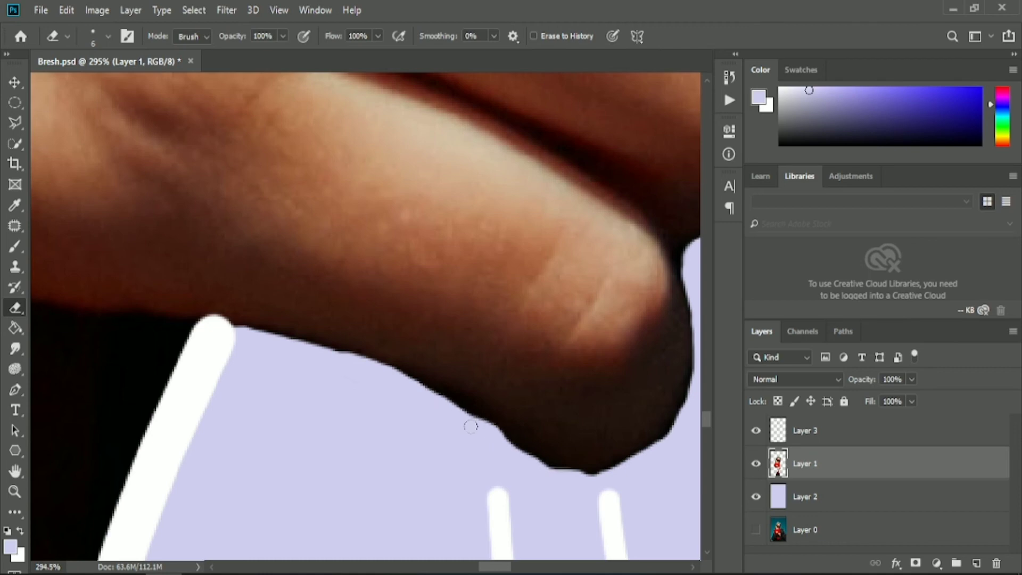
{"action": "key", "text": "ctrl+0"}
Select Layer 2 and fill the background with a deeper purple
{"action": "key", "text": "v"}
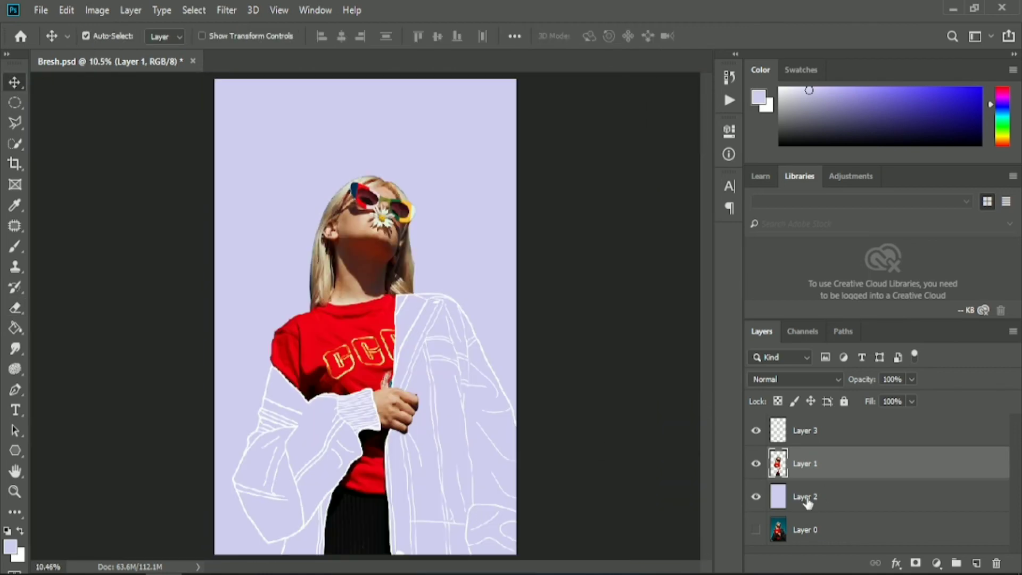
{"action": "left_click", "coordinate": [804, 496]}
{"action": "left_click", "coordinate": [11, 544]}
{"action": "left_click_drag", "start_coordinate": [612, 137], "coordinate": [653, 137]}
{"action": "left_click", "coordinate": [909, 125]}
{"action": "key", "text": "g"}
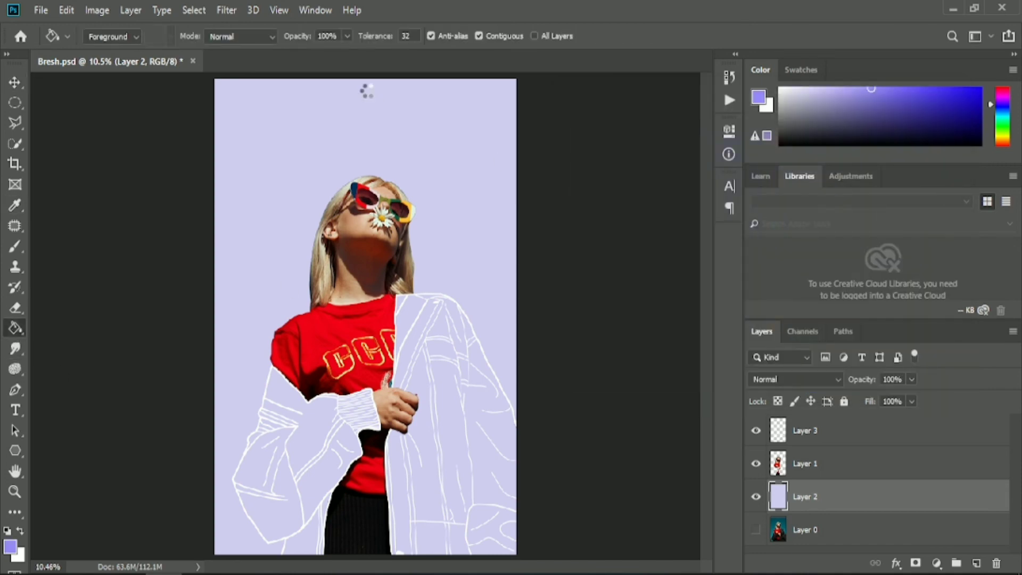
{"action": "left_click", "coordinate": [363, 98]}
Refill the background while trying greyer and darker purple shades
{"action": "left_click", "coordinate": [12, 544]}
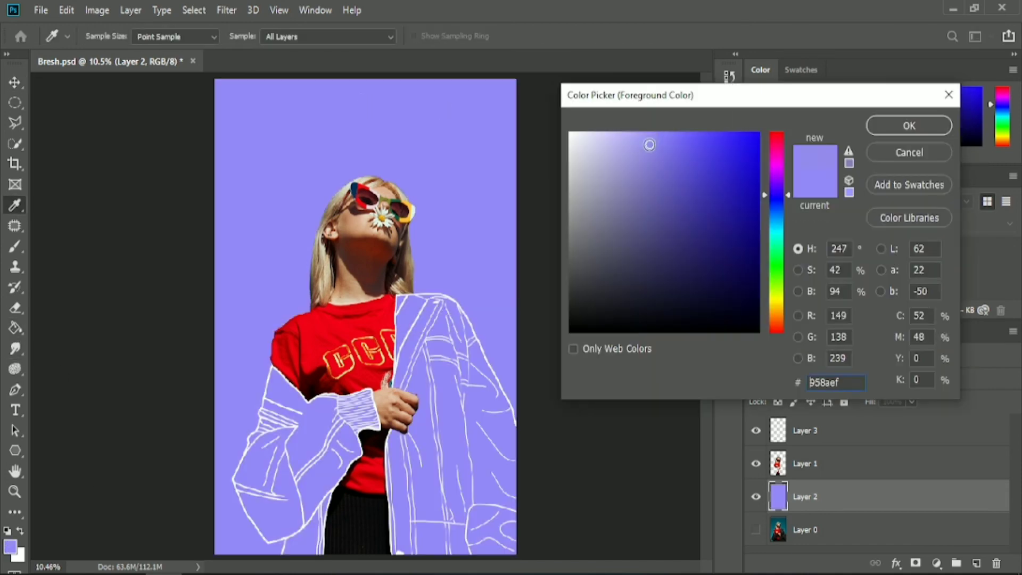
{"action": "key", "text": "Return"}
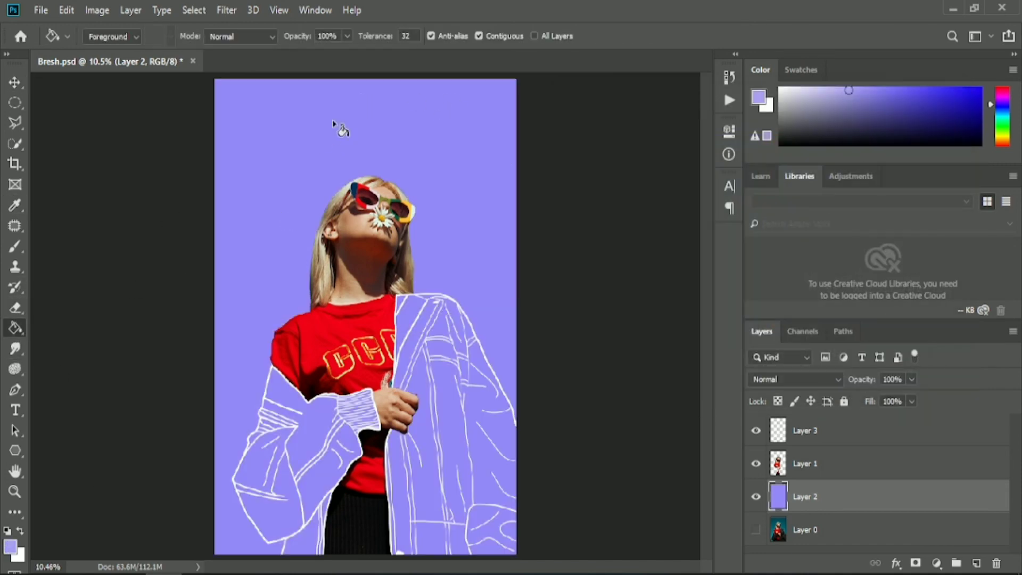
{"action": "left_click", "coordinate": [312, 130]}
{"action": "left_click", "coordinate": [11, 545]}
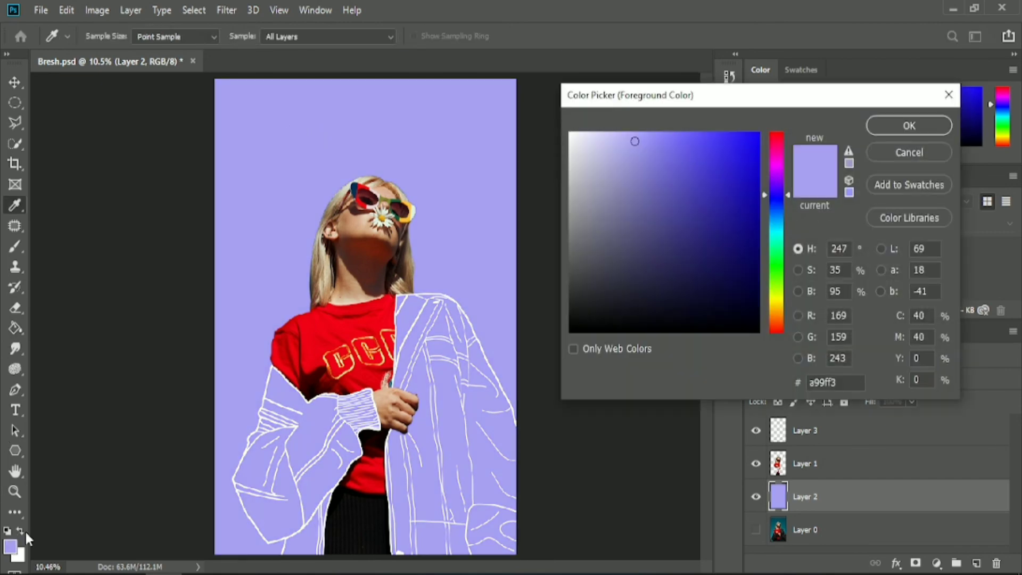
{"action": "left_click", "coordinate": [615, 175]}
{"action": "left_click", "coordinate": [600, 200]}
{"action": "left_click", "coordinate": [632, 212]}
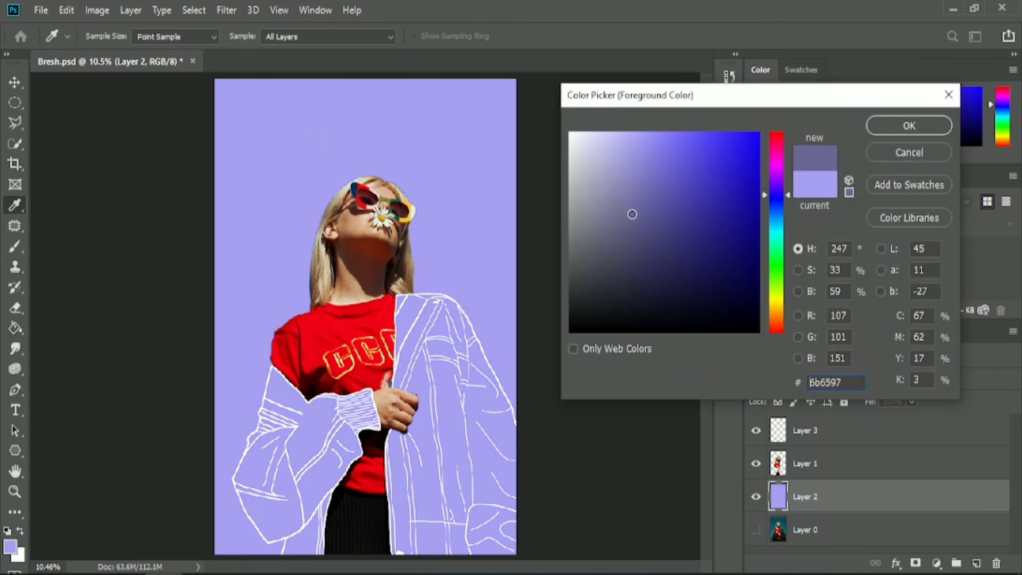
{"action": "left_click", "coordinate": [908, 125]}
{"action": "left_click", "coordinate": [419, 129]}
Fill the background with an even darker muted purple (#665fa4)
{"action": "left_click", "coordinate": [9, 545]}
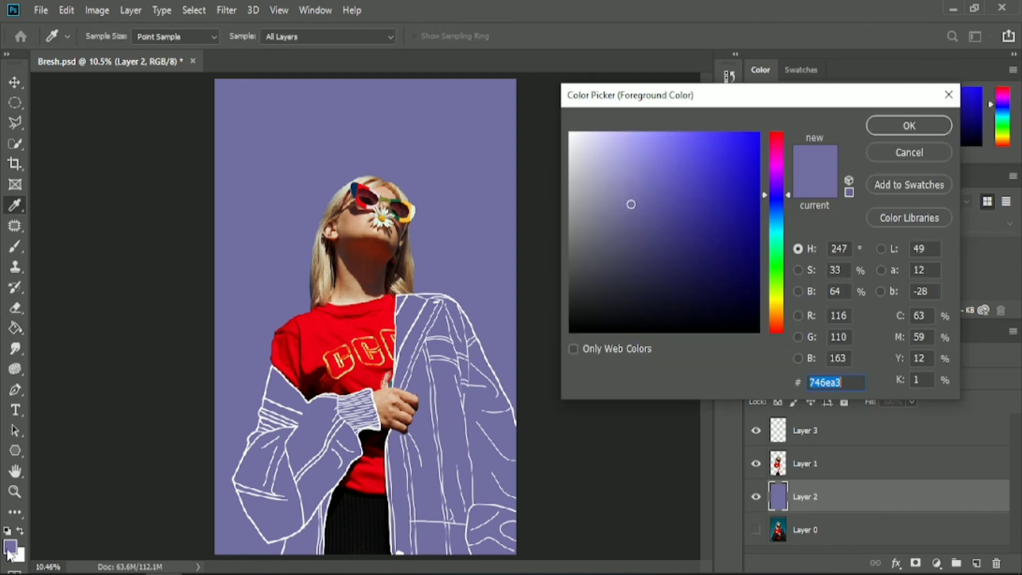
{"action": "left_click", "coordinate": [636, 222]}
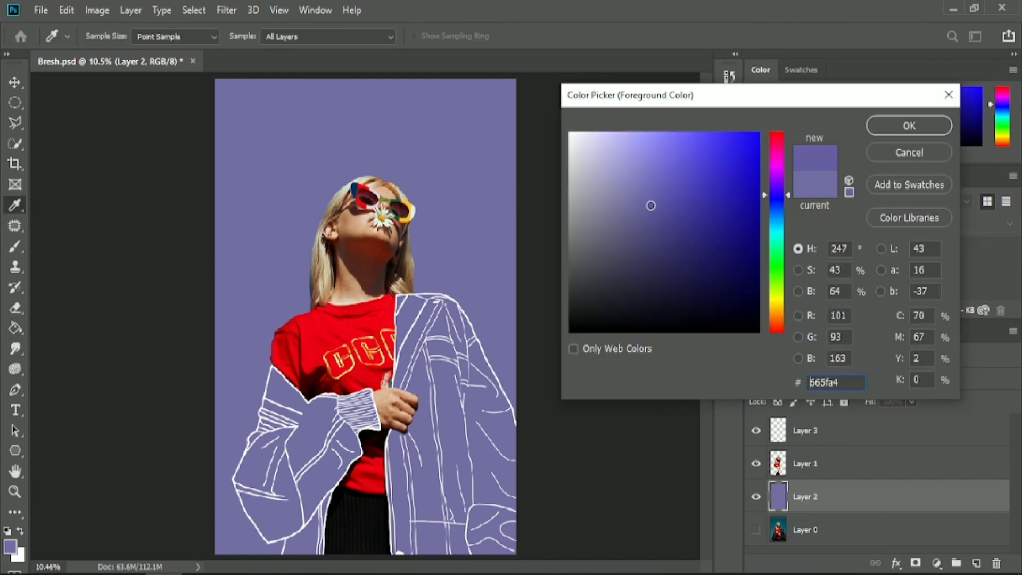
{"action": "left_click", "coordinate": [909, 125]}
{"action": "left_click", "coordinate": [445, 110]}
Select Layer 1 and crop the canvas shorter at the top
{"action": "key", "text": "v"}
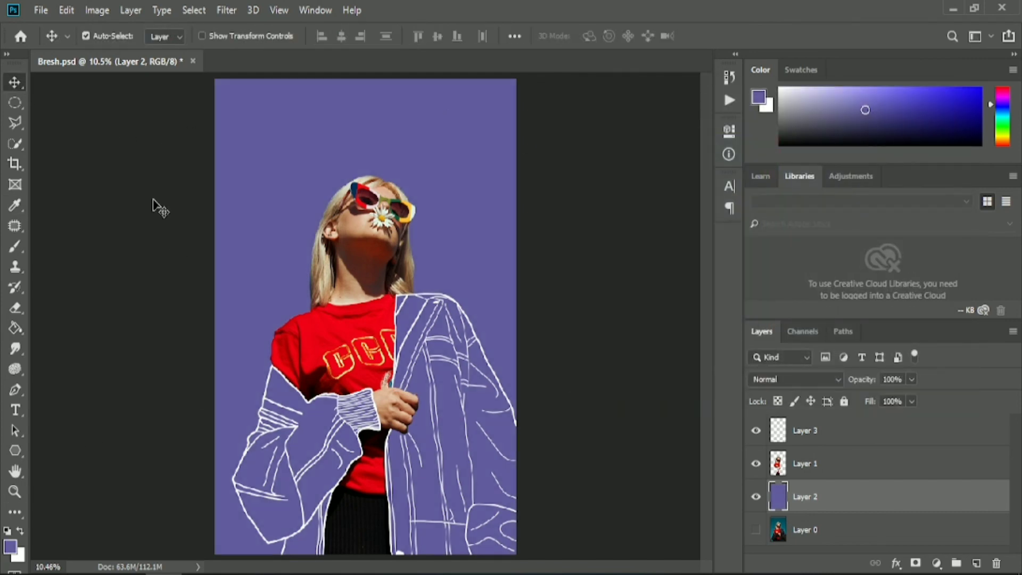
{"action": "left_click", "coordinate": [783, 463]}
{"action": "left_click", "coordinate": [14, 163]}
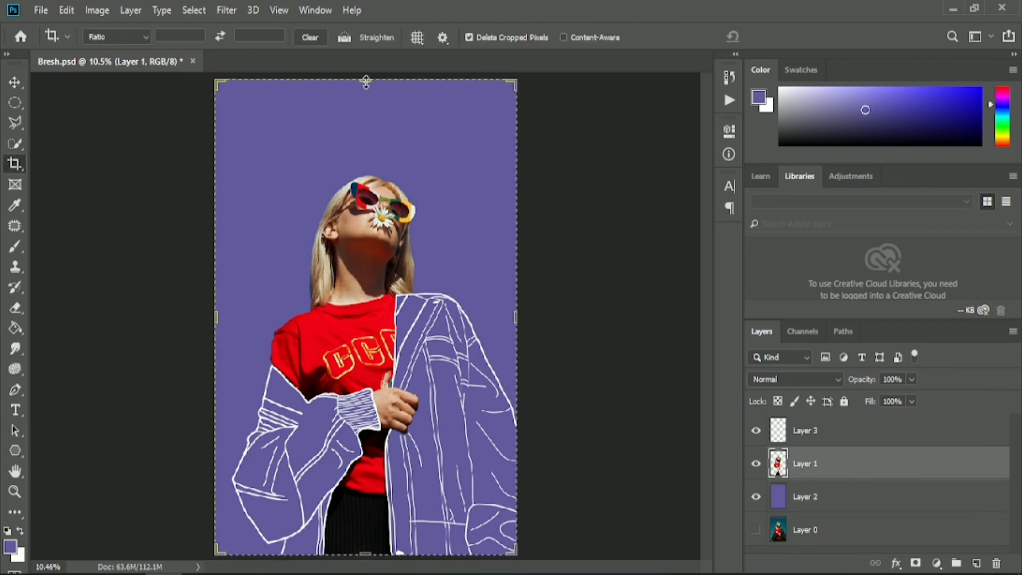
{"action": "left_click_drag", "start_coordinate": [365, 80], "coordinate": [442, 97]}
{"action": "left_click", "coordinate": [783, 36]}
{"action": "key", "text": "v"}
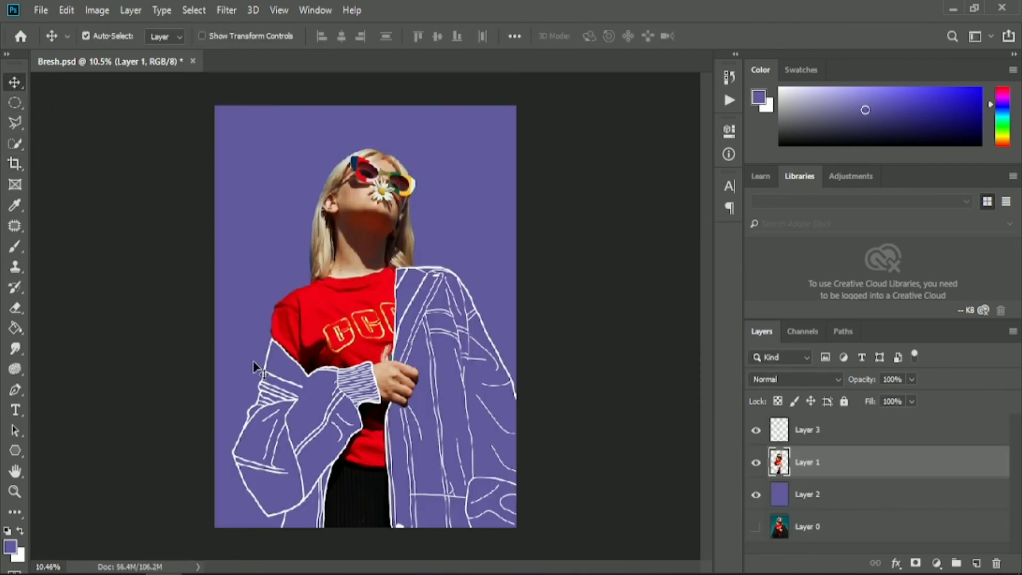
{"action": "scroll", "coordinate": [254, 356], "scroll_direction": "up", "scroll_amount": 2}
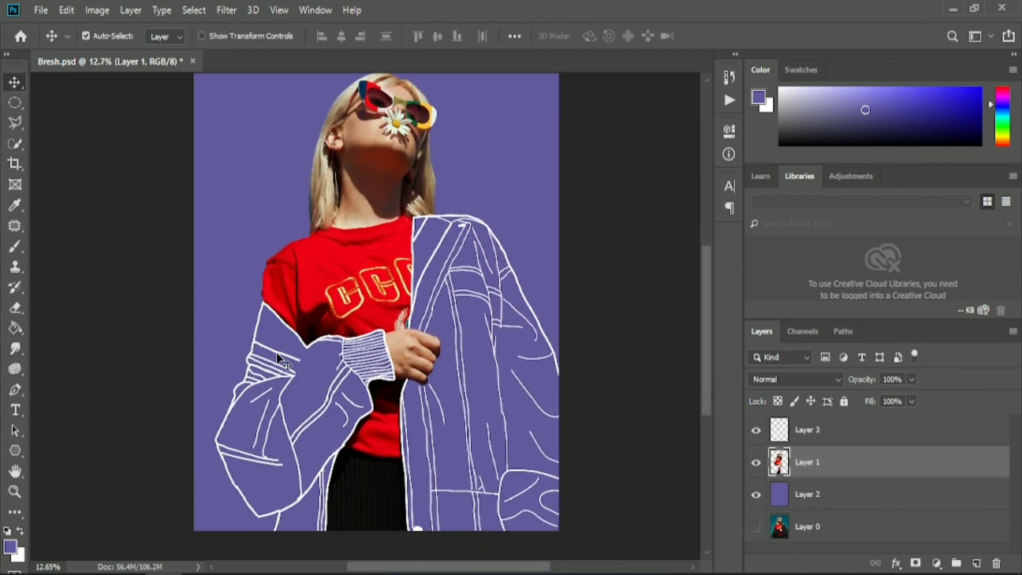
Fill the Layer 2 backdrop with neutral grey #737279
{"action": "left_click", "coordinate": [212, 464]}
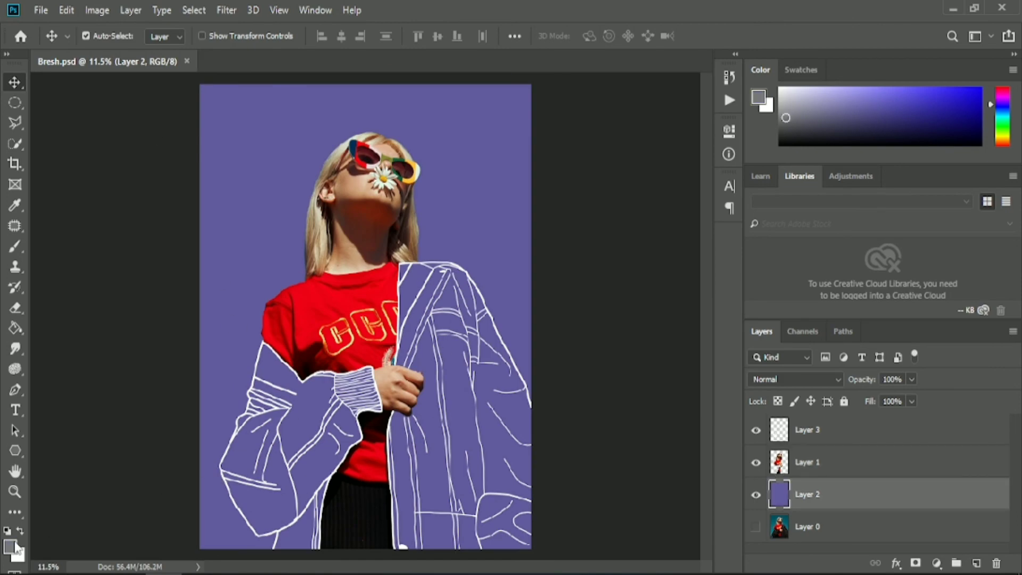
{"action": "left_click", "coordinate": [15, 329]}
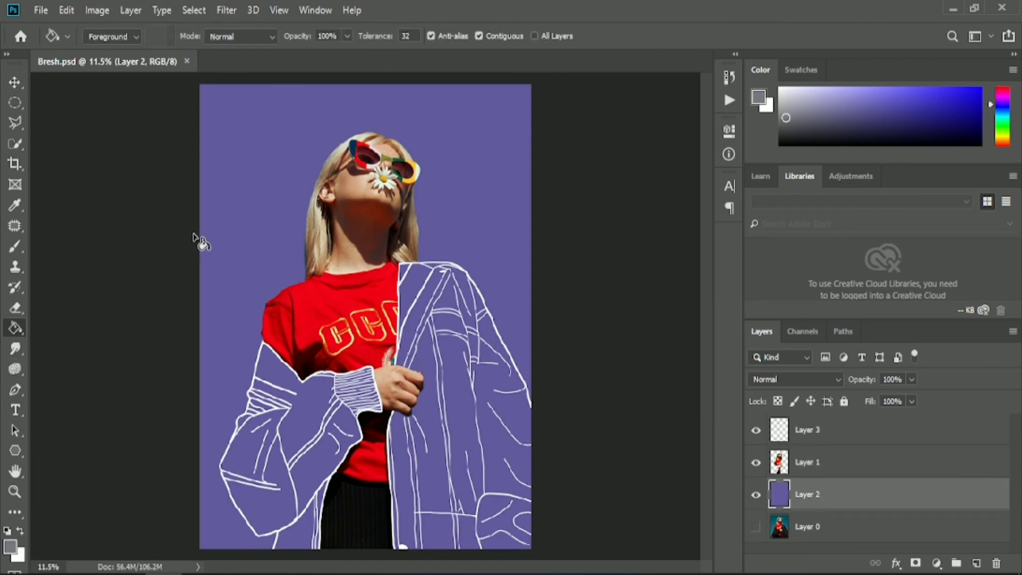
{"action": "left_click", "coordinate": [232, 235]}
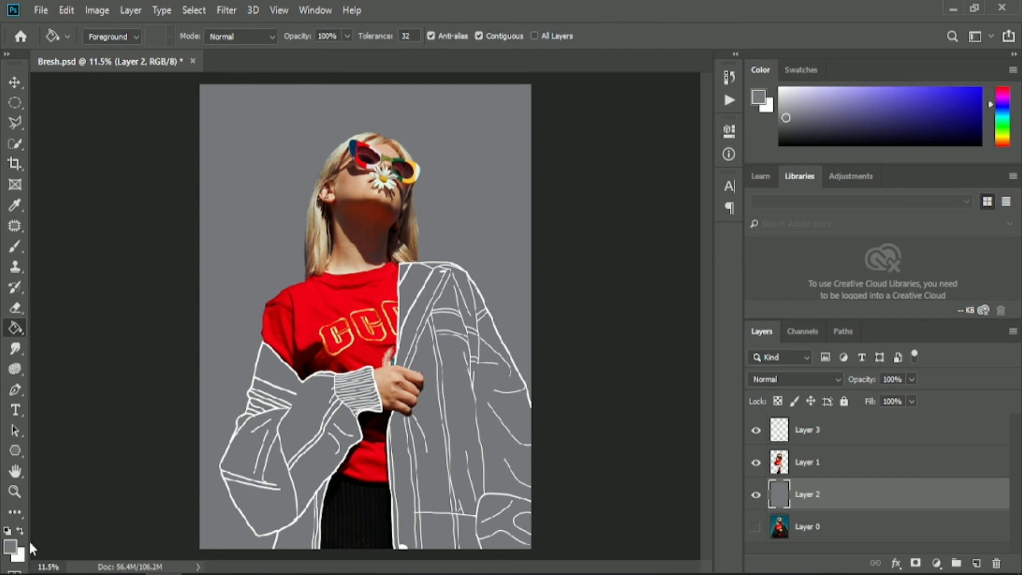
{"action": "left_click", "coordinate": [9, 547]}
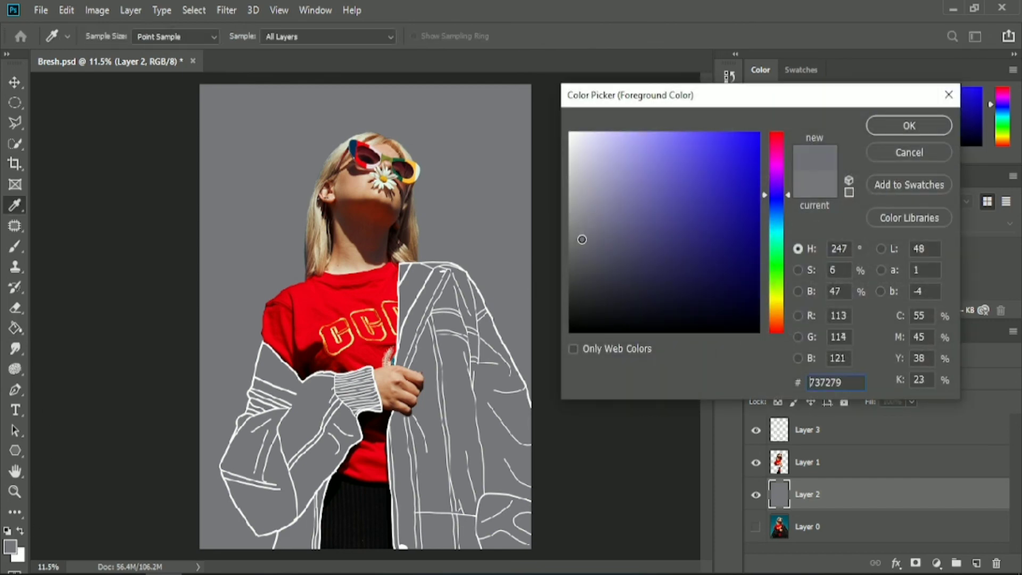
{"action": "left_click", "coordinate": [909, 126]}
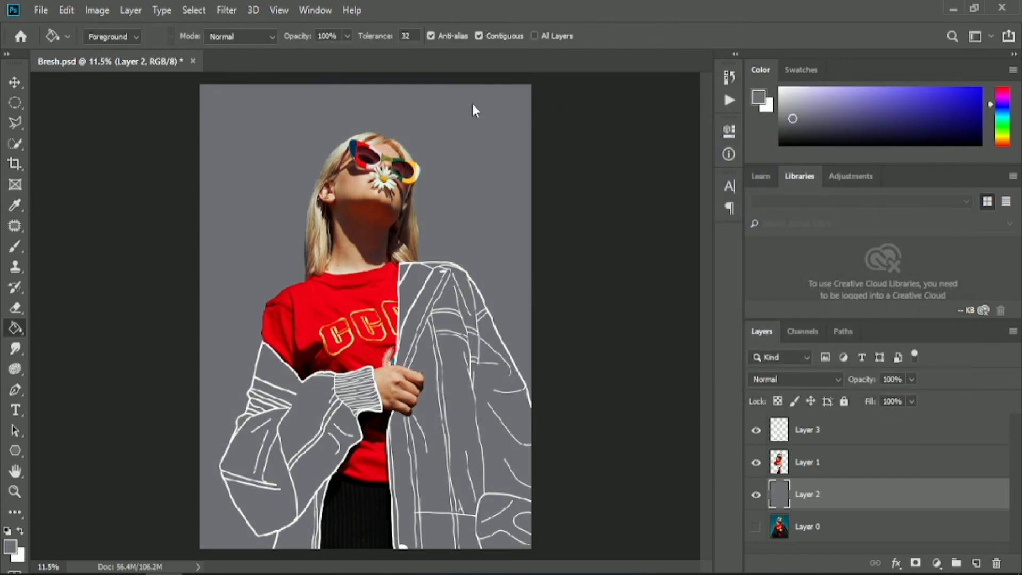